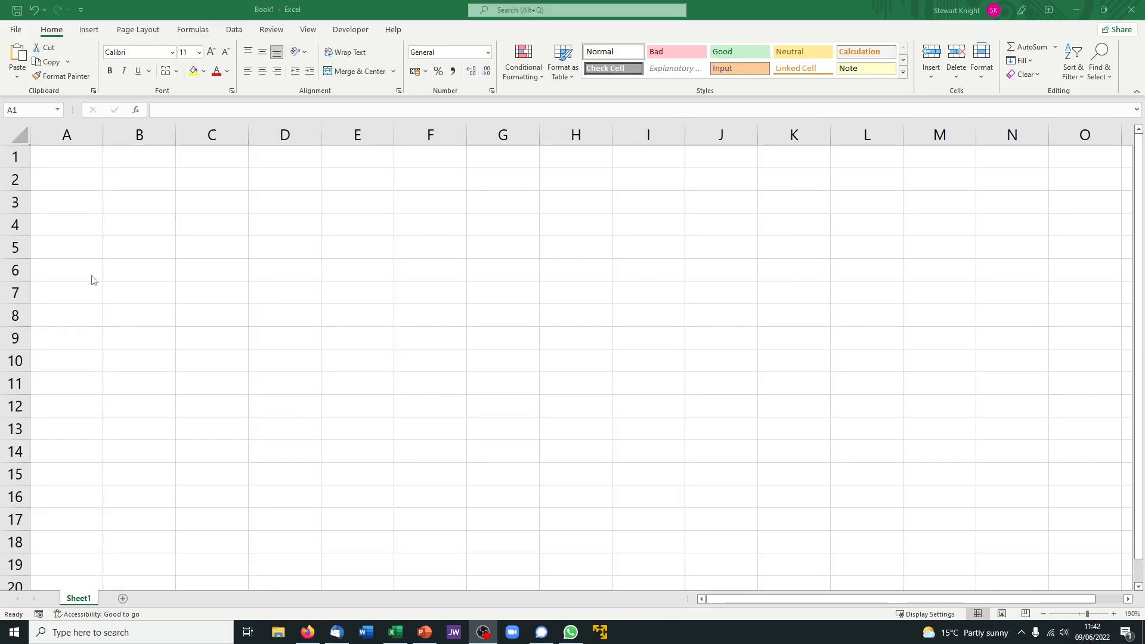
# Enter the label Car in cell B2 and the value .45 in cell C2
pyautogui.click(139, 194)
pyautogui.click(141, 175)
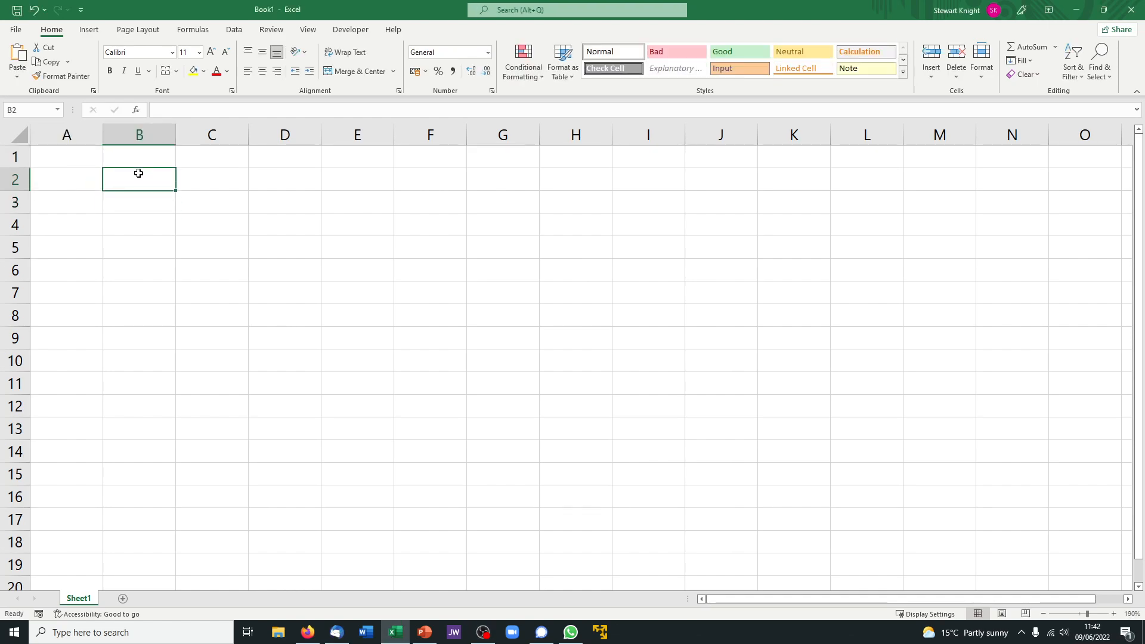
pyautogui.write('Car')
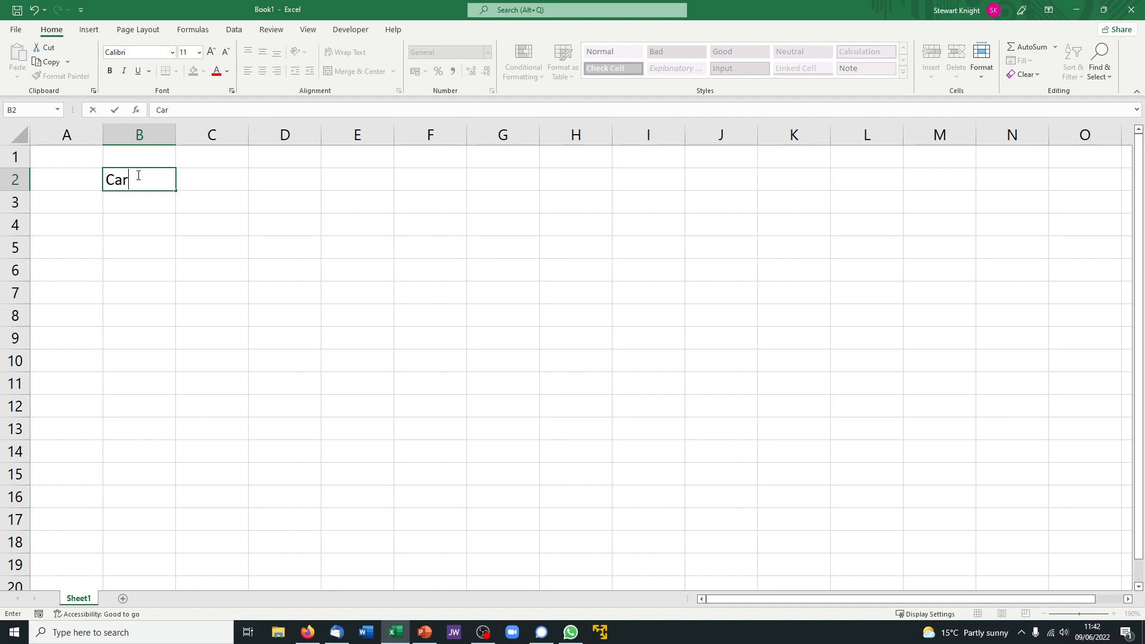
pyautogui.click(198, 178)
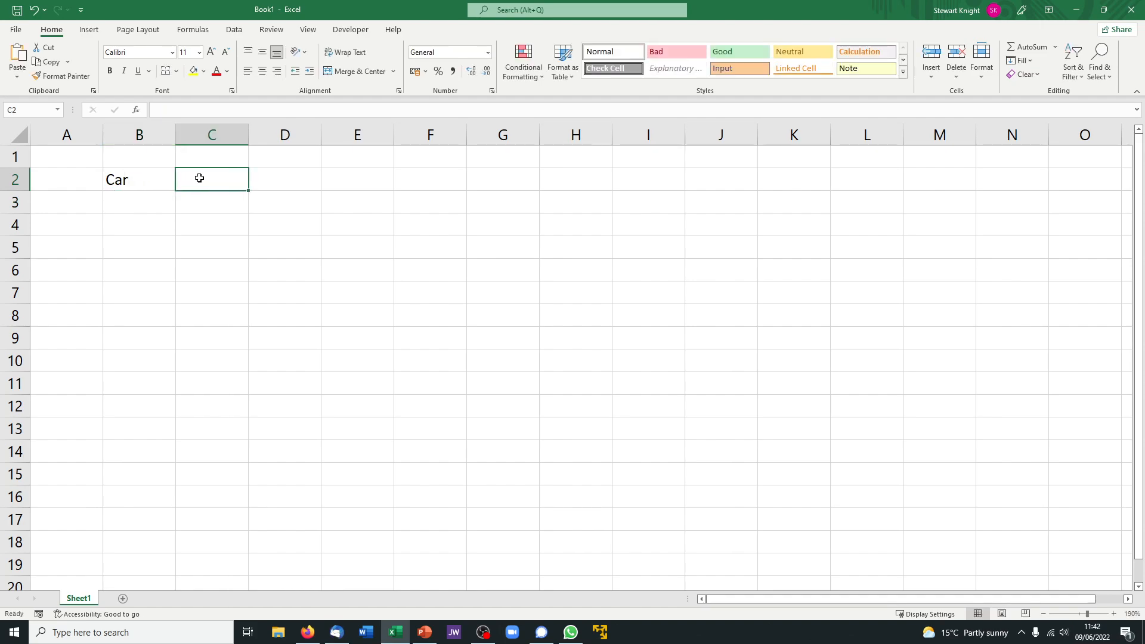
pyautogui.write('.45')
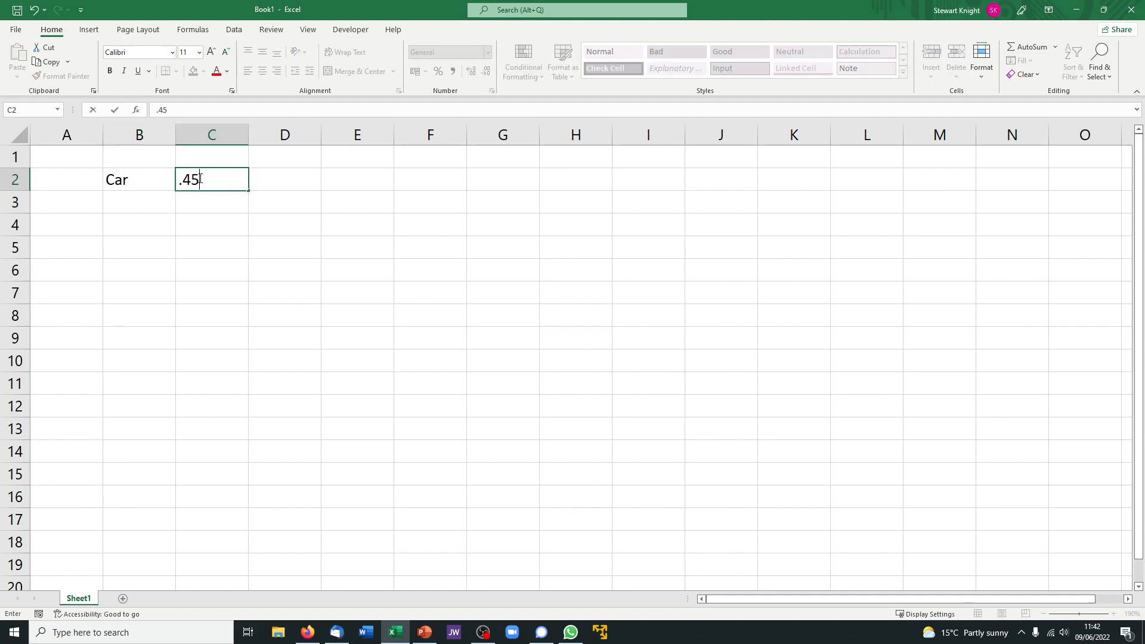
pyautogui.press('Return')
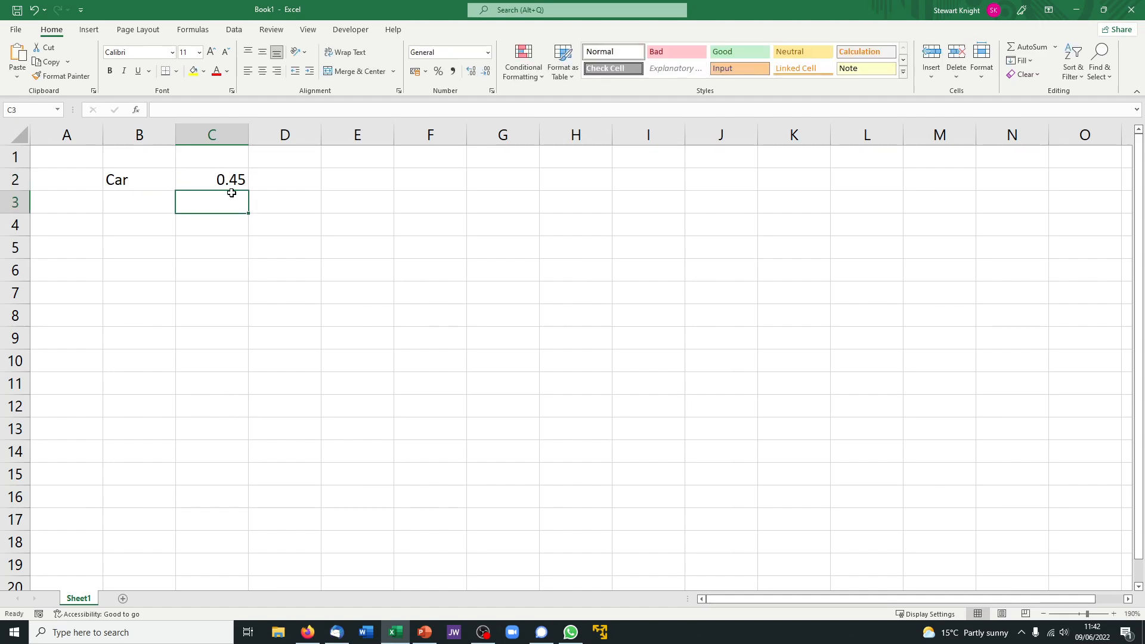
# Enter the label Full in B3 with the value 1 in C3, and format C2:C3 as percentages
pyautogui.click(121, 199)
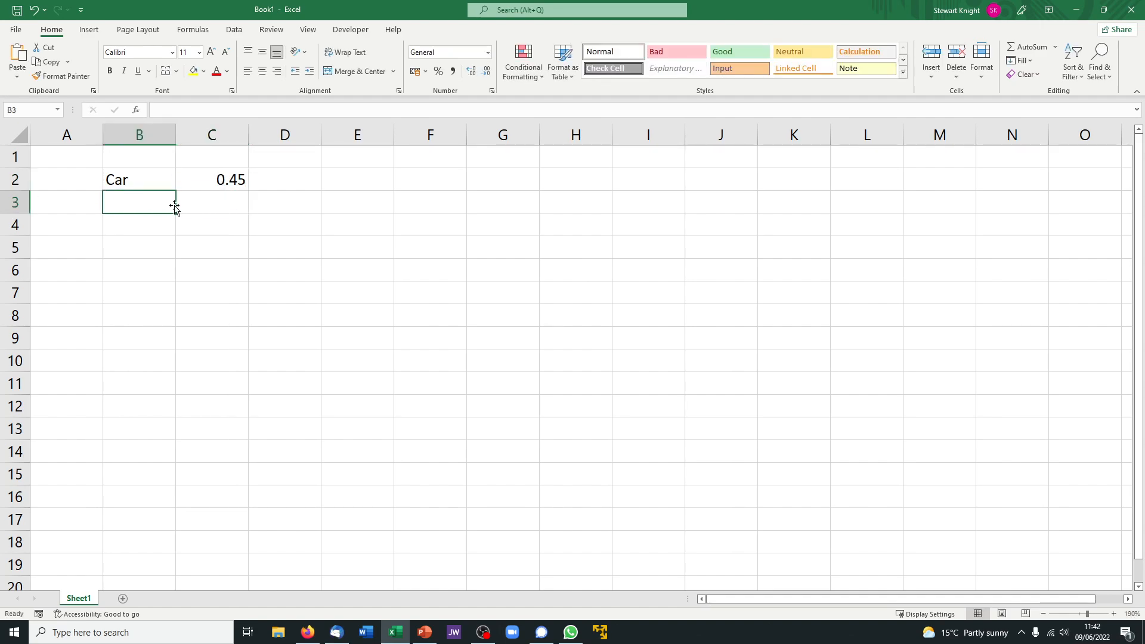
pyautogui.write('Ful')
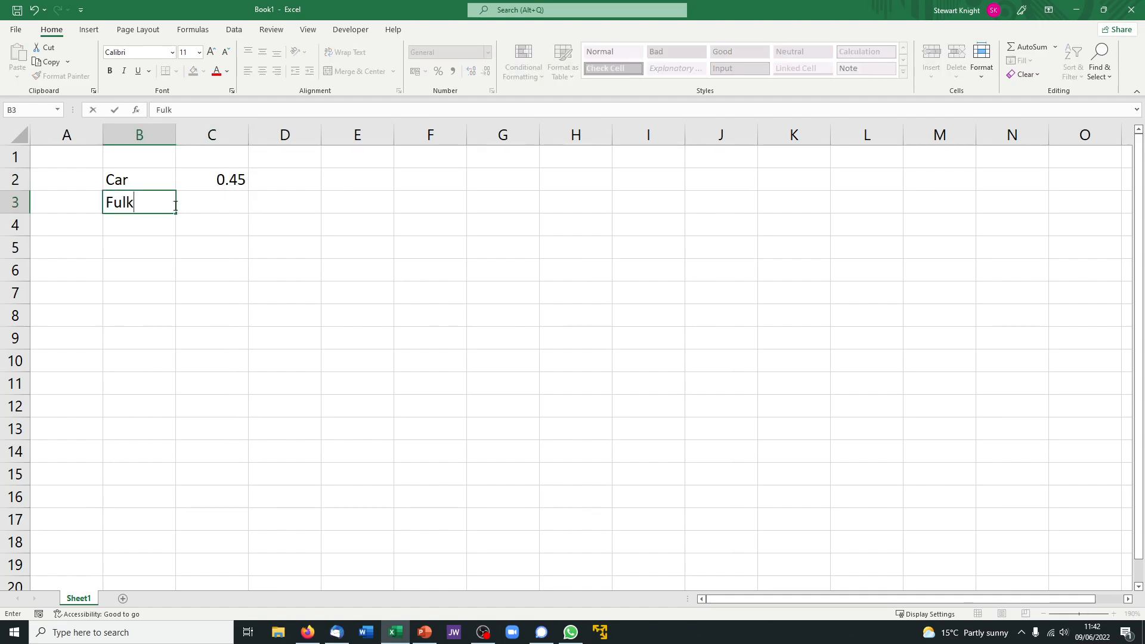
pyautogui.write('l')
pyautogui.press('Tab')
pyautogui.write('1')
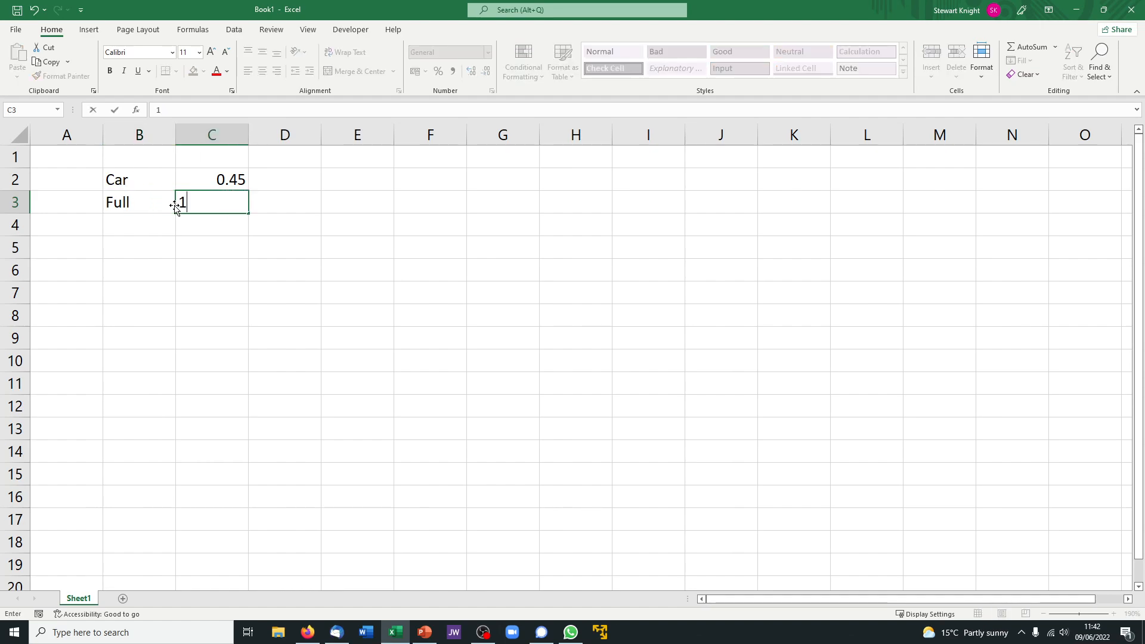
pyautogui.press('Return')
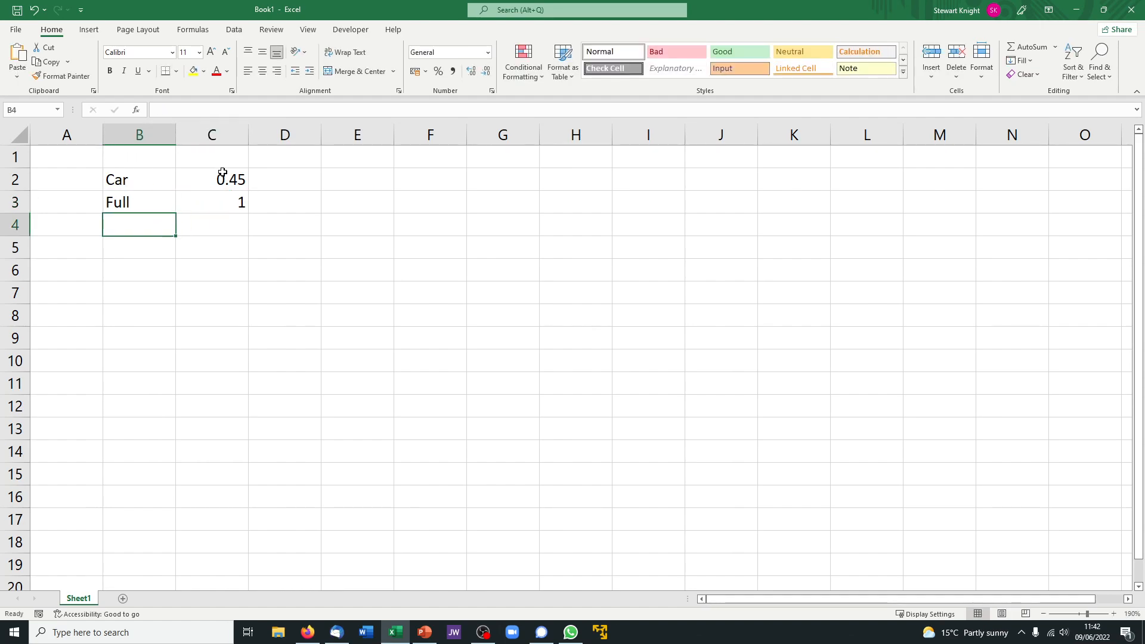
pyautogui.moveTo(208, 173); pyautogui.dragTo(219, 197)
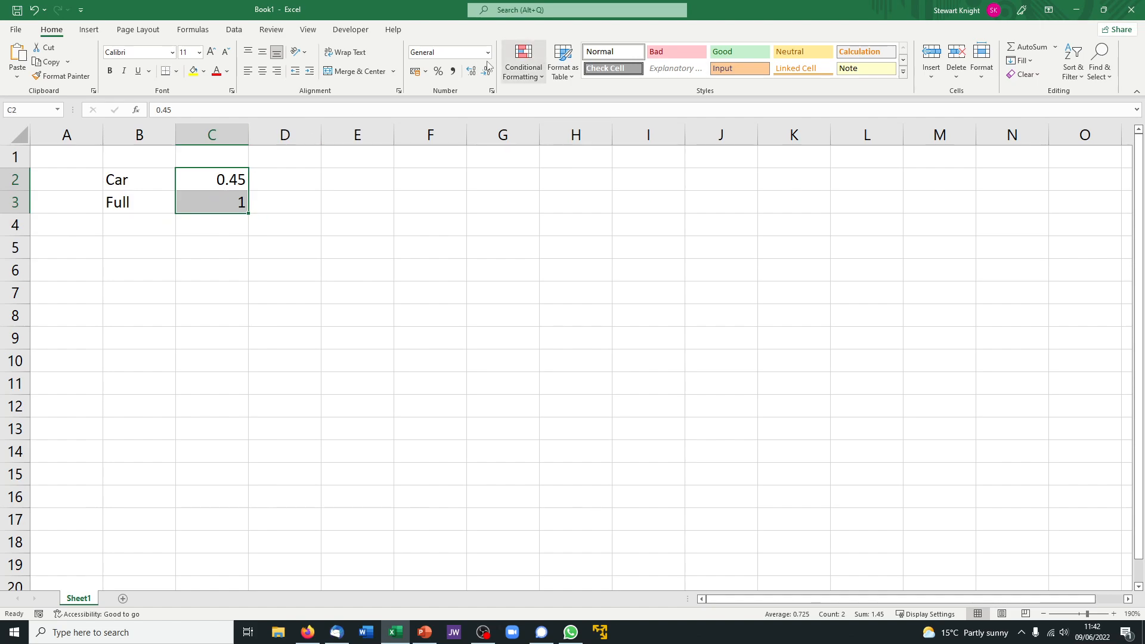
pyautogui.click(439, 71)
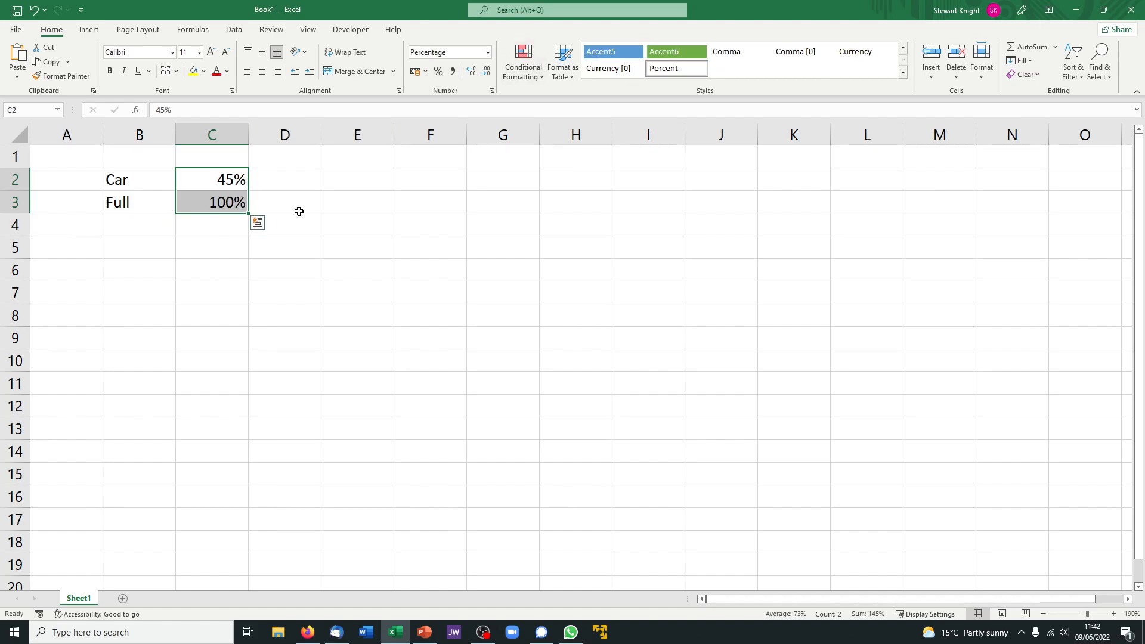
# Insert a 2-D clustered bar chart based on the percentages in C2:C3
pyautogui.click(223, 185)
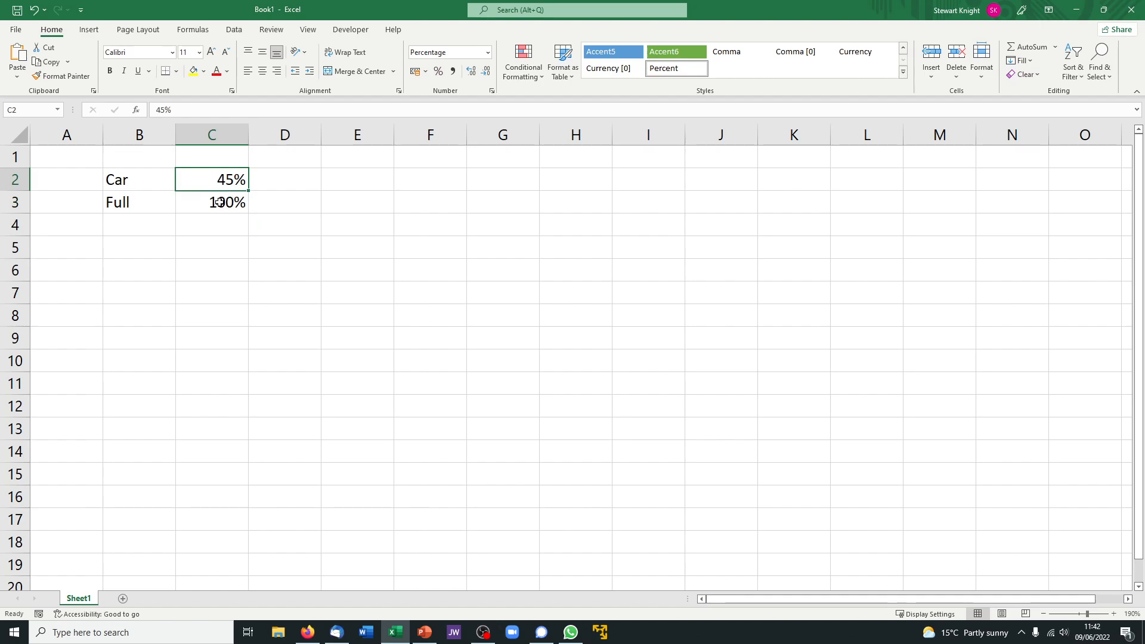
pyautogui.keyDown('shift'); pyautogui.click(220, 201); pyautogui.keyUp('shift')
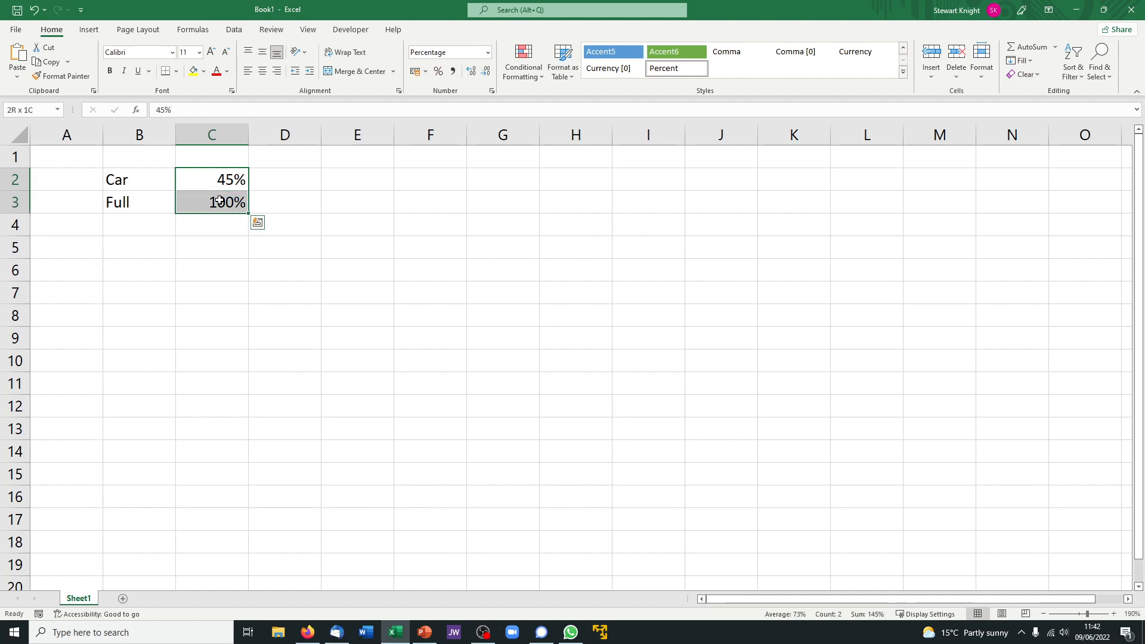
pyautogui.click(96, 31)
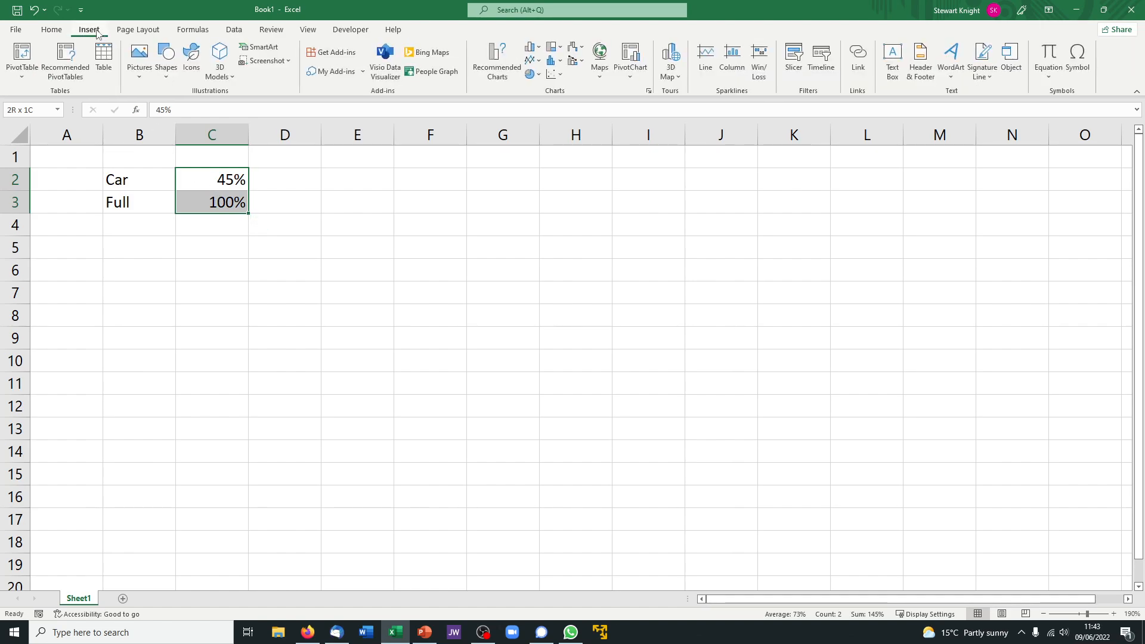
pyautogui.click(539, 48)
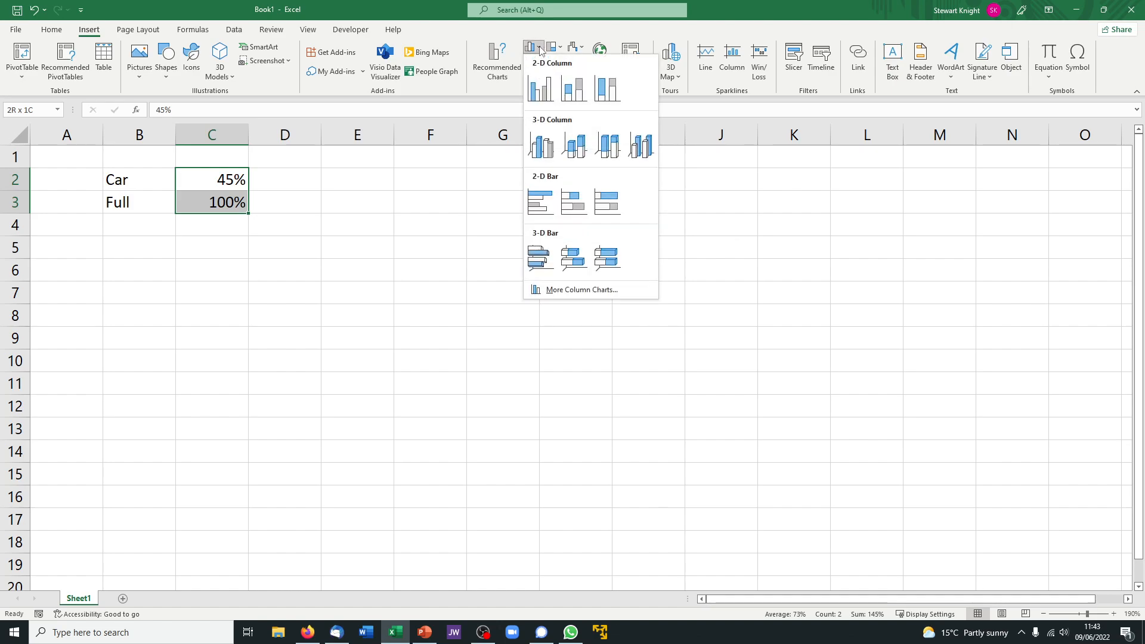
pyautogui.click(541, 204)
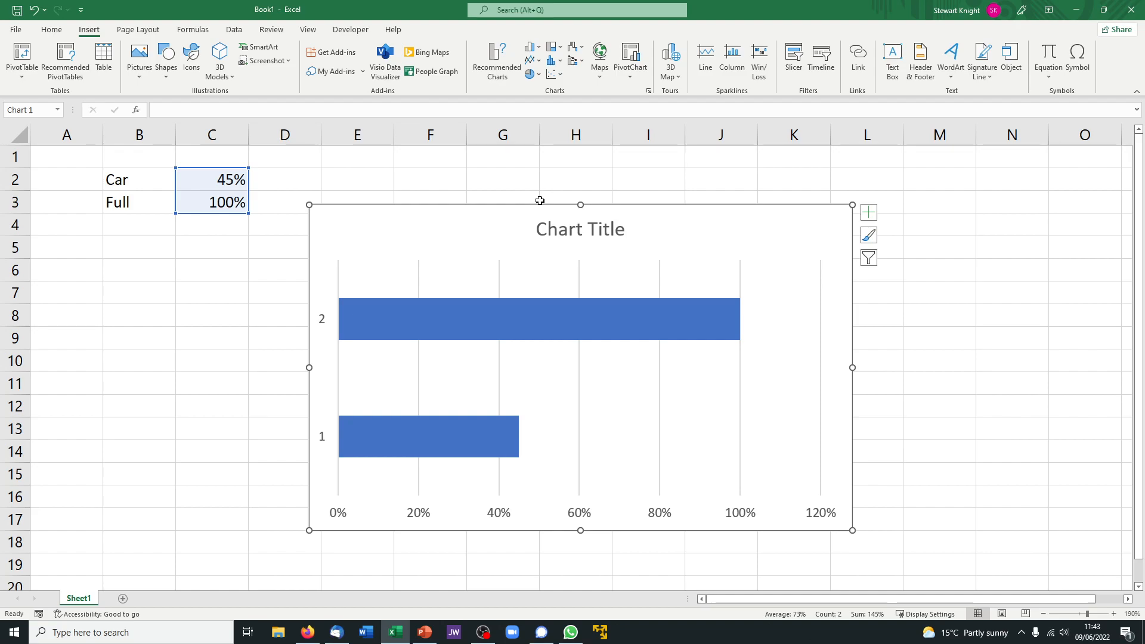
# Switch the rows and columns in the bar chart's data source so each percentage is its own series
pyautogui.rightClick(600, 325)
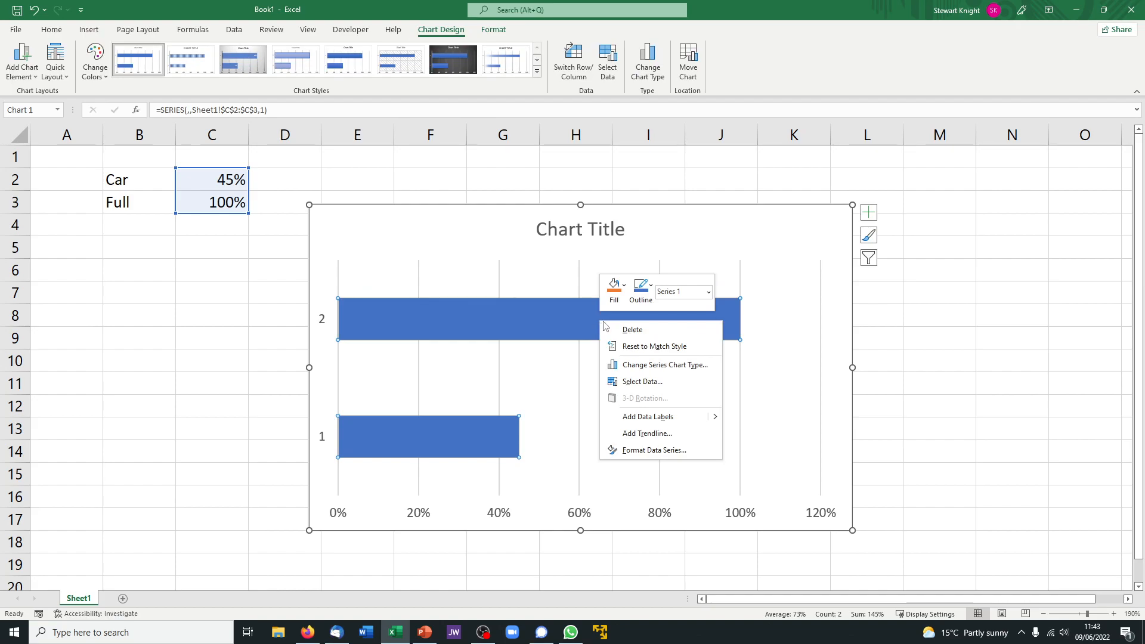
pyautogui.click(652, 384)
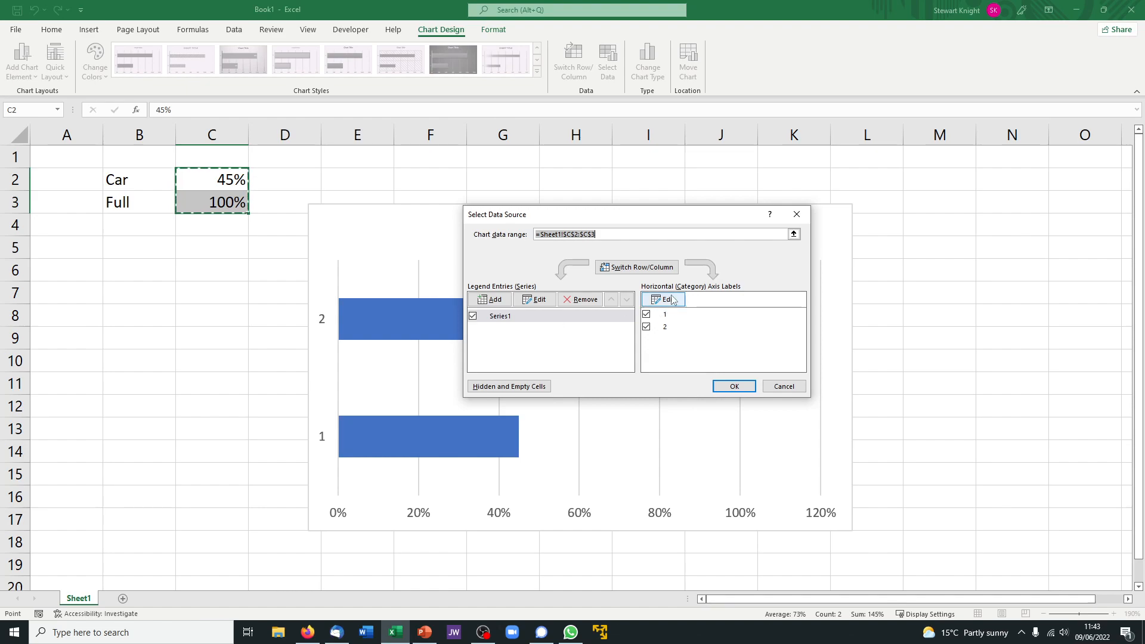
pyautogui.click(643, 272)
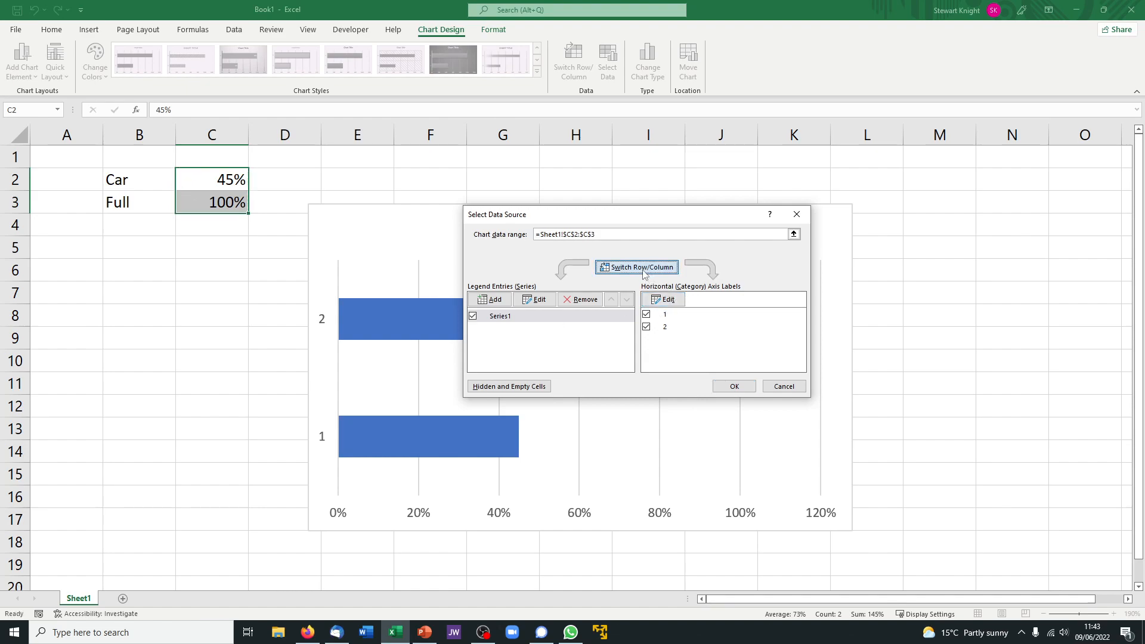
pyautogui.click(728, 388)
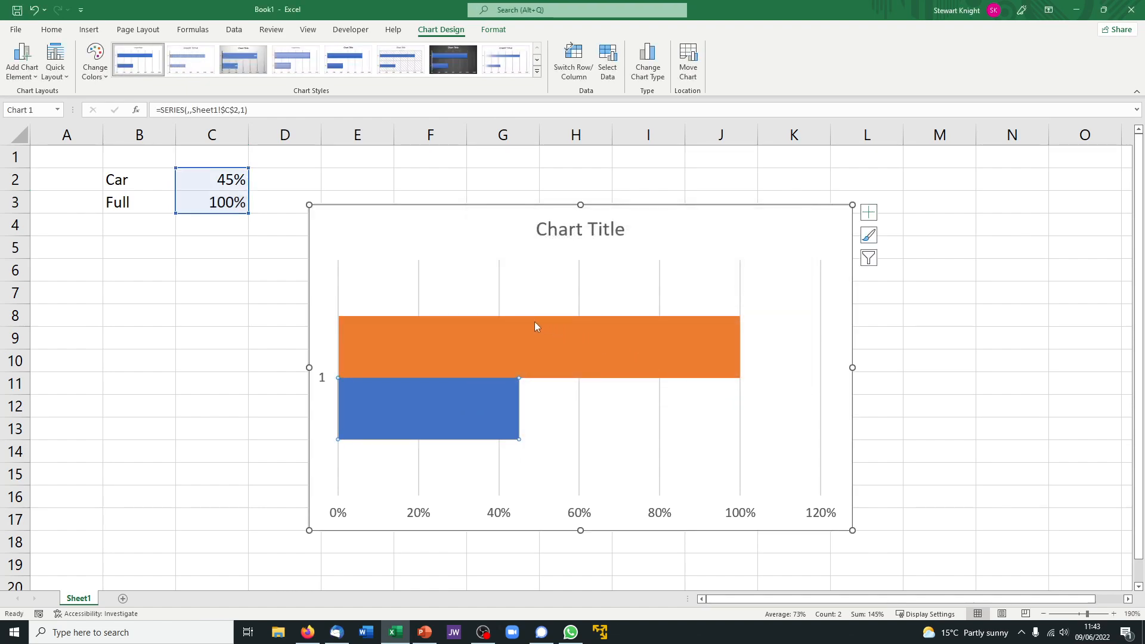
# Set the series overlap of the orange bar to 100%
pyautogui.click(474, 357)
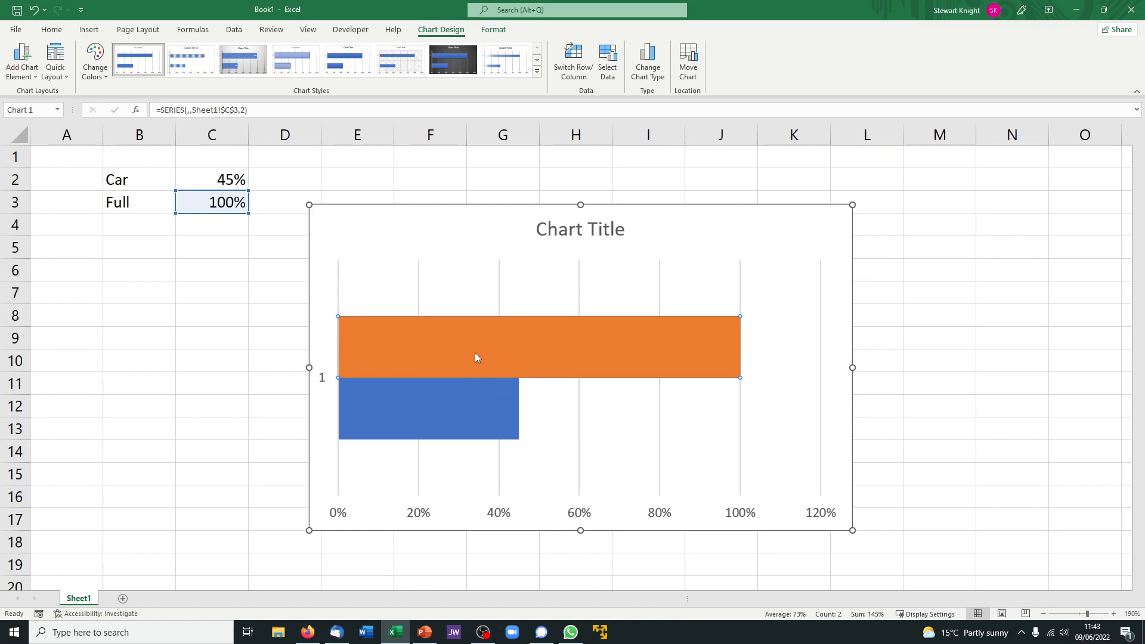
pyautogui.doubleClick(475, 355)
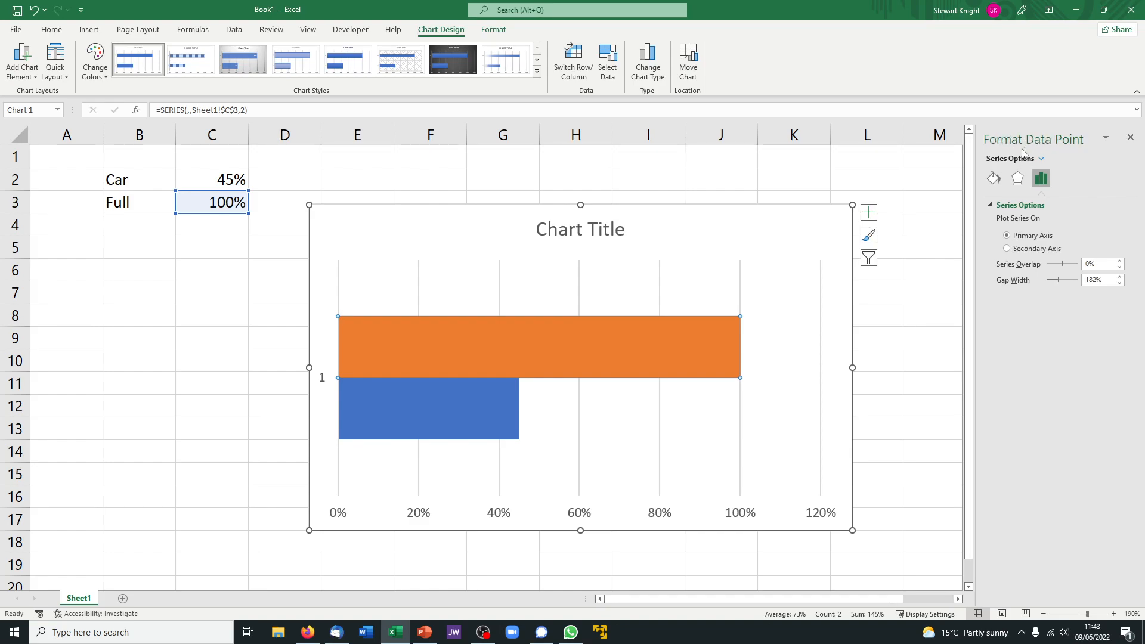
pyautogui.moveTo(1096, 265); pyautogui.dragTo(1073, 266)
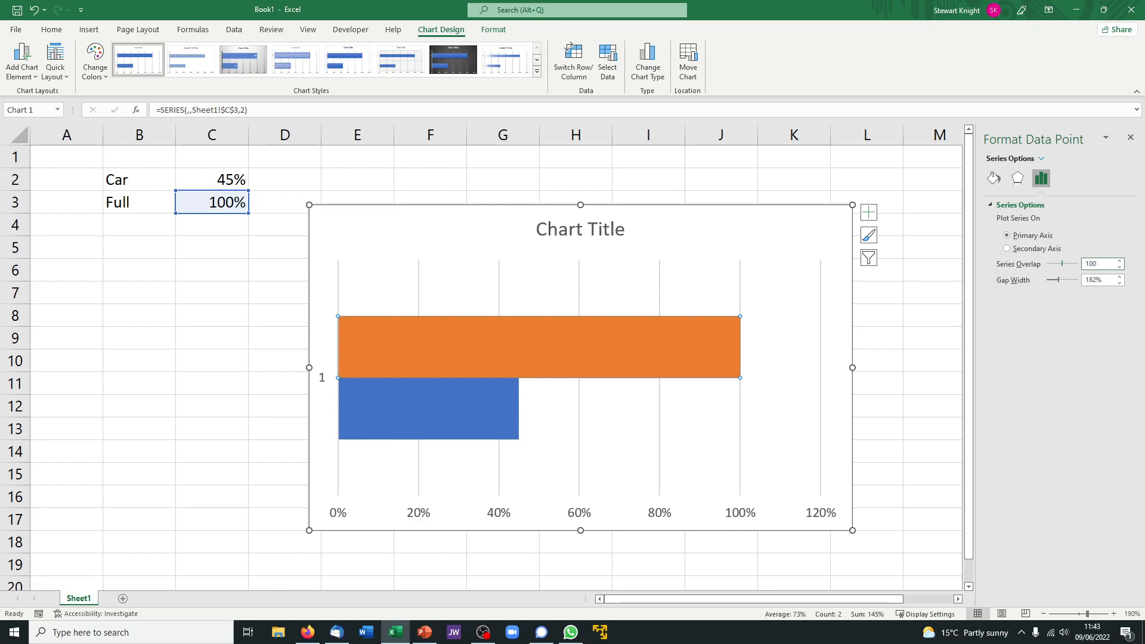
pyautogui.write('100')
pyautogui.press('Return')
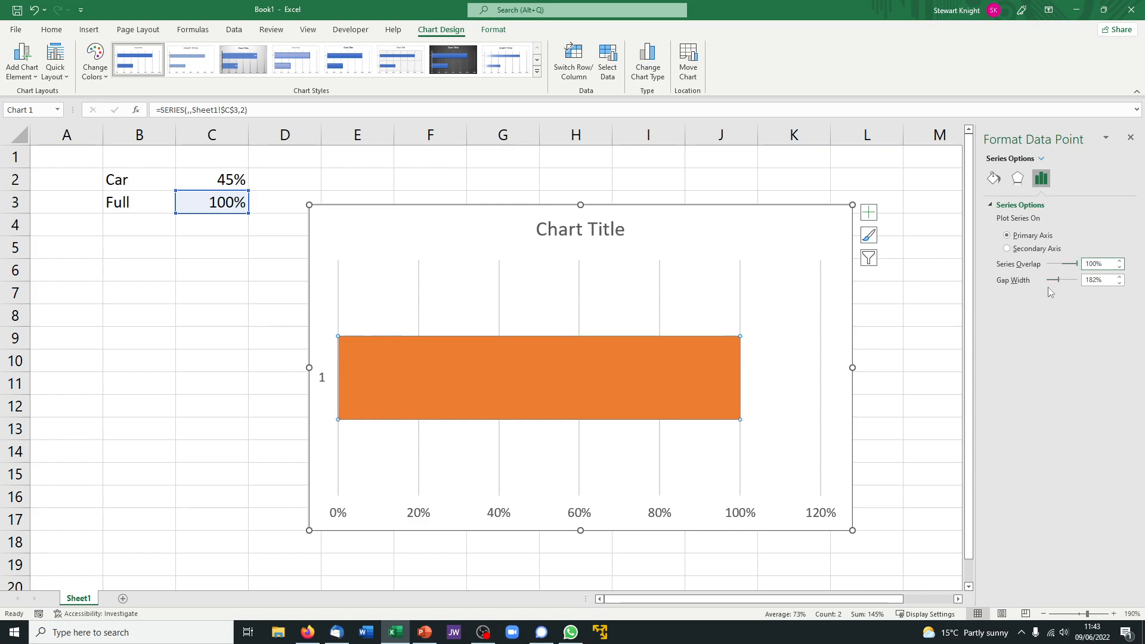
pyautogui.click(908, 385)
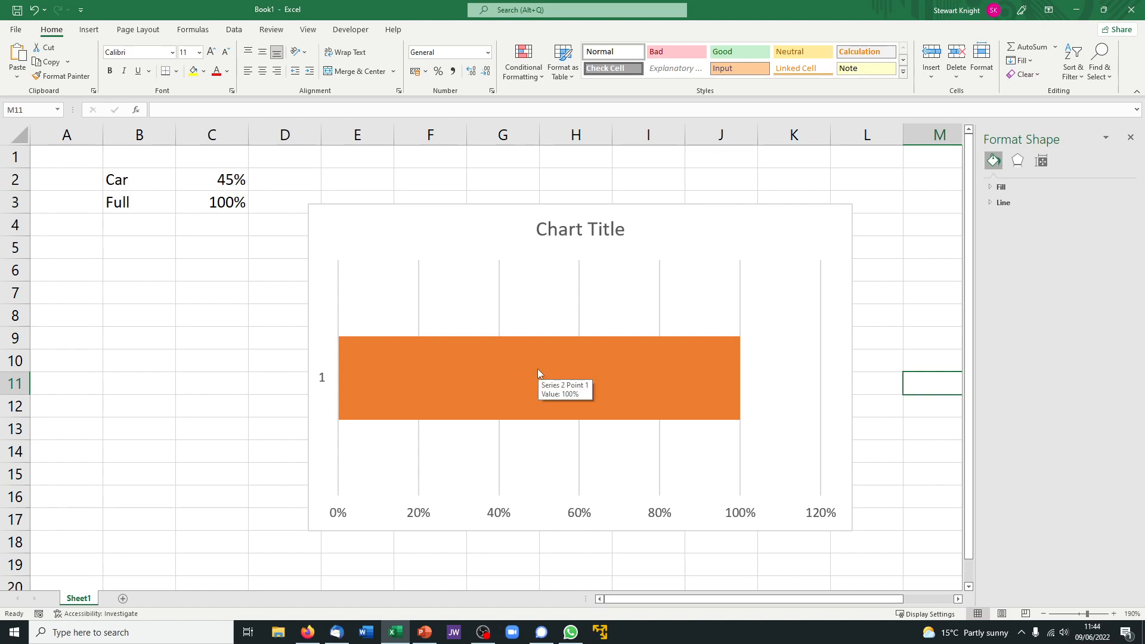
# Reorder the chart's data series so that Series1 comes after Series2
pyautogui.rightClick(553, 365)
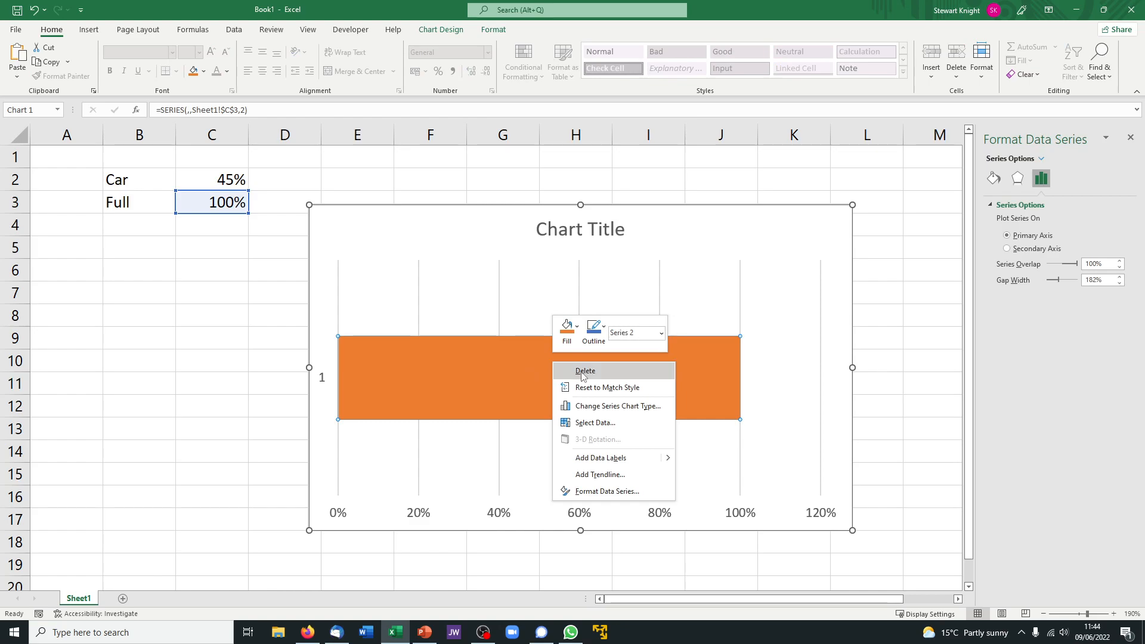
pyautogui.click(606, 423)
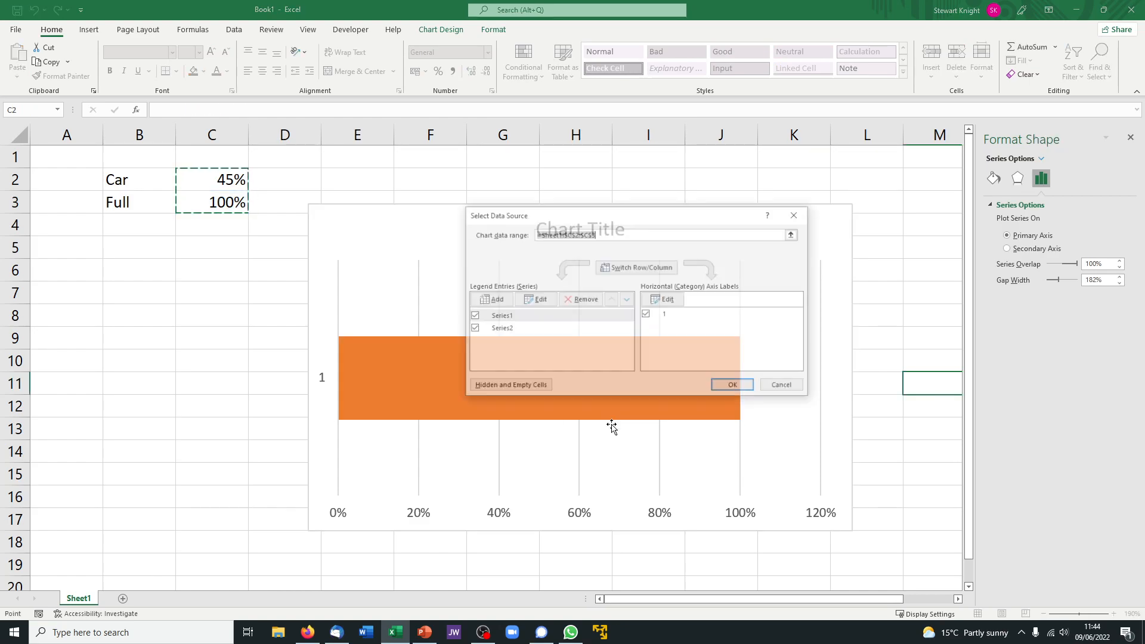
pyautogui.click(627, 300)
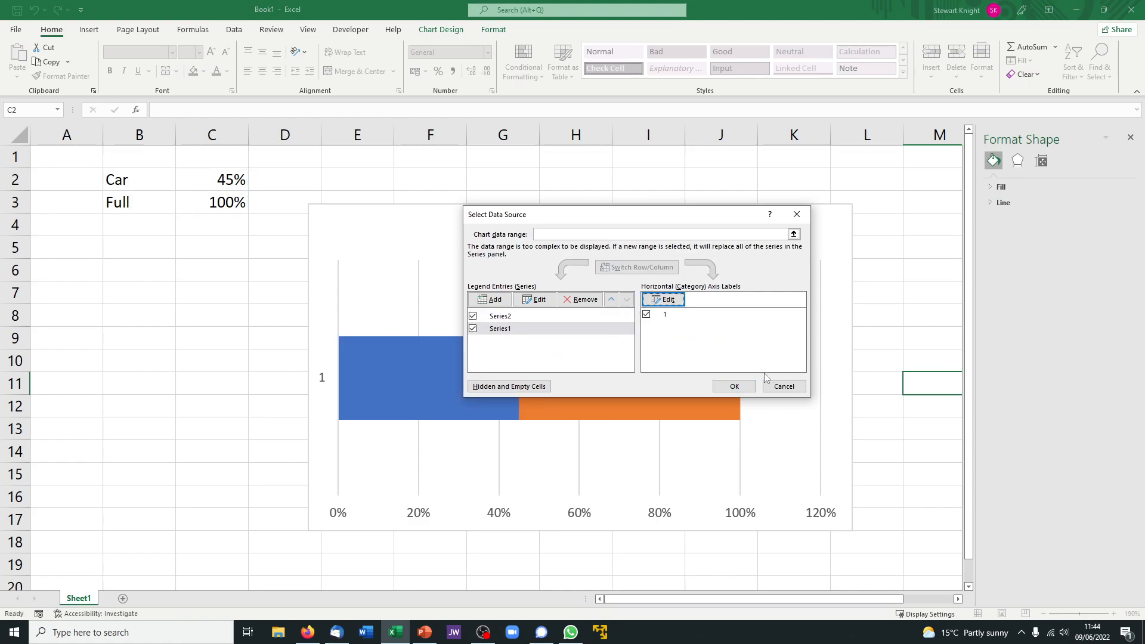
pyautogui.click(735, 386)
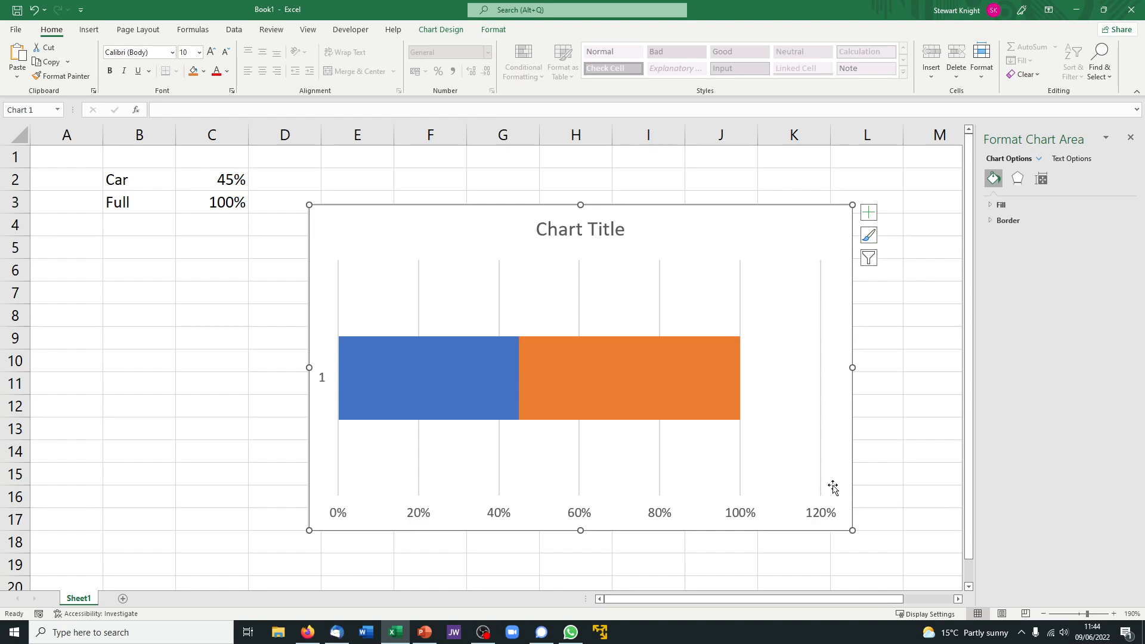
# Set the maximum bound of the chart's horizontal percentage axis to 1.0
pyautogui.click(827, 514)
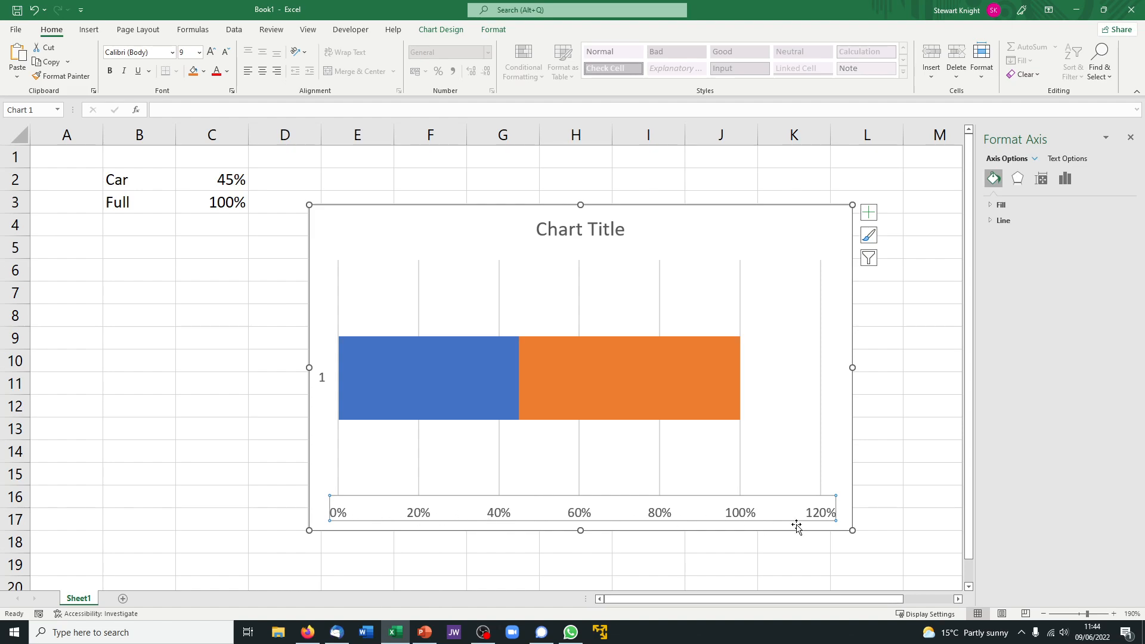
pyautogui.click(1066, 179)
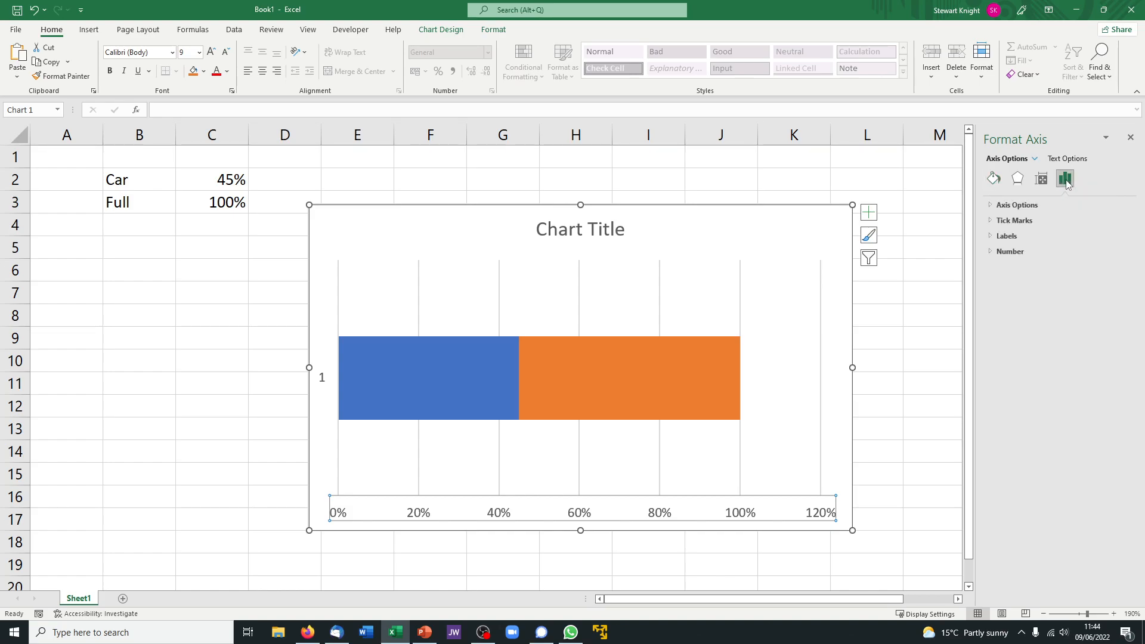
pyautogui.click(994, 206)
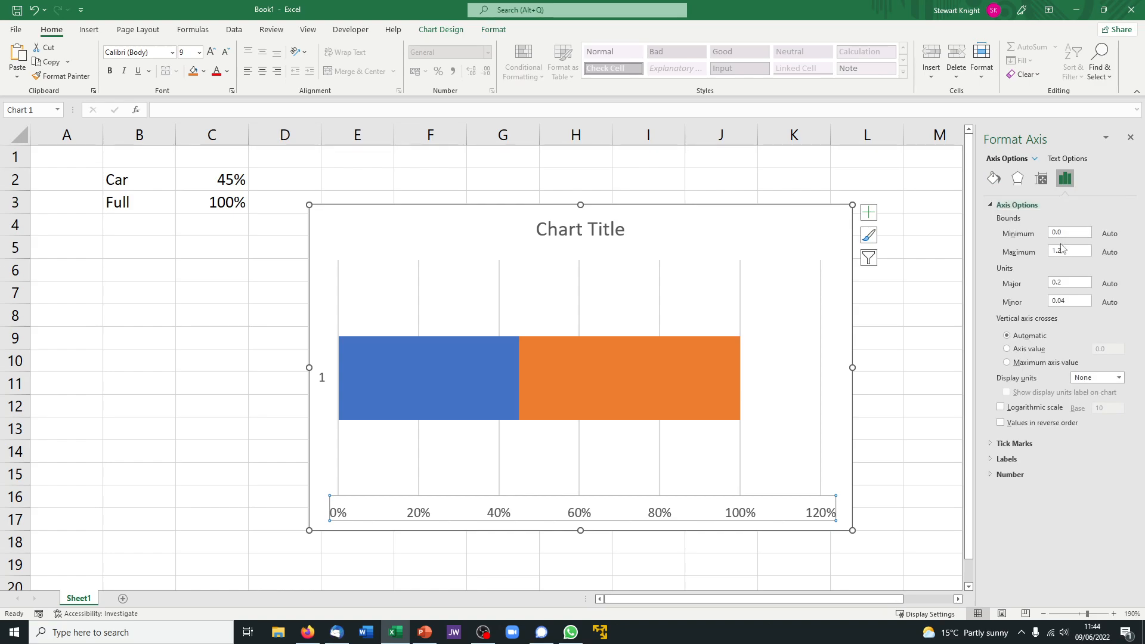
pyautogui.click(1066, 253)
pyautogui.press('Return')
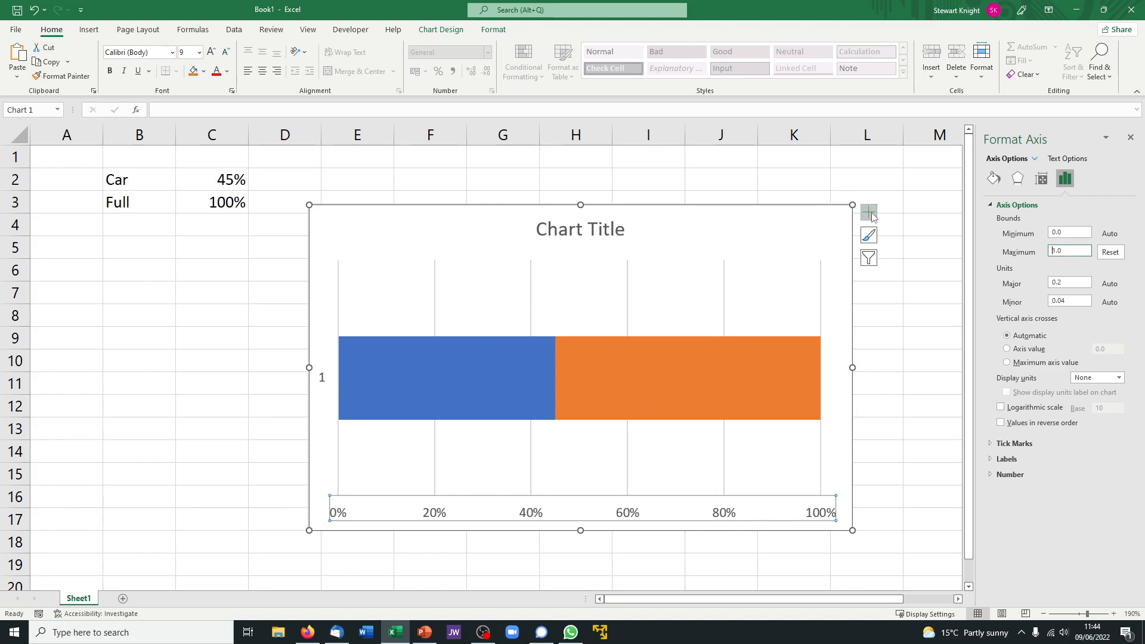
# Remove the axes, chart title and gridlines from the bar chart
pyautogui.click(870, 213)
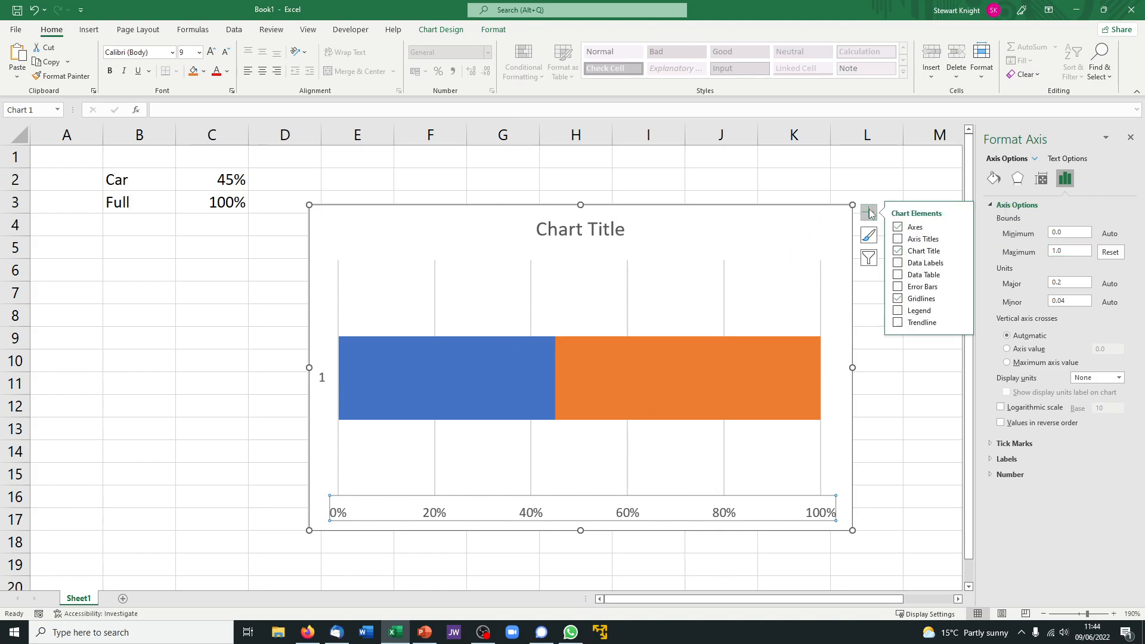
pyautogui.click(897, 228)
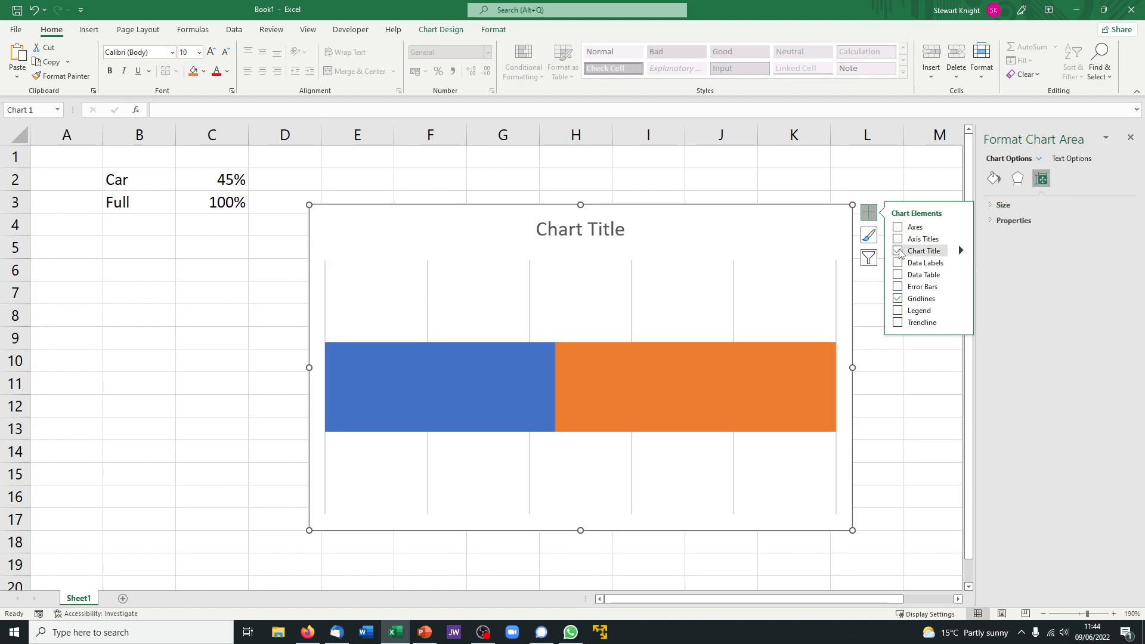
pyautogui.click(899, 251)
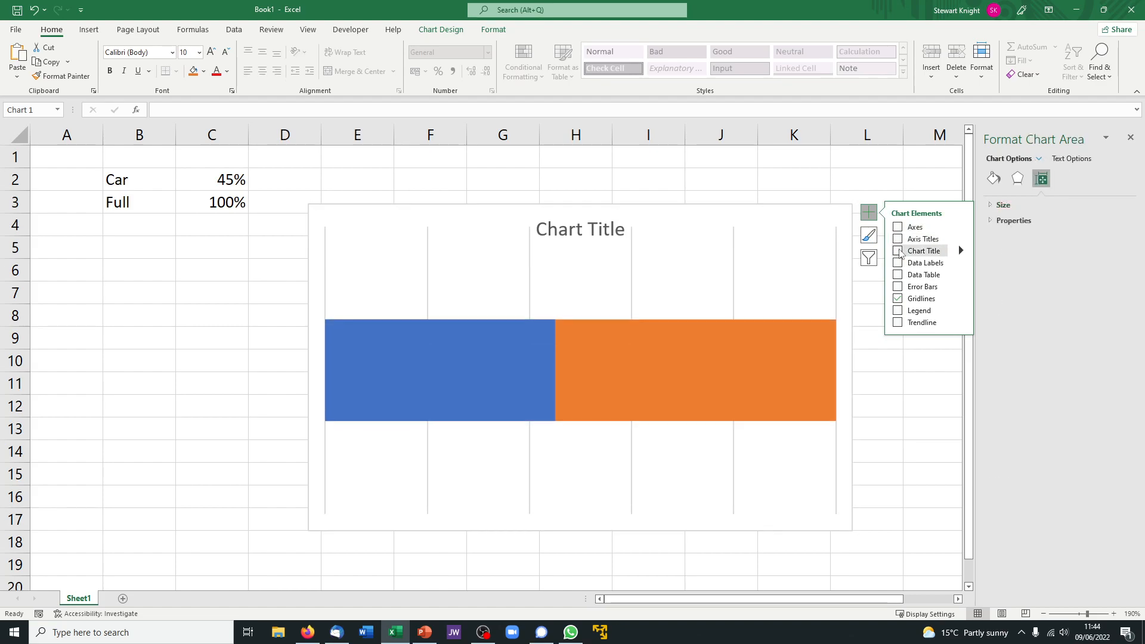
pyautogui.click(899, 299)
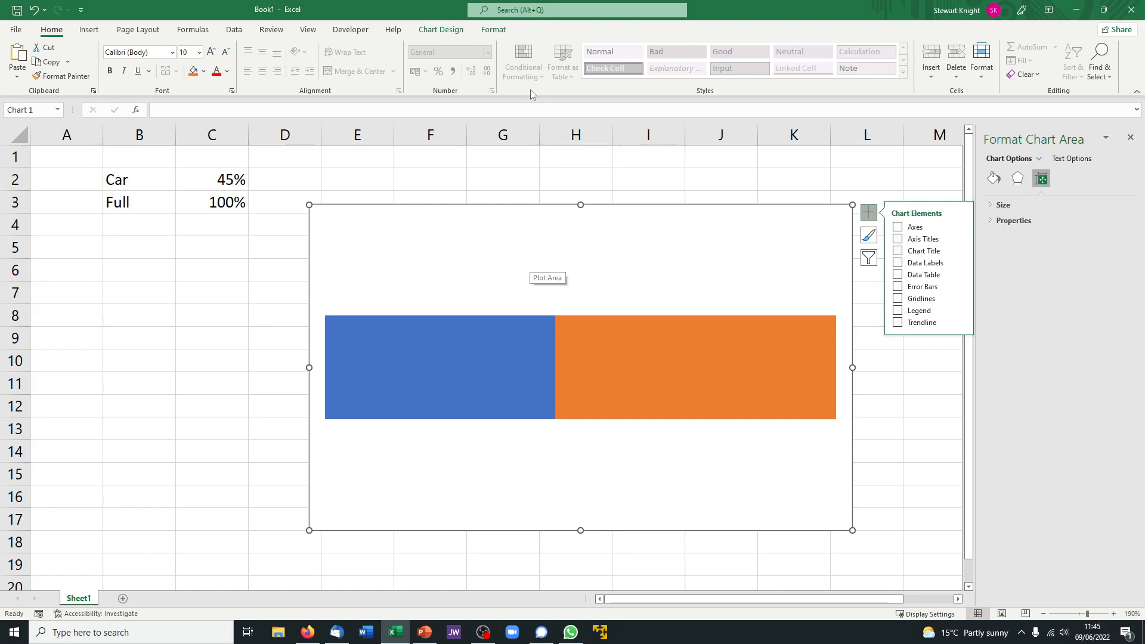
# Format the chart area with no fill and no outline
pyautogui.click(495, 30)
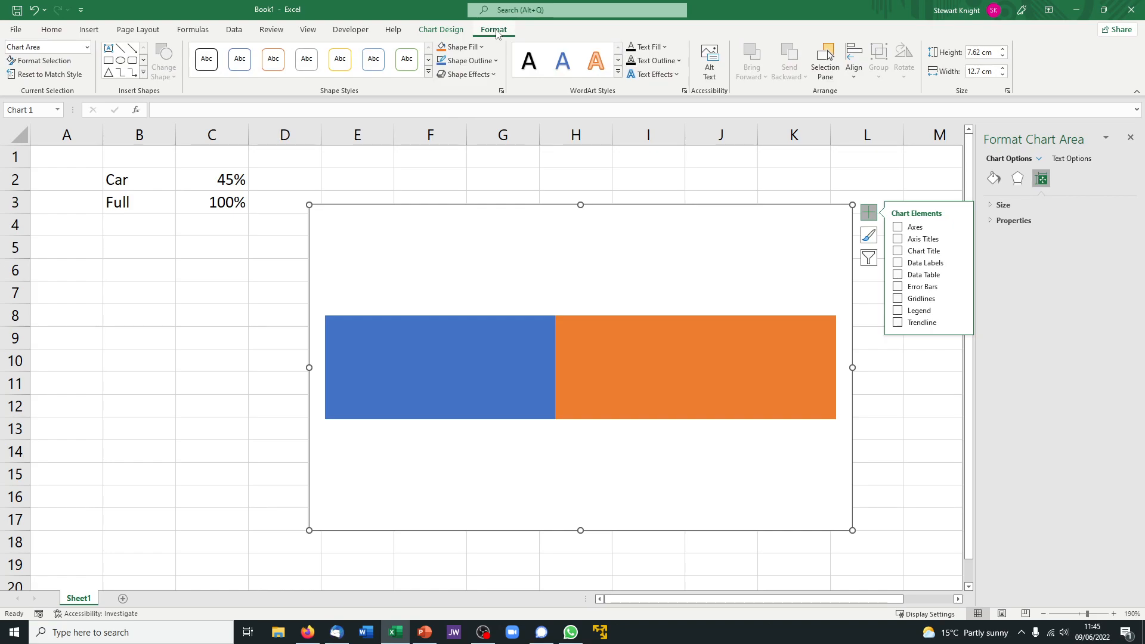
pyautogui.click(475, 48)
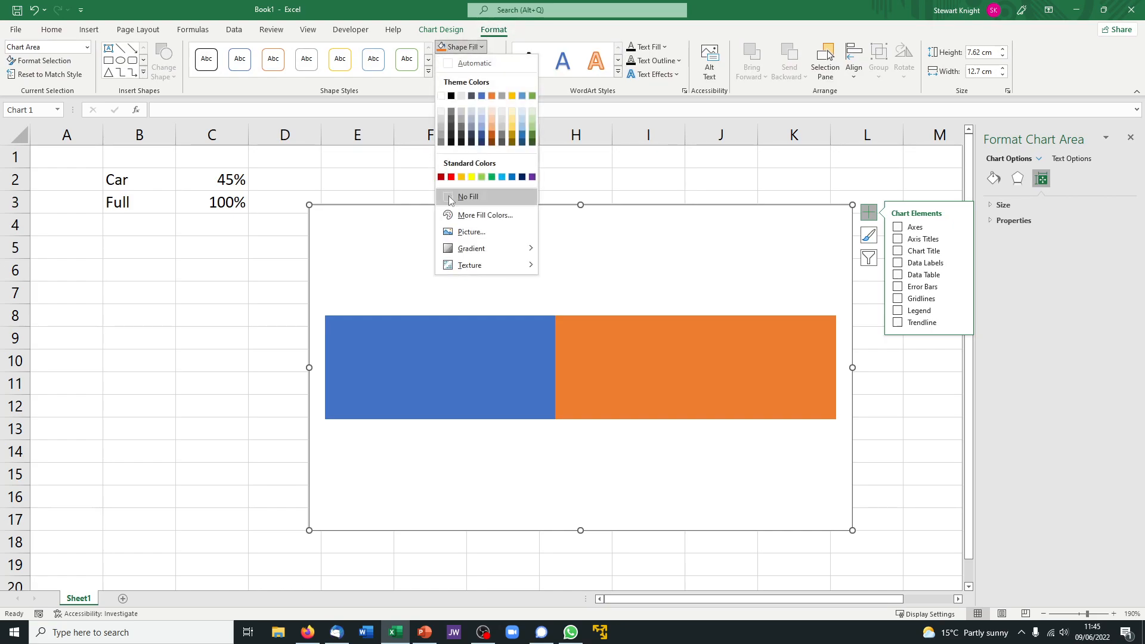
pyautogui.click(468, 197)
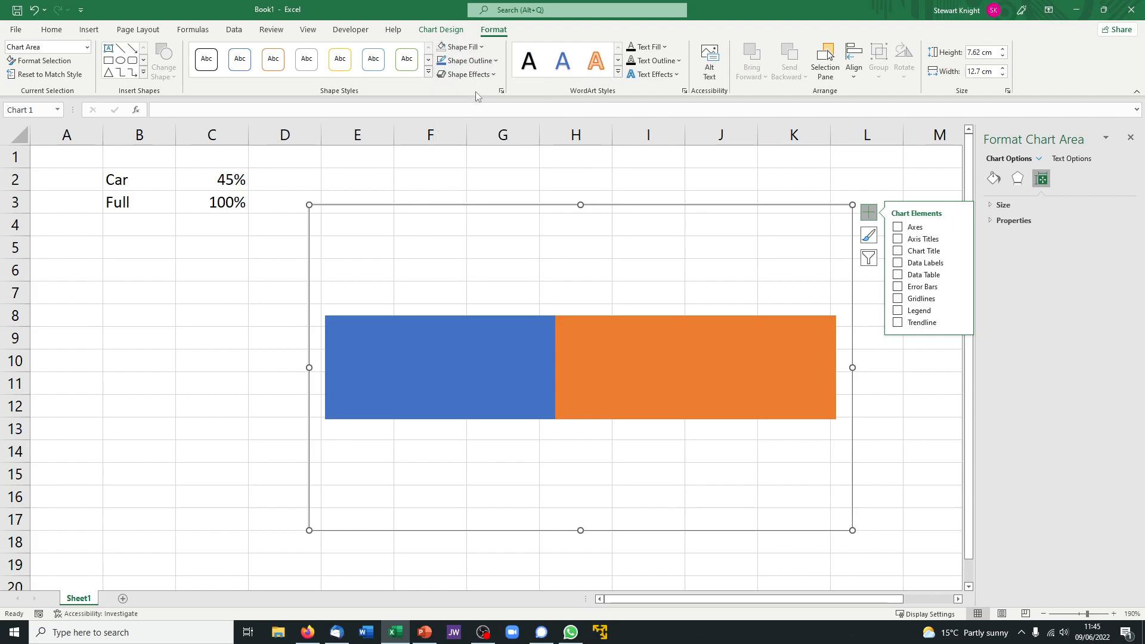
pyautogui.click(471, 60)
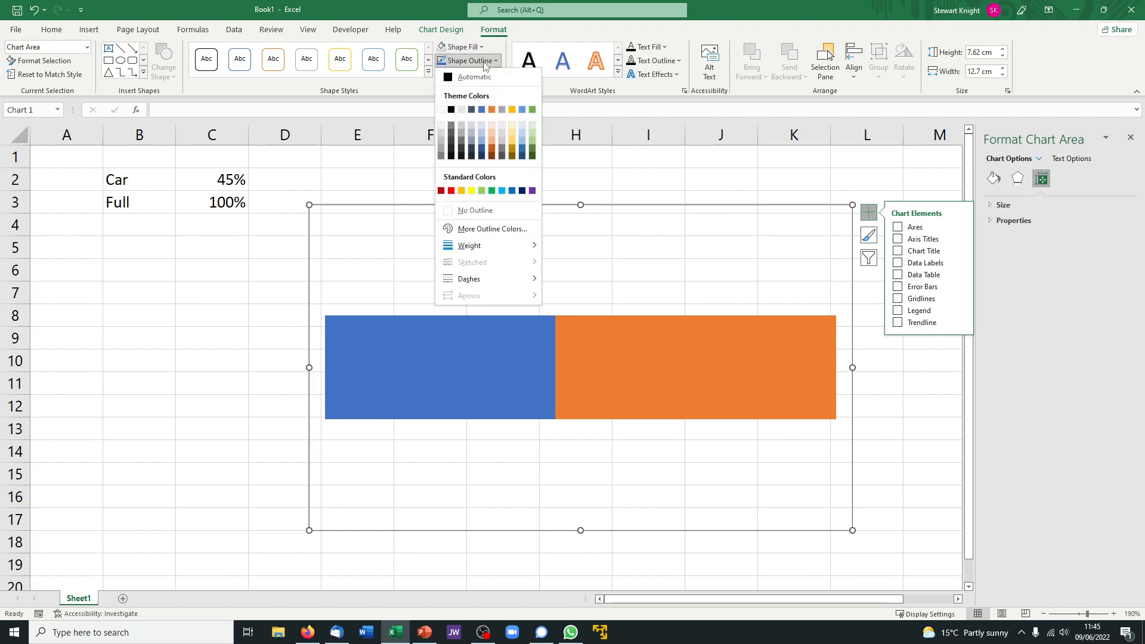
pyautogui.click(452, 214)
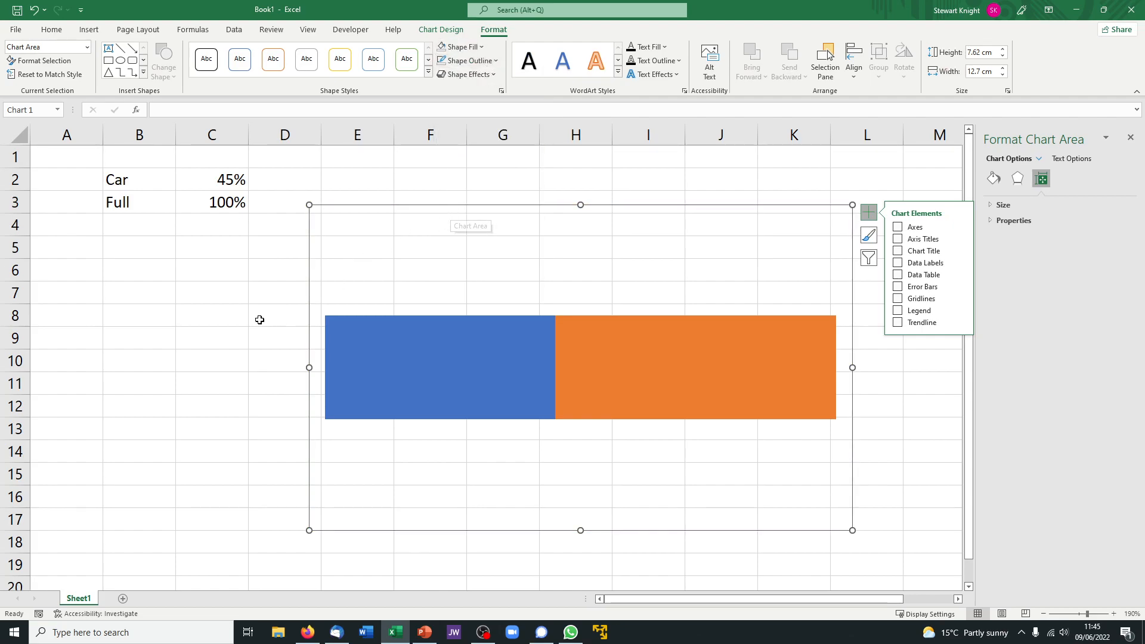
pyautogui.click(298, 319)
pyautogui.click(435, 358)
pyautogui.click(618, 350)
pyautogui.click(480, 347)
pyautogui.click(569, 351)
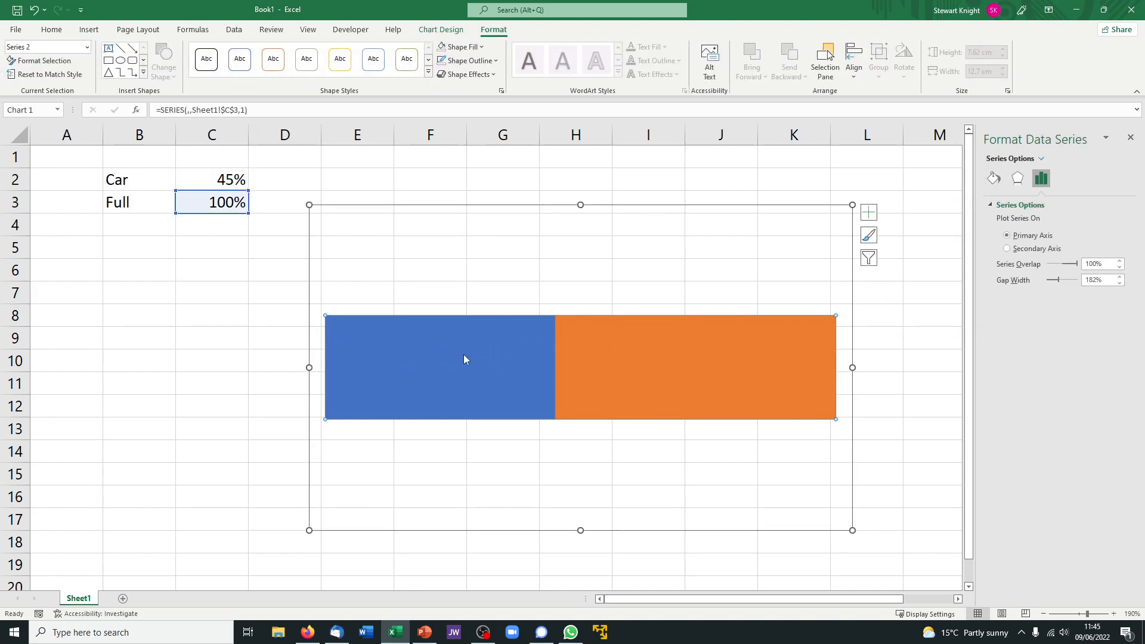
pyautogui.click(199, 328)
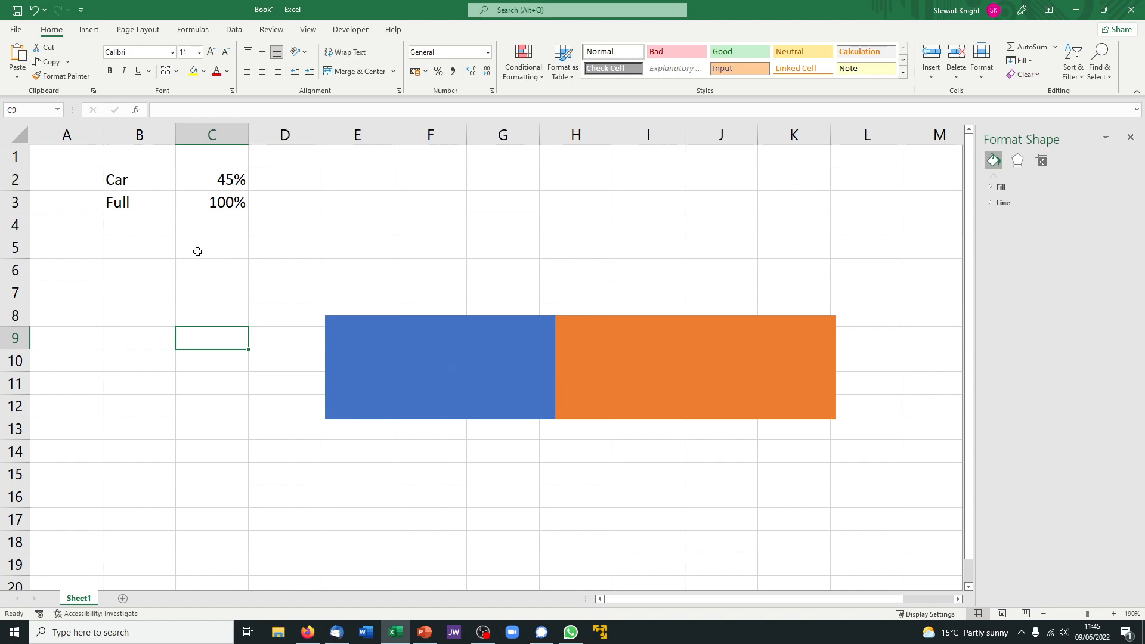
# Draw a rounded rectangle about 6.23 cm wide and 1.49 cm high below the bars and remove its outline
pyautogui.click(89, 30)
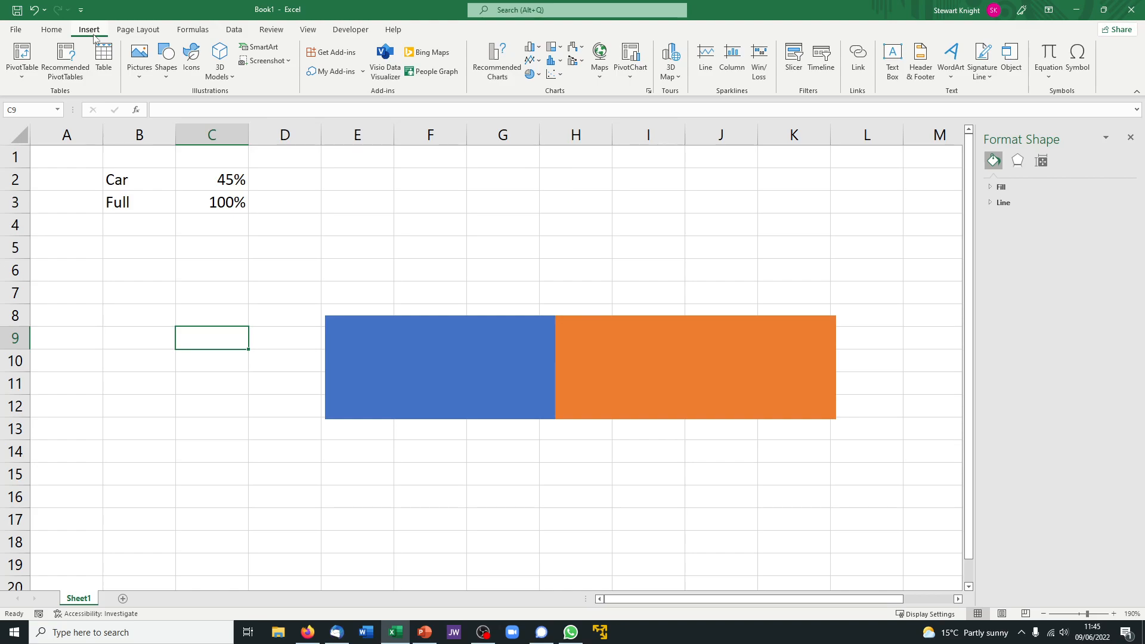
pyautogui.click(169, 69)
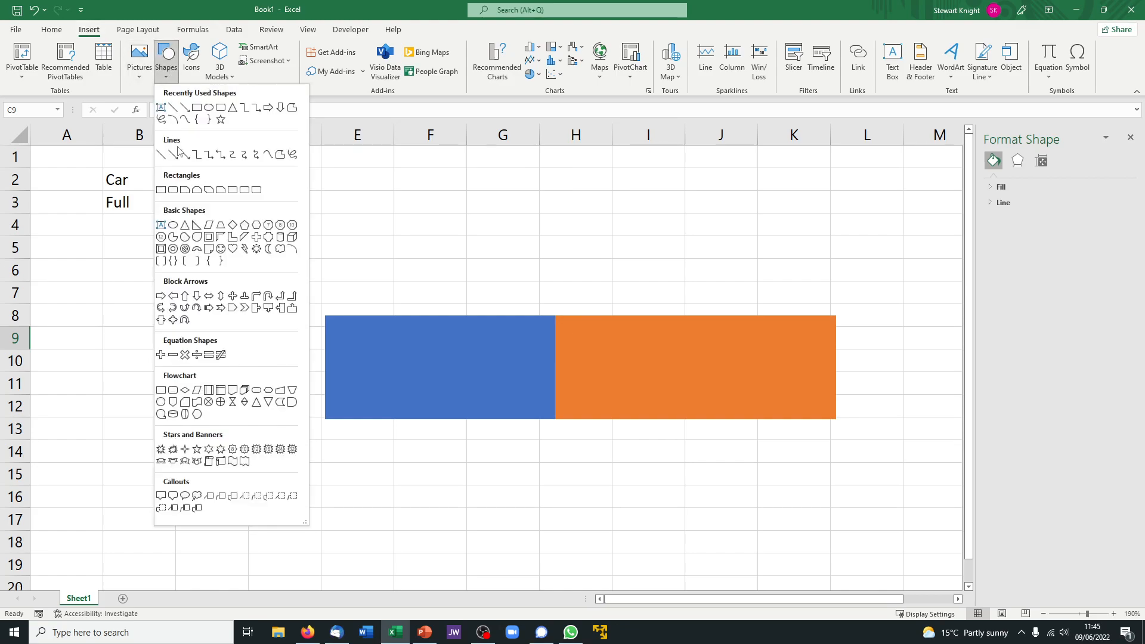
pyautogui.click(173, 190)
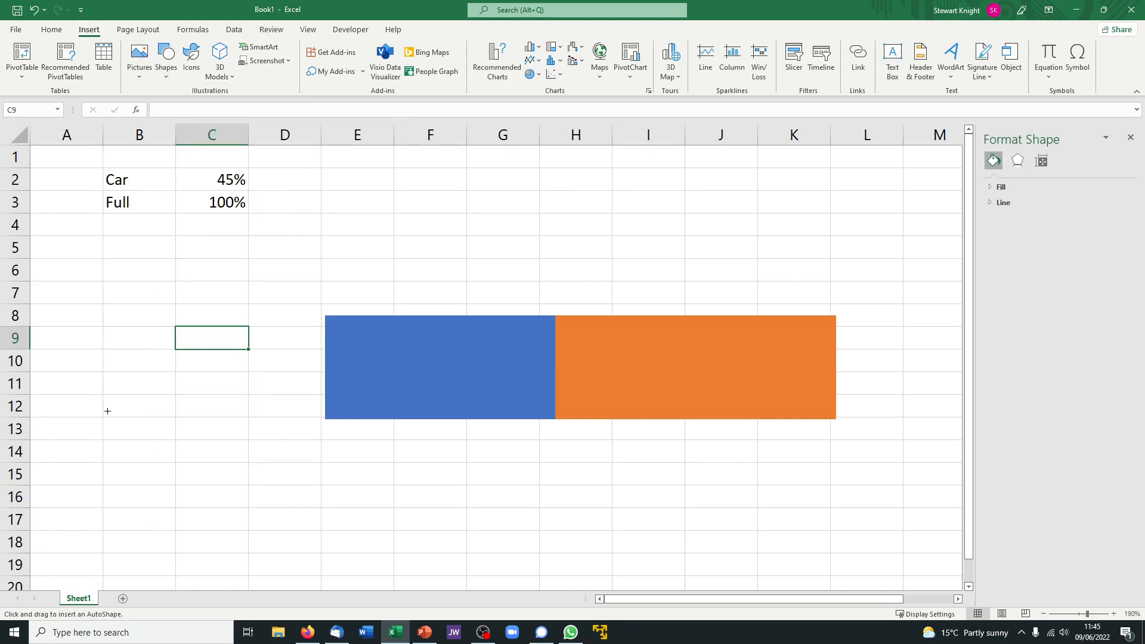
pyautogui.moveTo(129, 455); pyautogui.dragTo(396, 520)
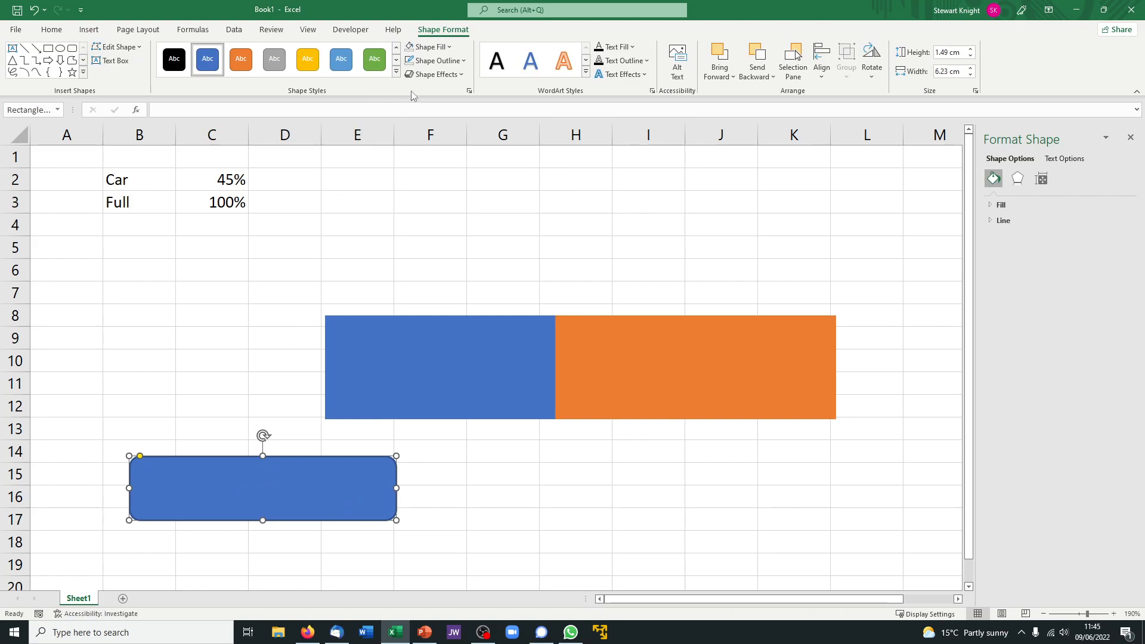
pyautogui.click(442, 60)
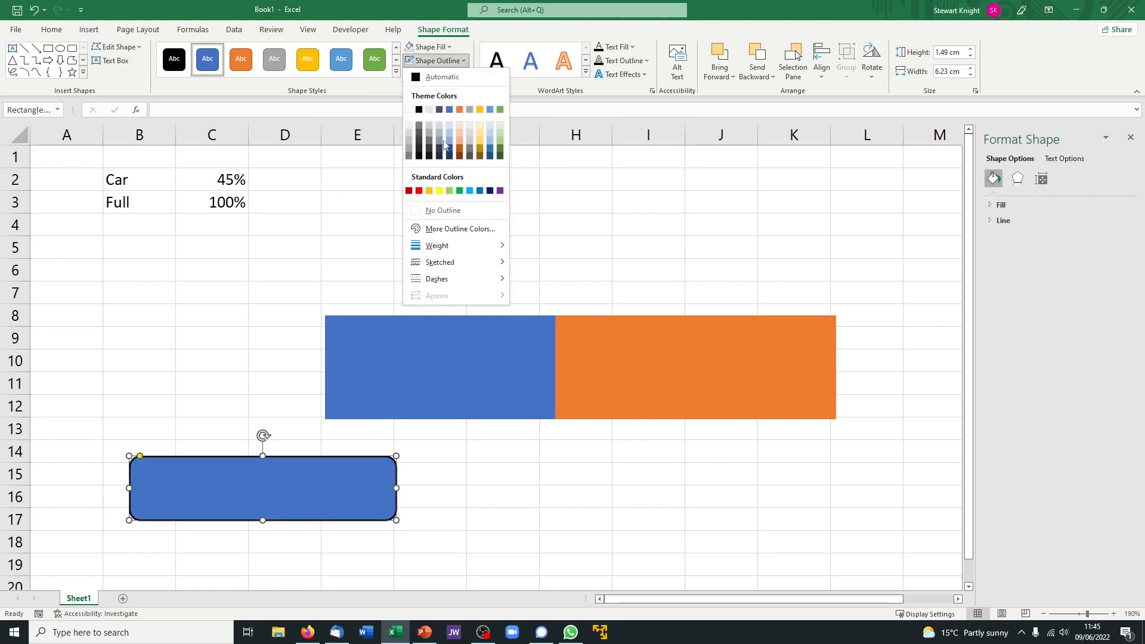
pyautogui.click(439, 211)
# Copy the blue rounded rectangle and paste it onto the chart's blue Car bar as its fill
pyautogui.click(457, 476)
pyautogui.click(267, 486)
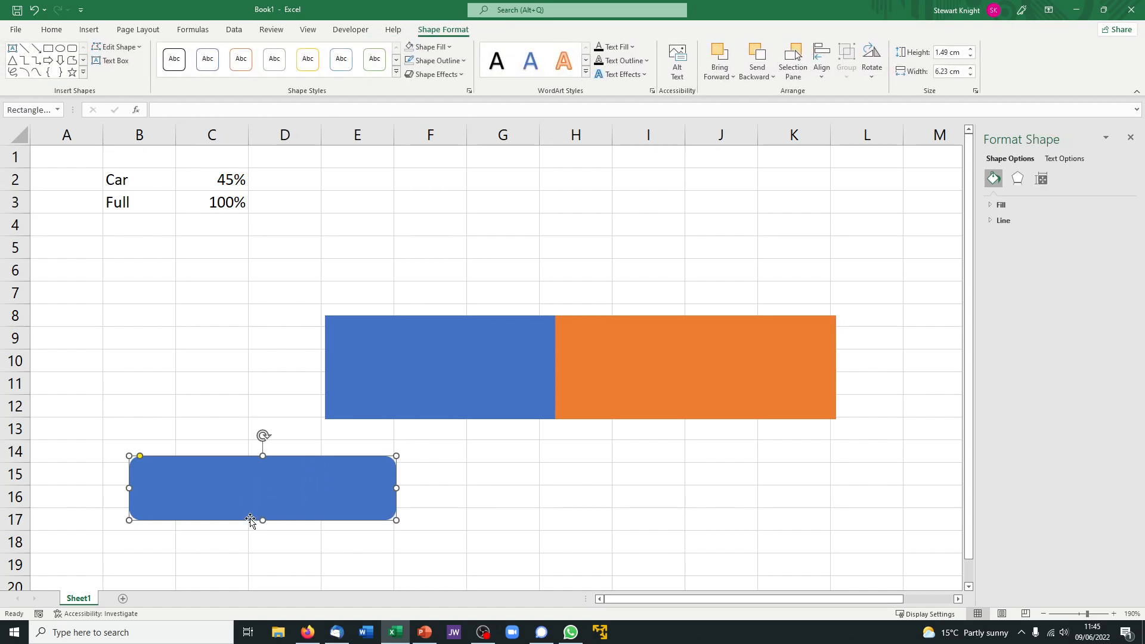
pyautogui.click(399, 382)
pyautogui.click(399, 380)
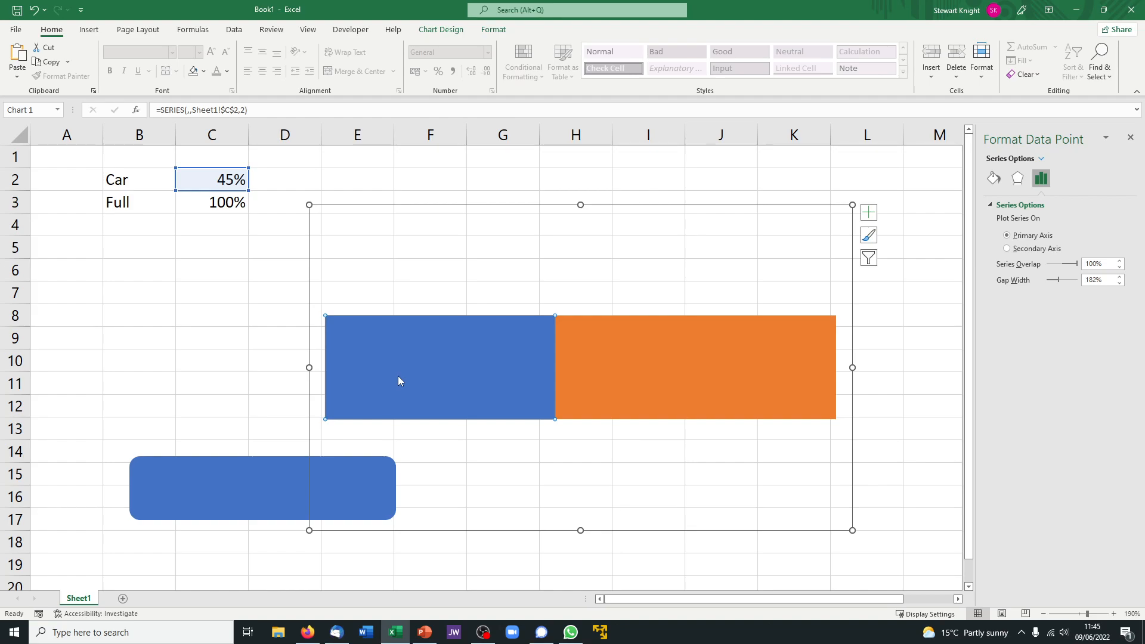
pyautogui.hotkey('ctrl', 'v')
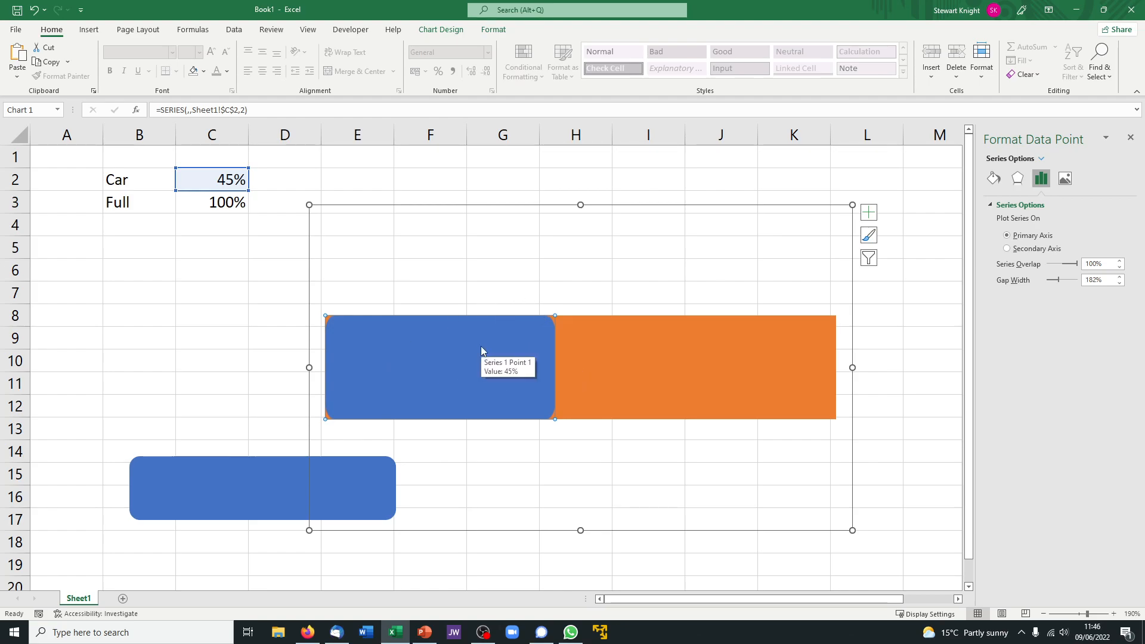
# Change the rounded rectangle's fill to a medium grey theme colour
pyautogui.click(189, 480)
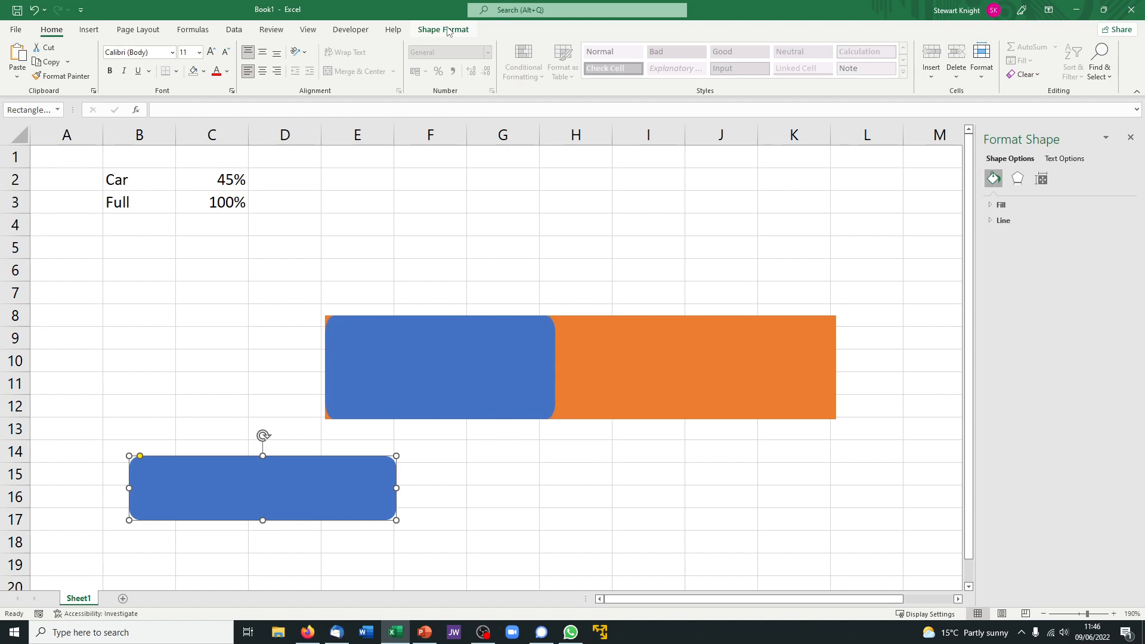
pyautogui.click(204, 71)
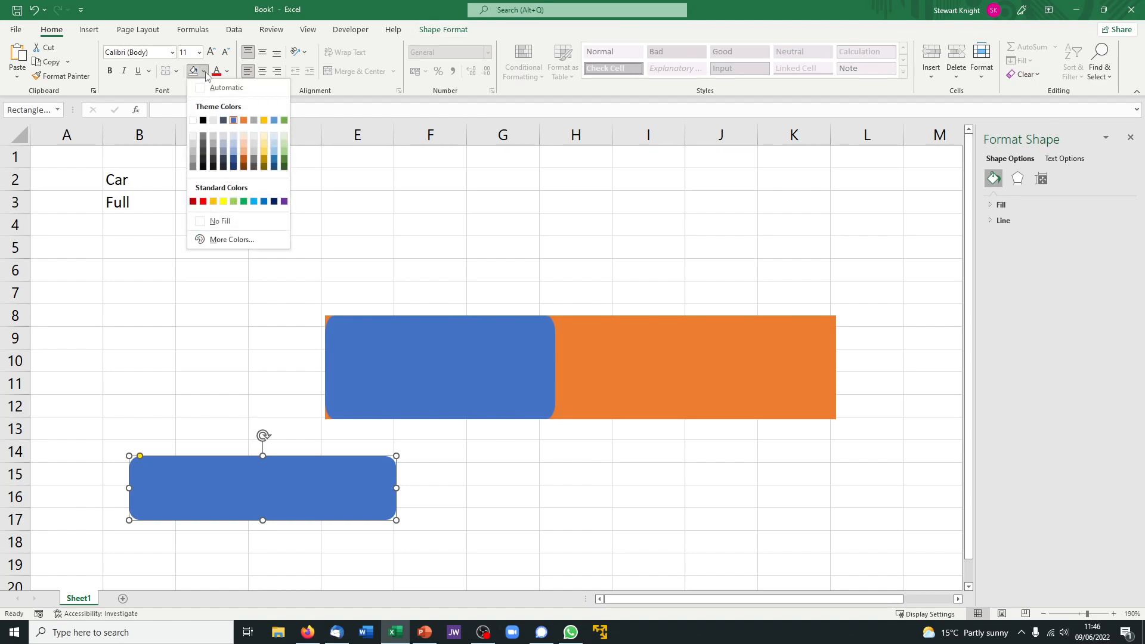
pyautogui.click(213, 149)
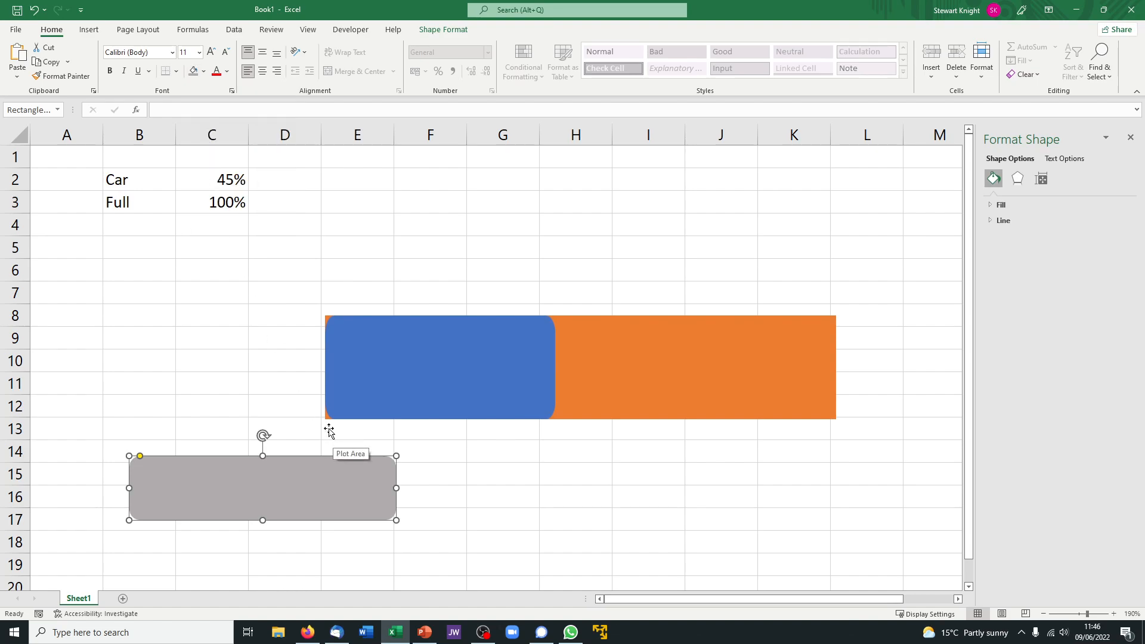
# Paste a copy of the grey rounded rectangle onto the chart's orange Full bar as its fill
pyautogui.click(695, 375)
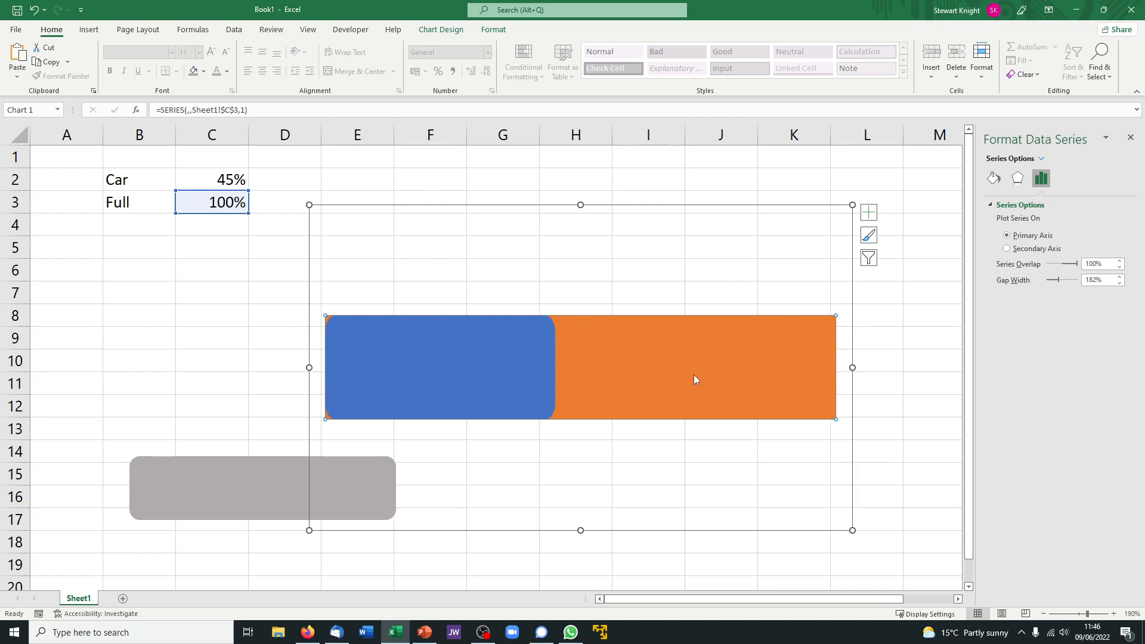
pyautogui.hotkey('ctrl', 'v')
pyautogui.click(231, 381)
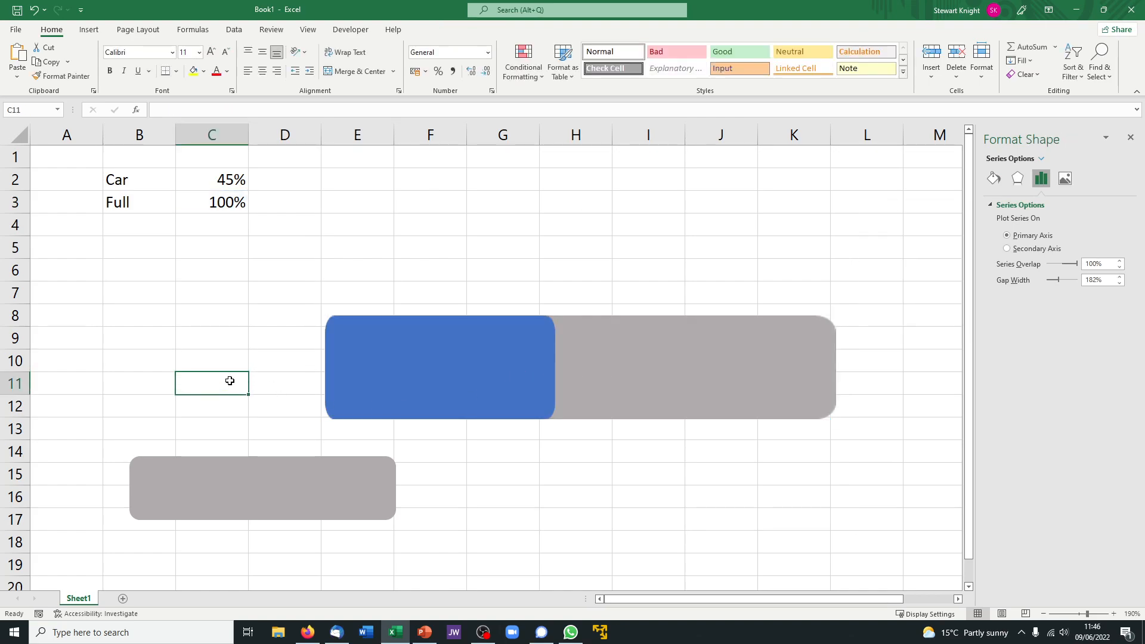
# Delete the spare grey rounded rectangle from the worksheet
pyautogui.click(266, 480)
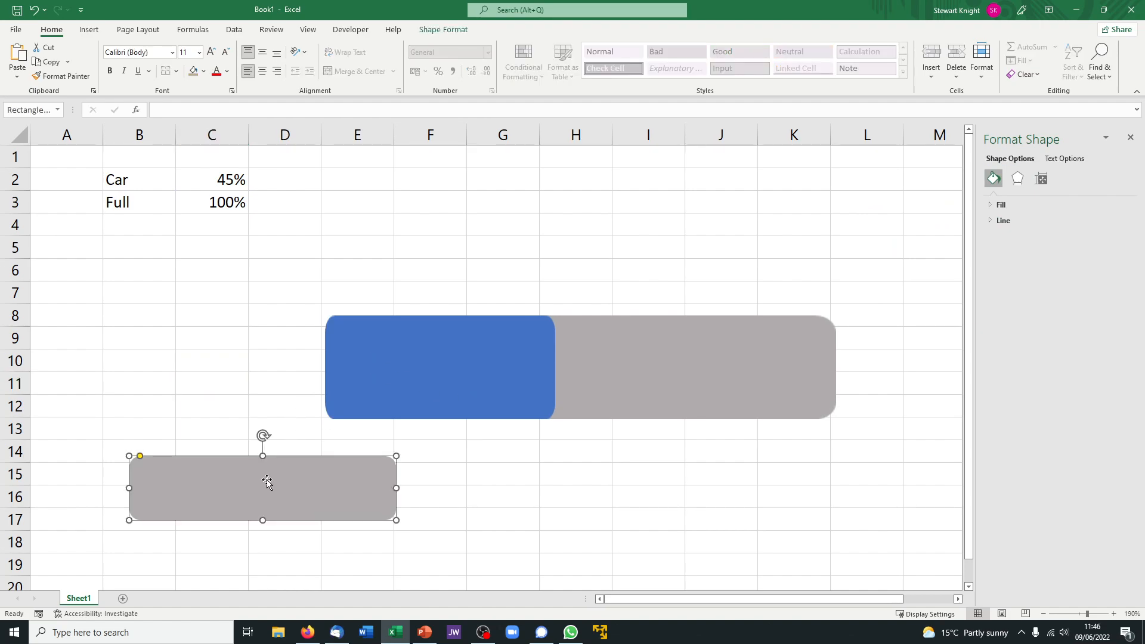
pyautogui.press('Delete')
pyautogui.click(328, 480)
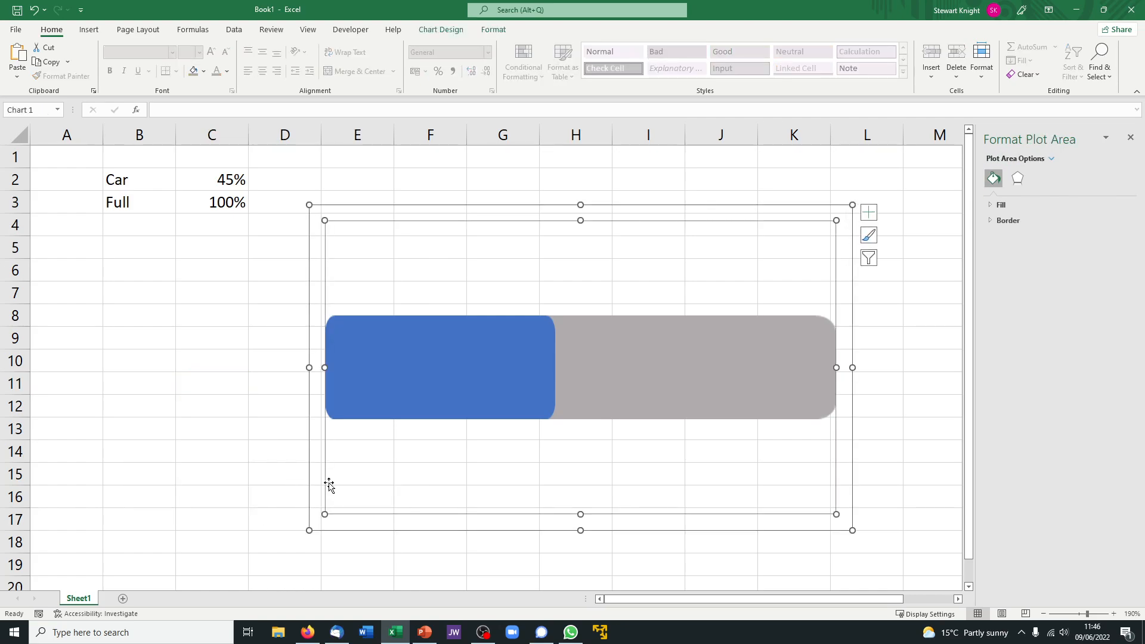
pyautogui.click(225, 473)
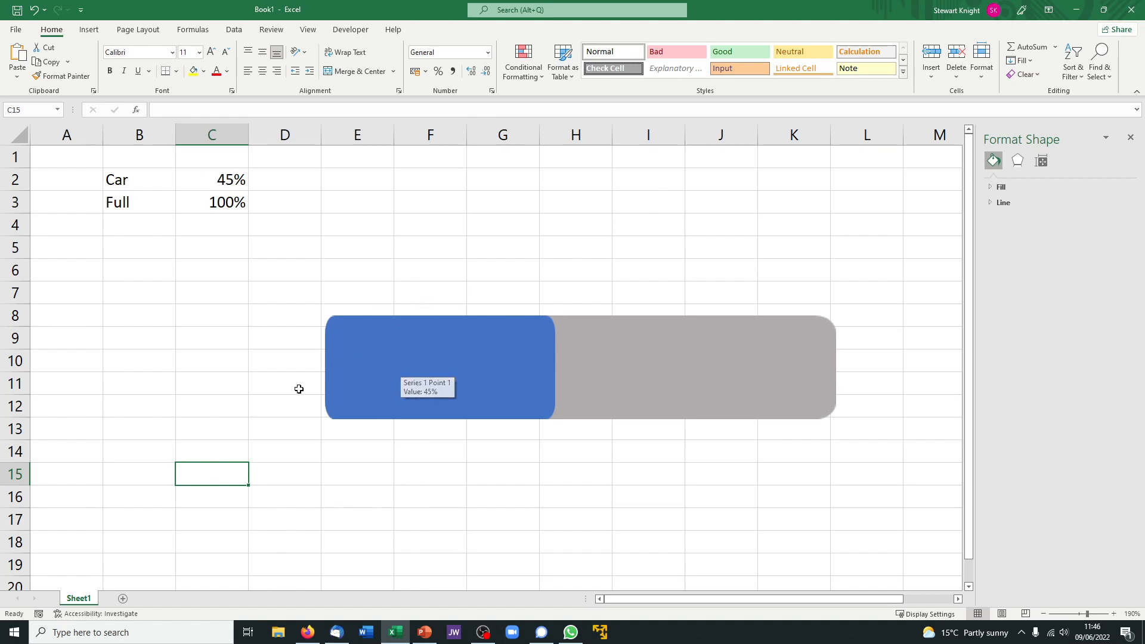
# Draw a text box across cells B14:C15 and link its content to cell C2 with the formula =$C$2
pyautogui.click(90, 31)
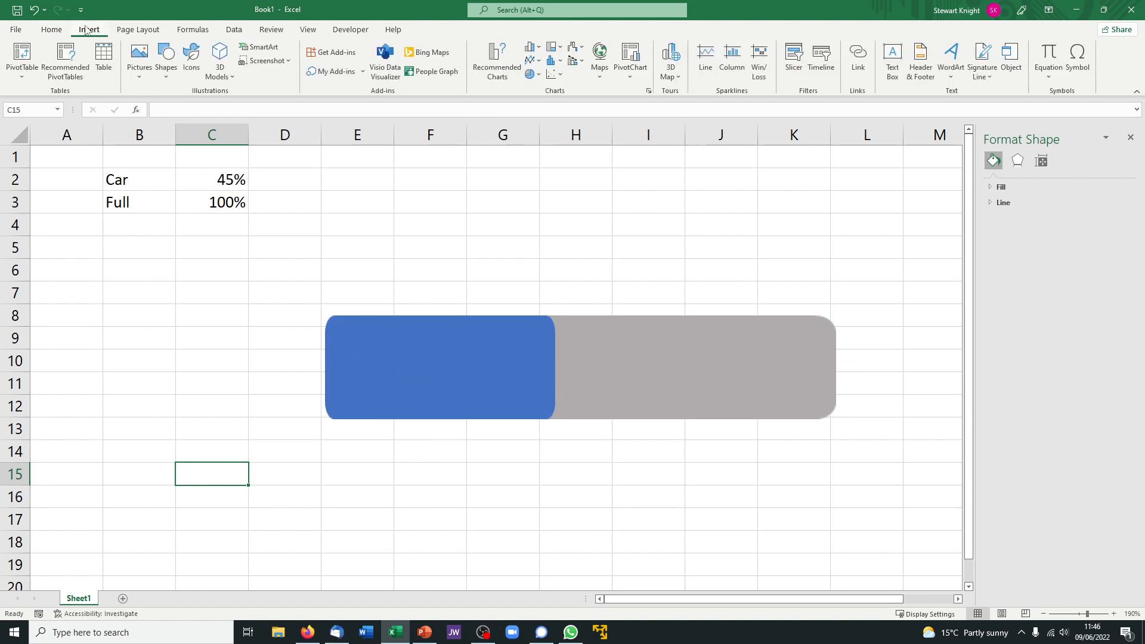
pyautogui.click(892, 59)
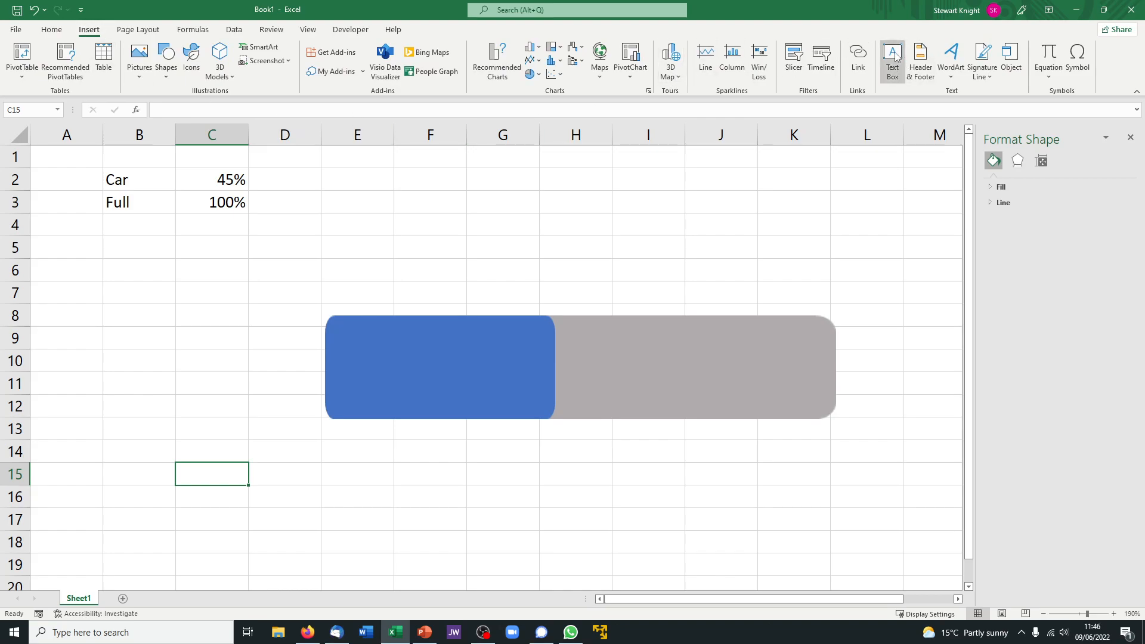
pyautogui.moveTo(151, 442); pyautogui.dragTo(259, 470)
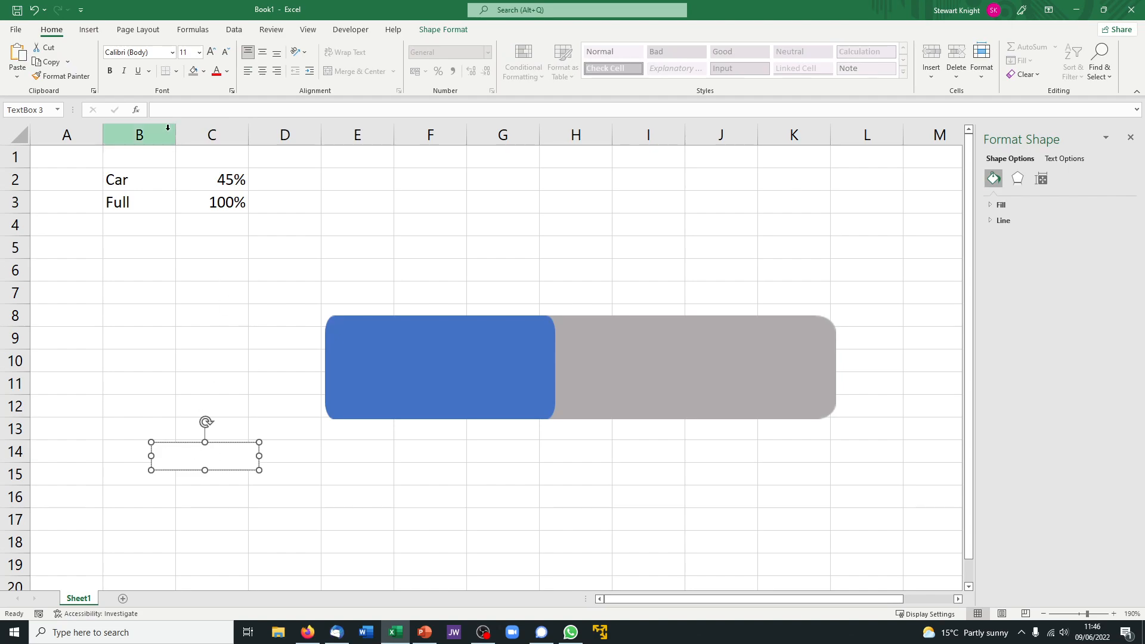
pyautogui.click(173, 109)
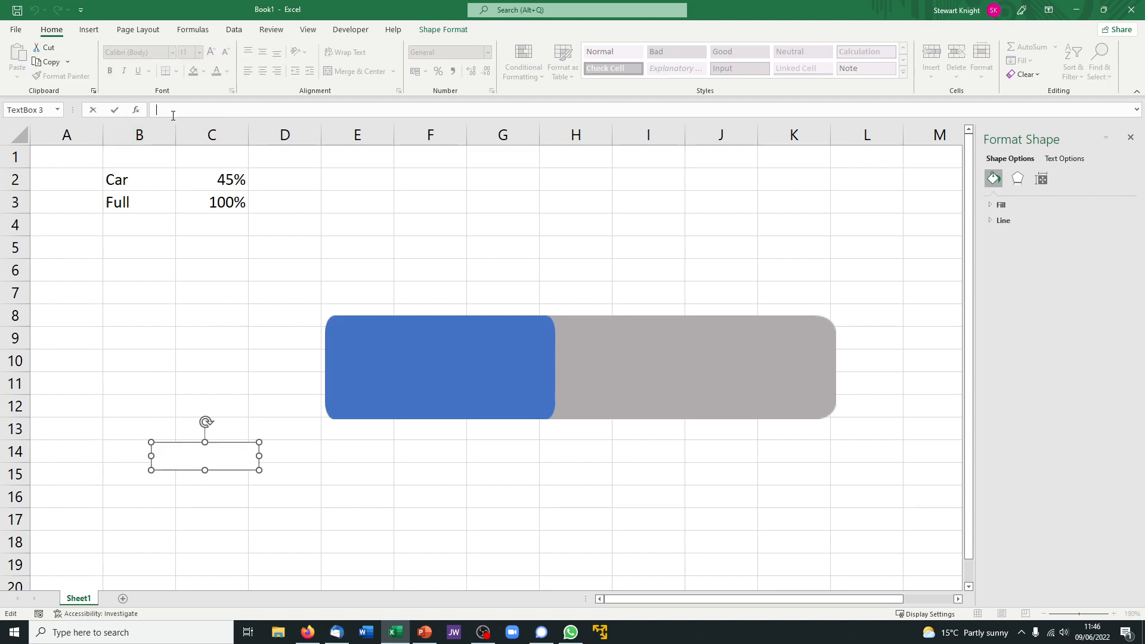
pyautogui.write('=')
pyautogui.click(219, 179)
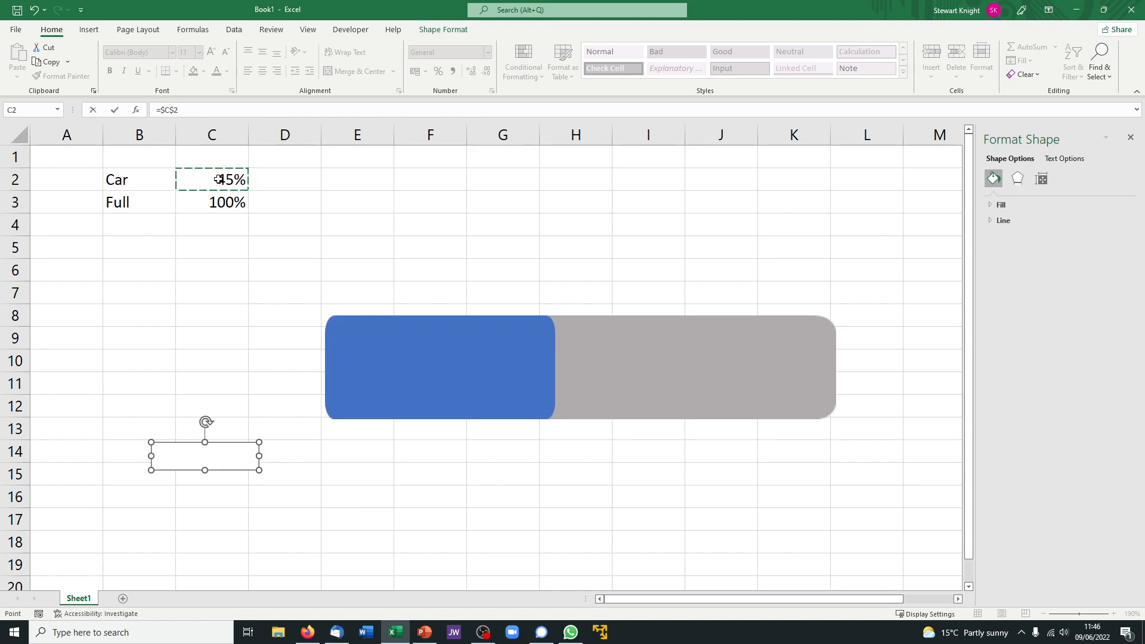
pyautogui.press('Return')
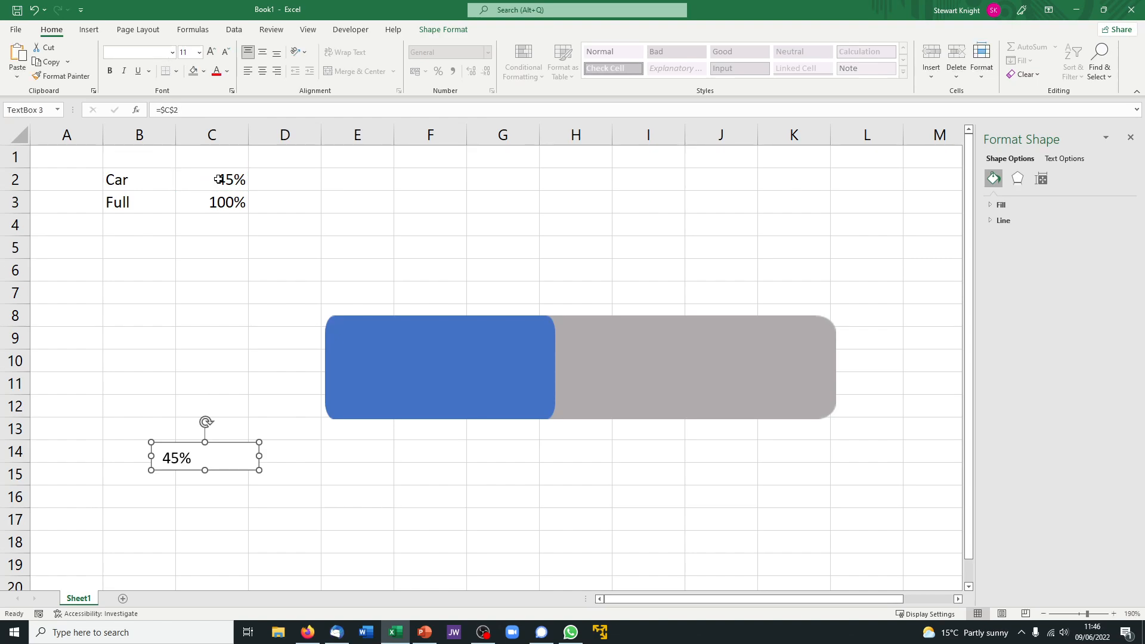
# Make the linked percentage text box taller and format its text as 18 pt Bauhaus 93
pyautogui.click(199, 51)
pyautogui.click(187, 195)
pyautogui.click(204, 488)
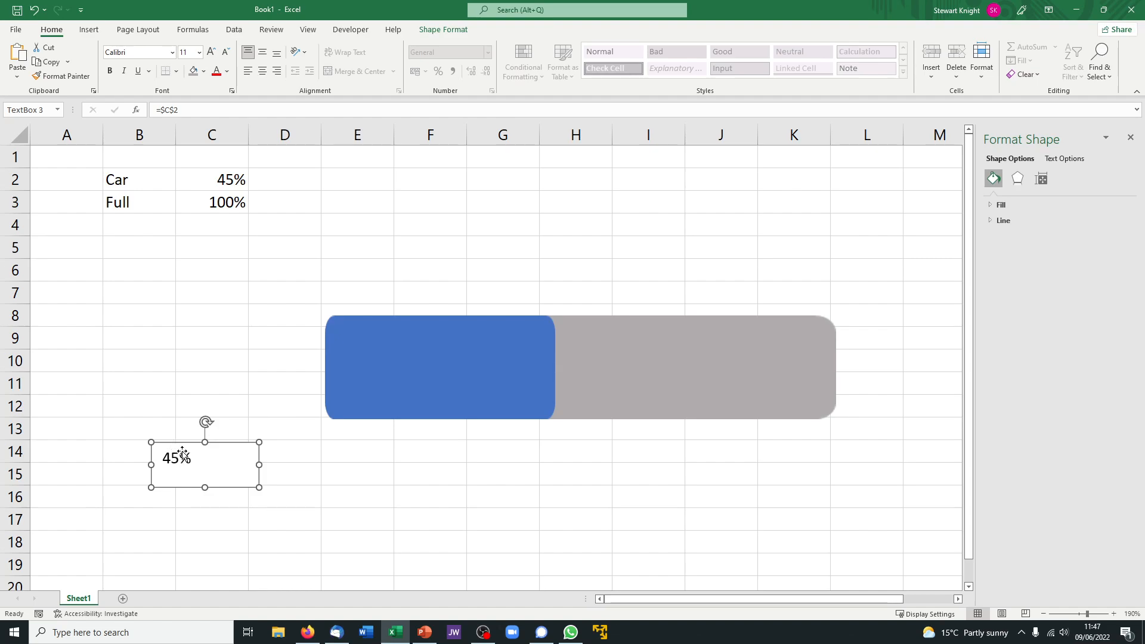
pyautogui.click(200, 53)
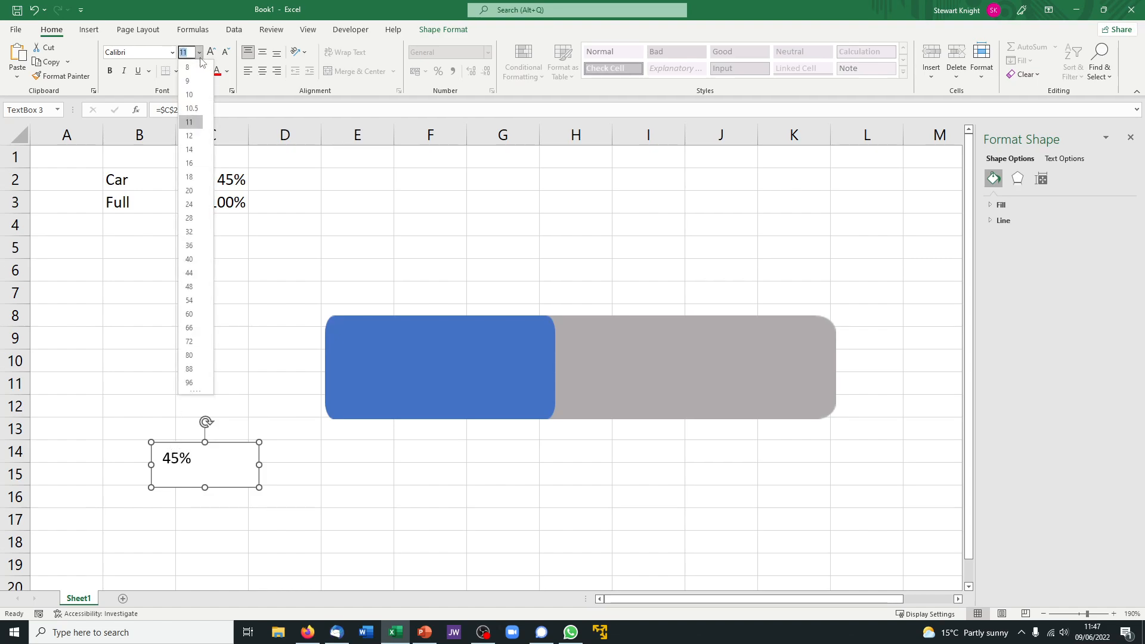
pyautogui.click(195, 177)
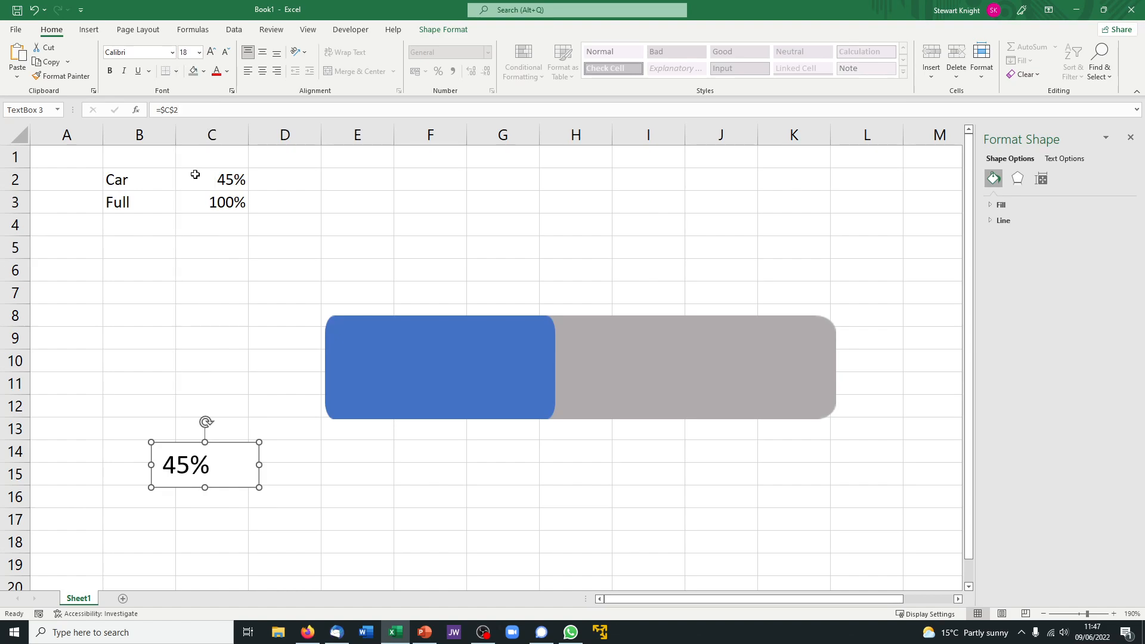
pyautogui.click(173, 53)
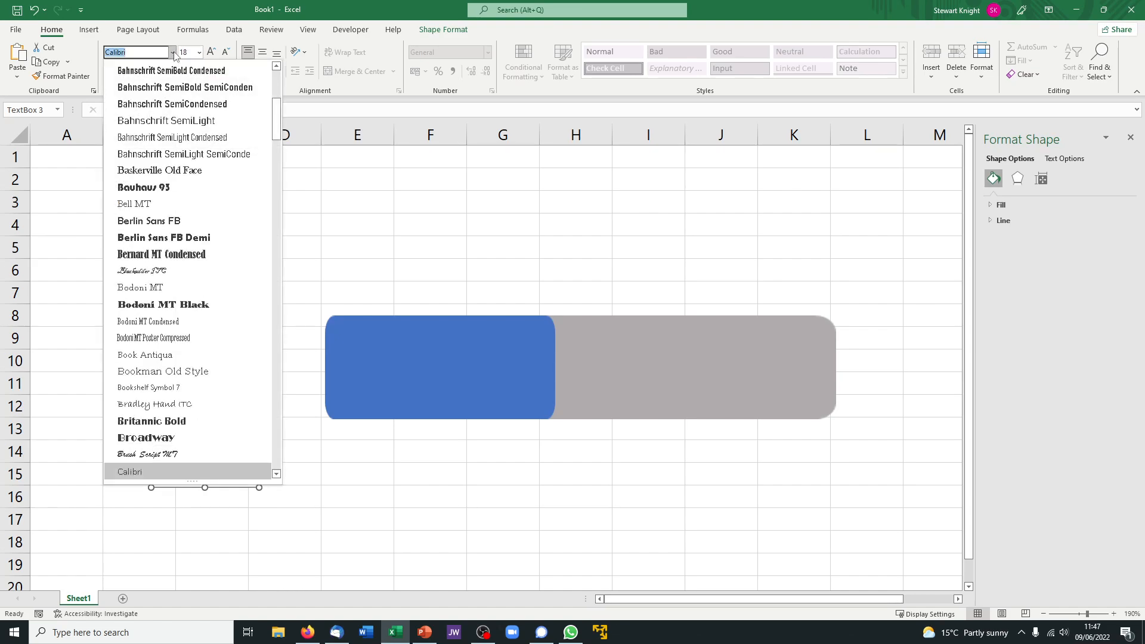
pyautogui.click(160, 187)
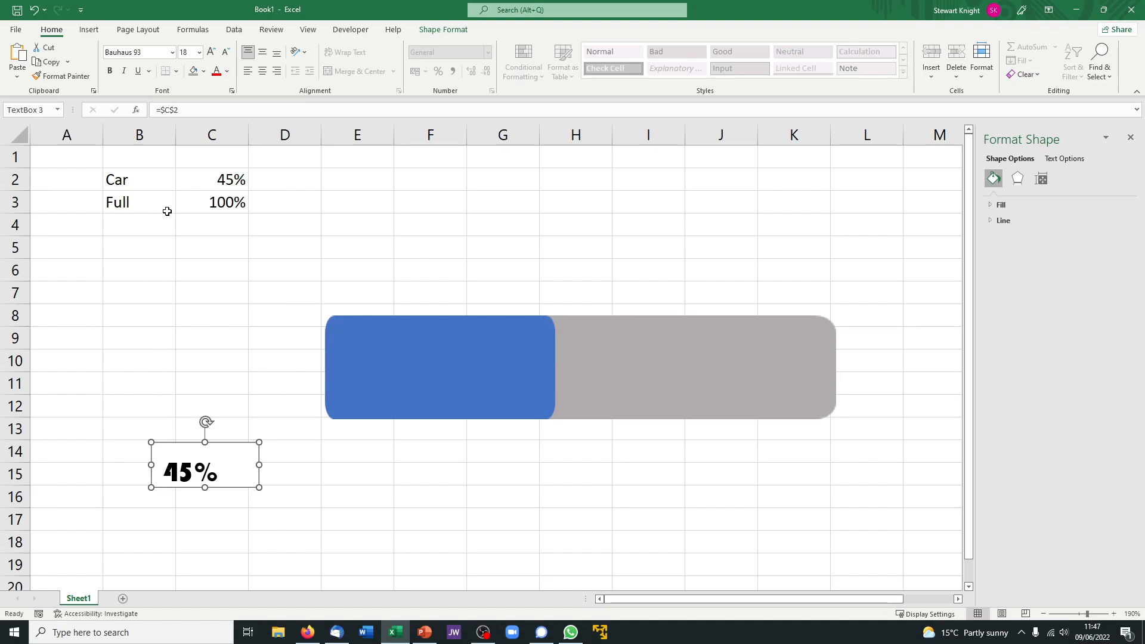
# Move the text box onto the blue bar and set it to no fill and no outline
pyautogui.moveTo(230, 445); pyautogui.dragTo(412, 342)
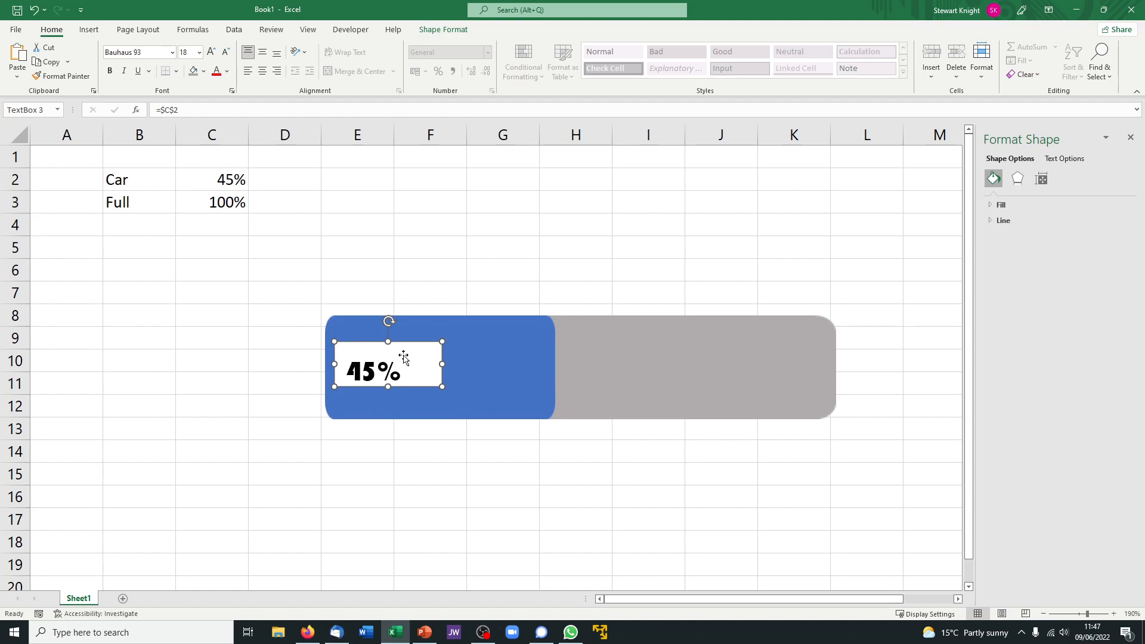
pyautogui.click(446, 33)
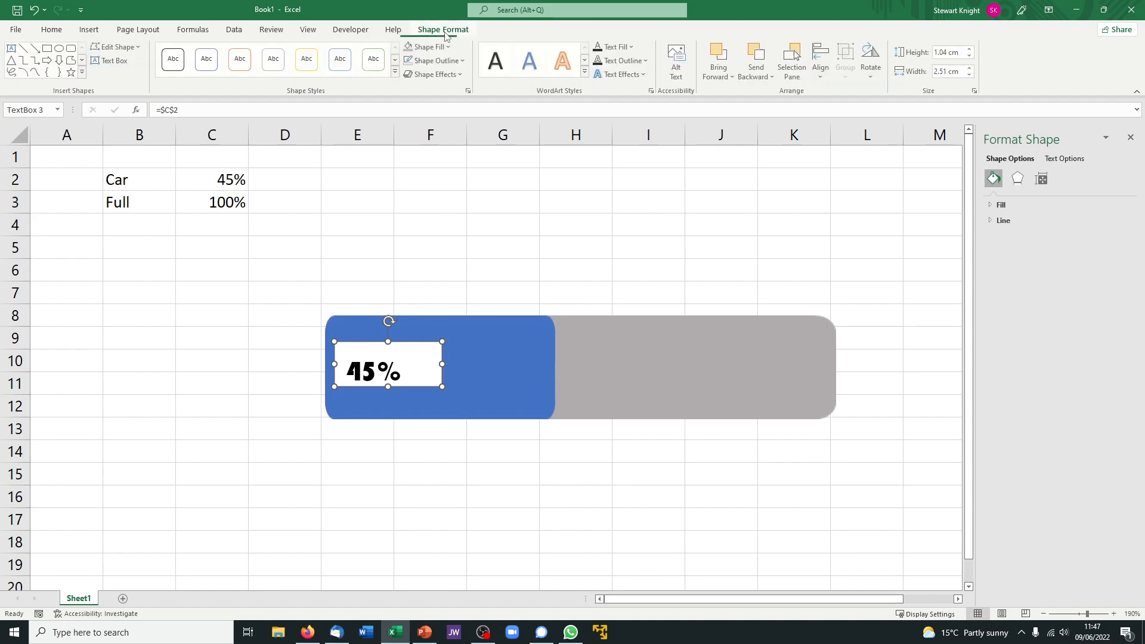
pyautogui.click(442, 47)
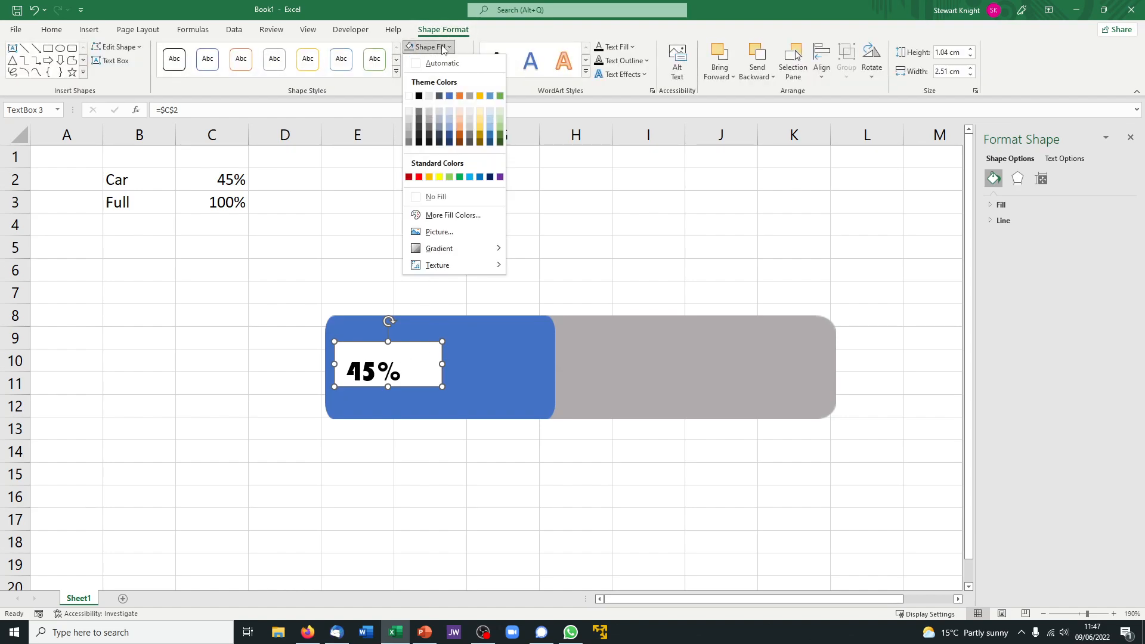
pyautogui.click(417, 197)
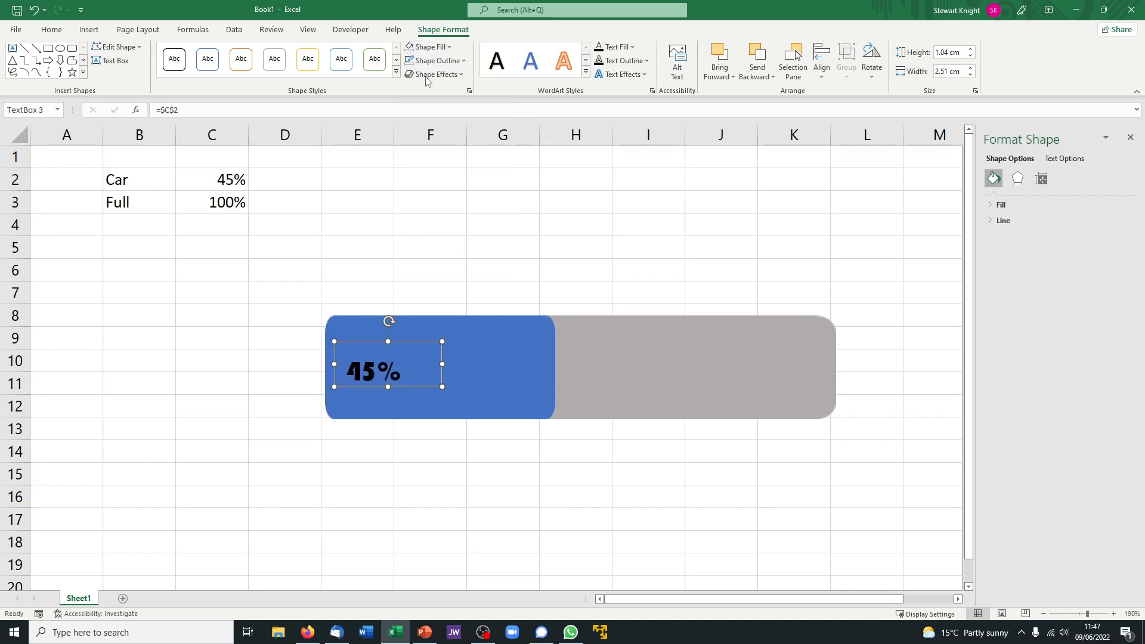
pyautogui.click(436, 60)
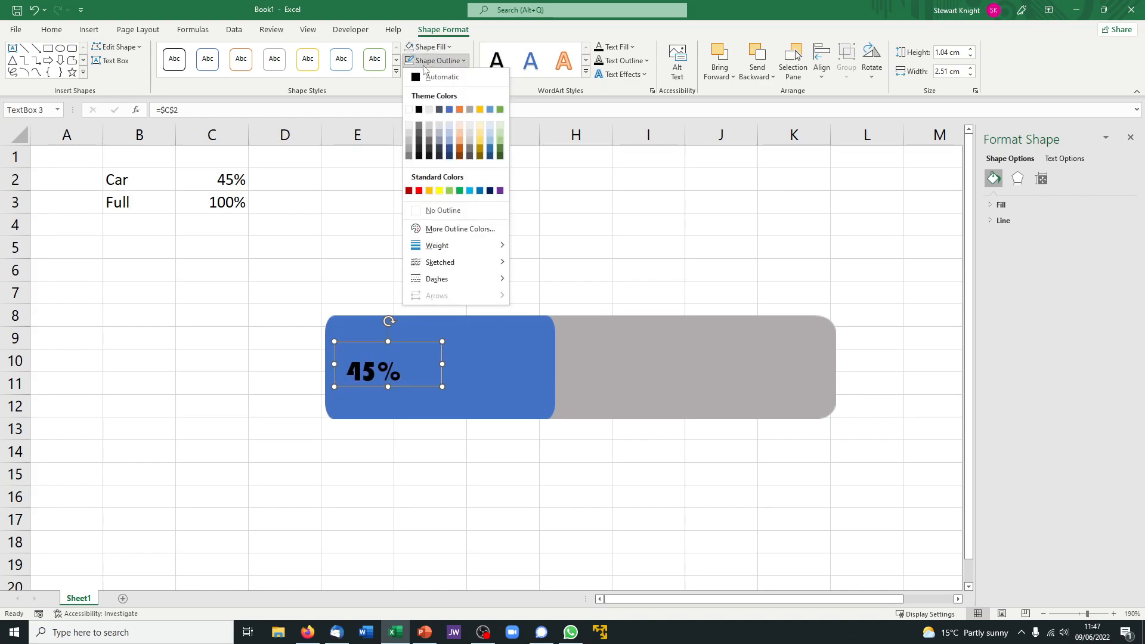
pyautogui.click(409, 213)
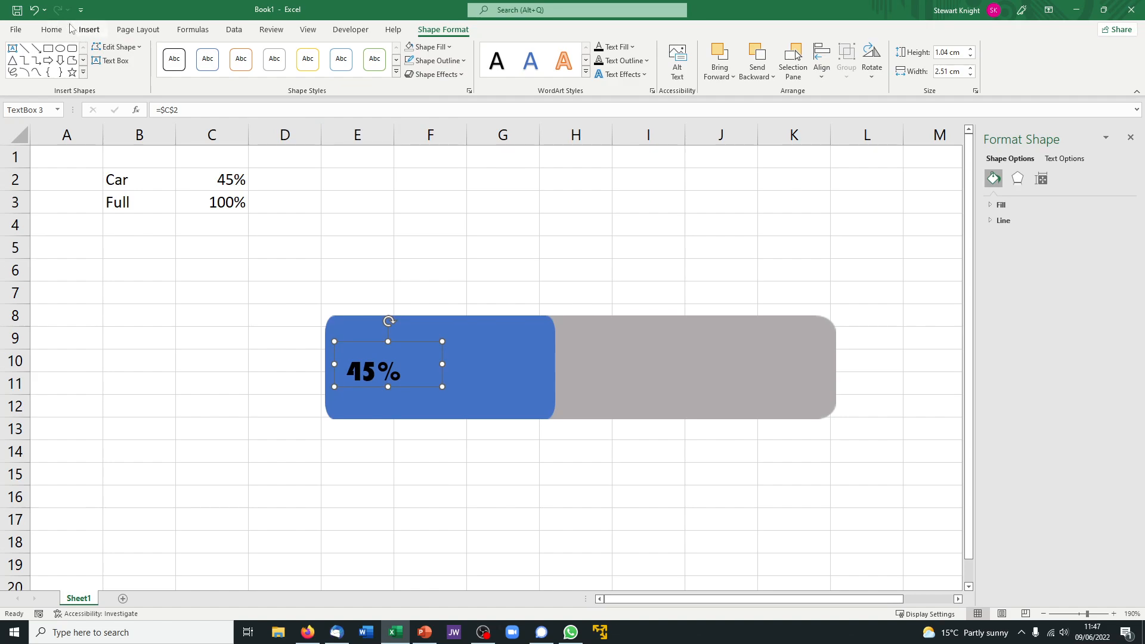
# Change the font colour of the percentage text box to white
pyautogui.click(51, 32)
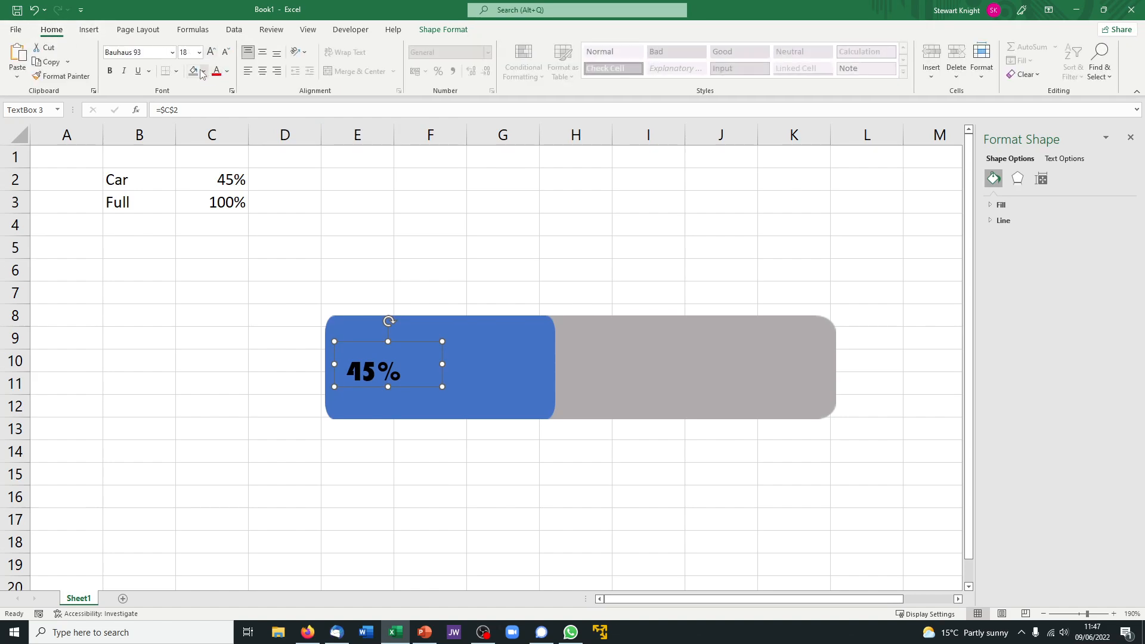
pyautogui.click(228, 72)
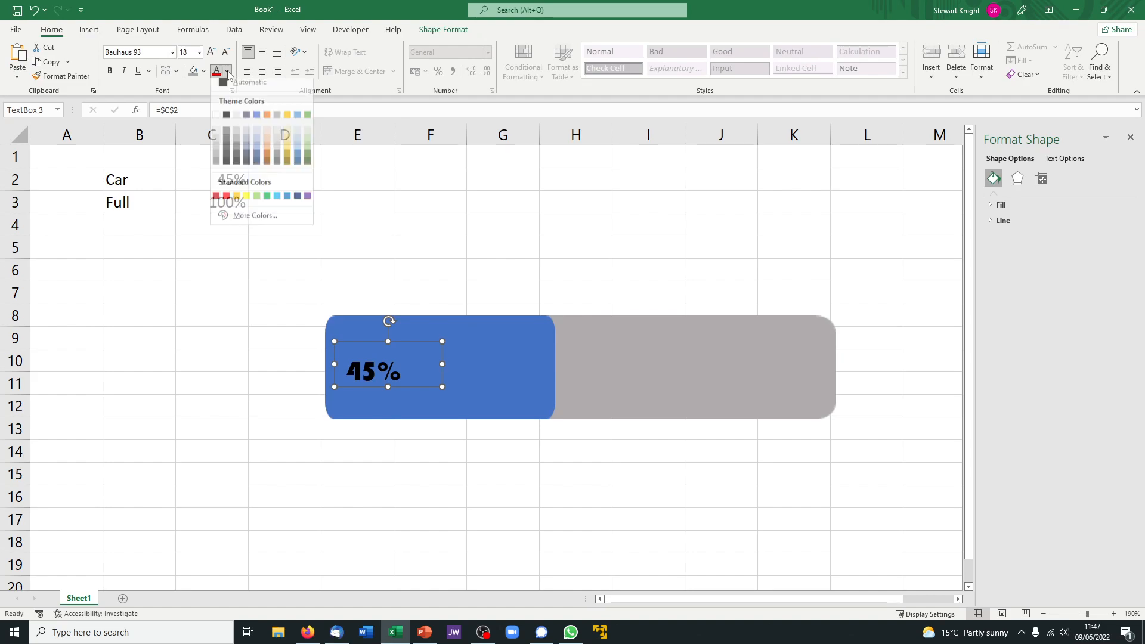
pyautogui.click(216, 115)
pyautogui.click(212, 289)
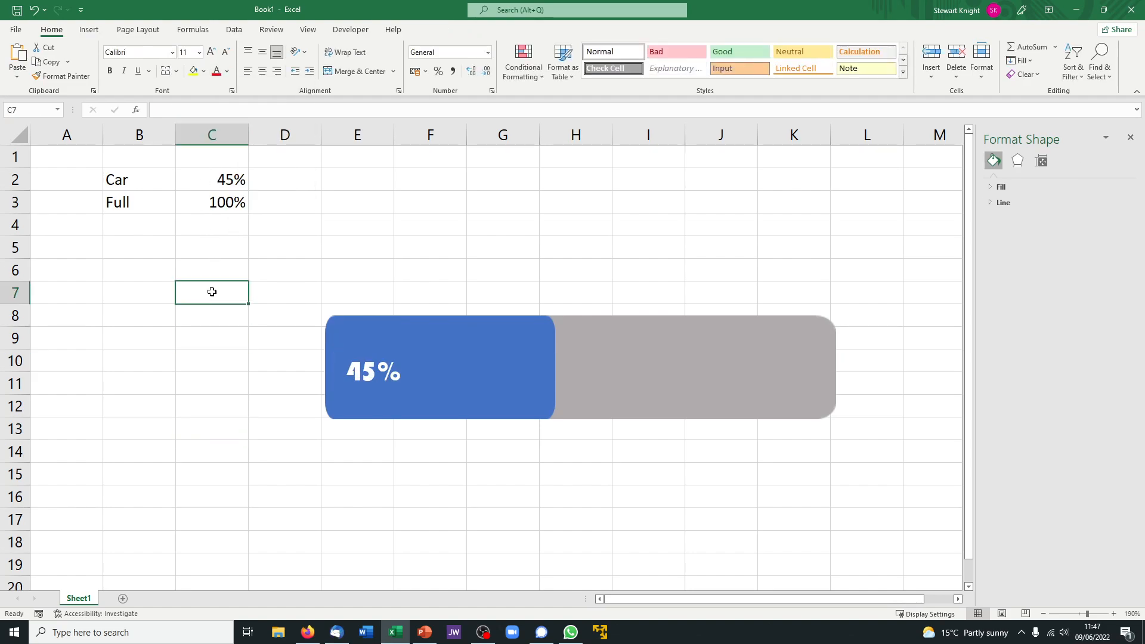
# Shift the percentage text box slightly closer to the blue bar's left end
pyautogui.click(373, 366)
pyautogui.moveTo(404, 341); pyautogui.dragTo(389, 340)
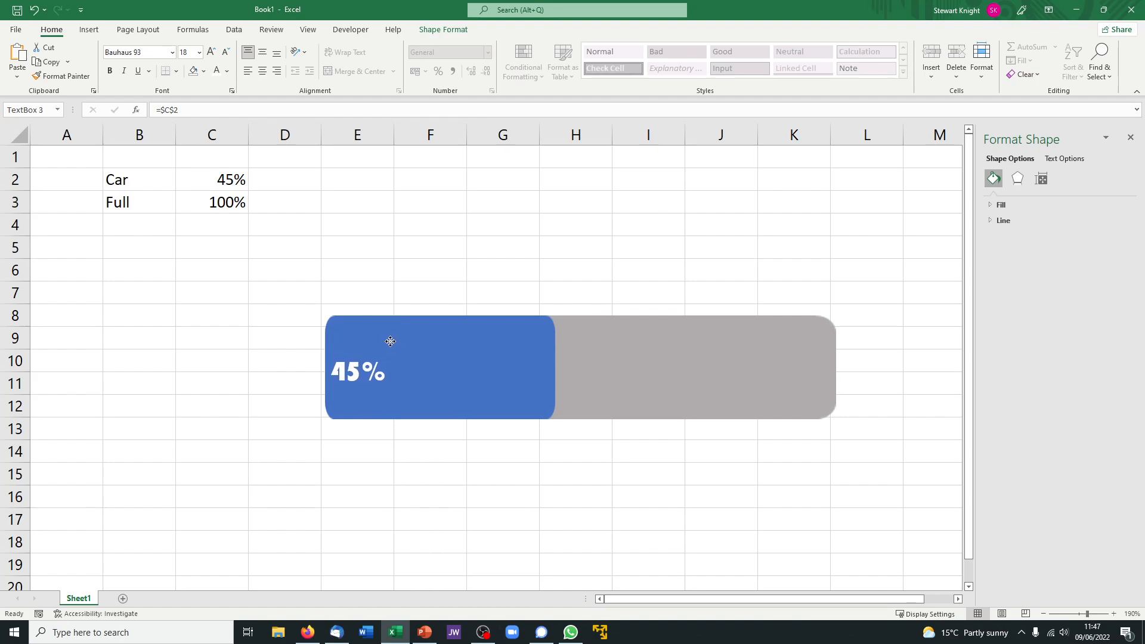
pyautogui.click(233, 369)
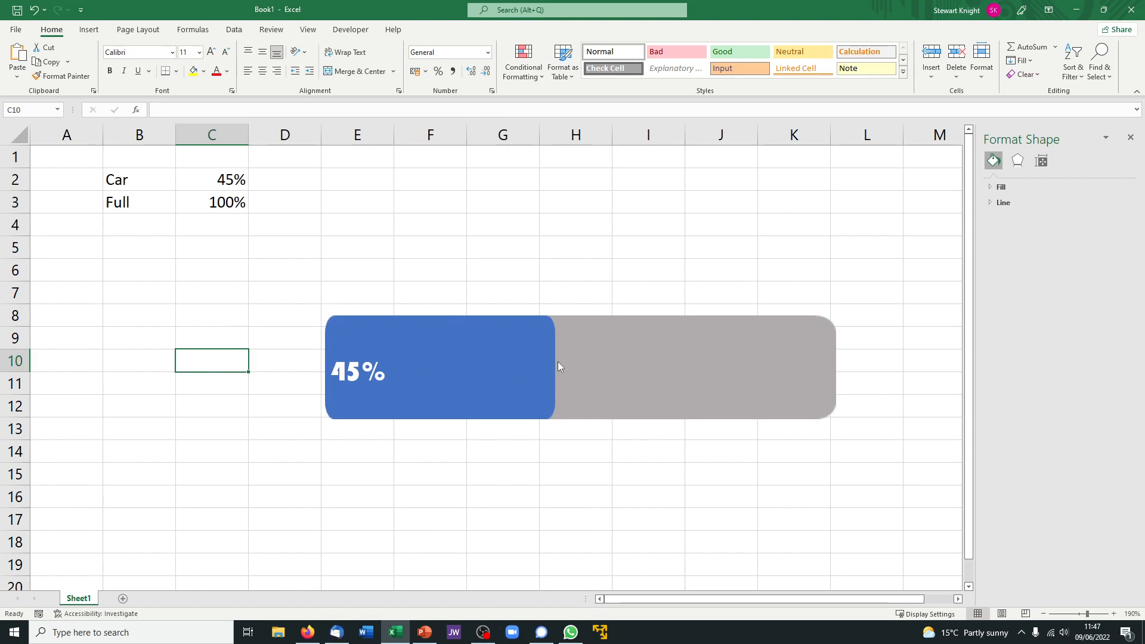
pyautogui.moveTo(555, 374)
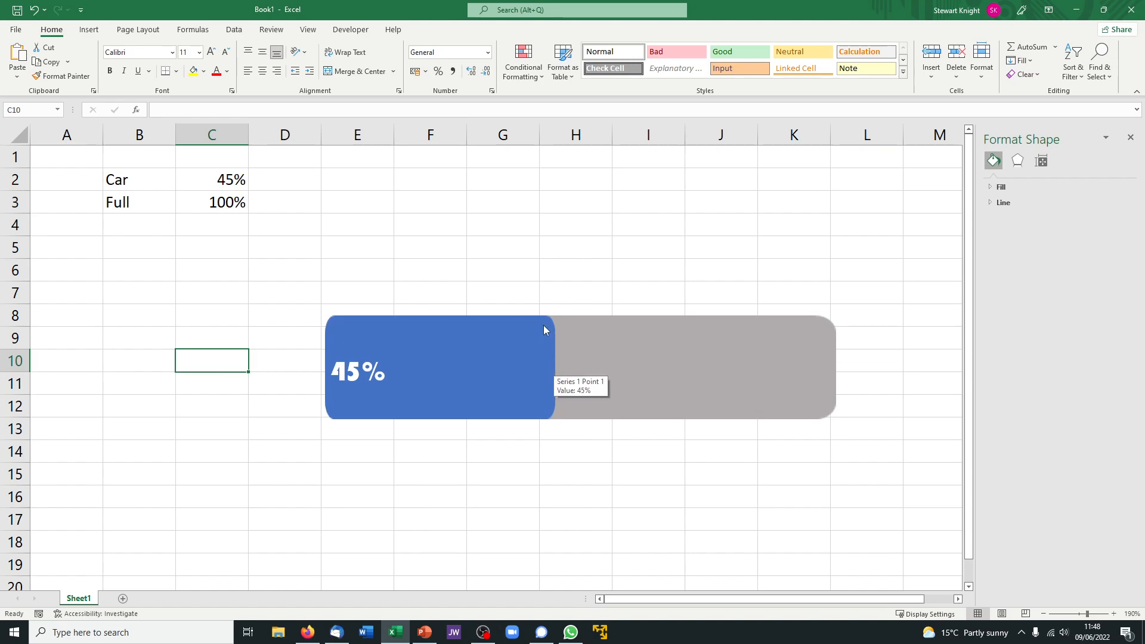
# Enter the heading Car in cell D1 and the formula =C2 in cell D2
pyautogui.click(274, 155)
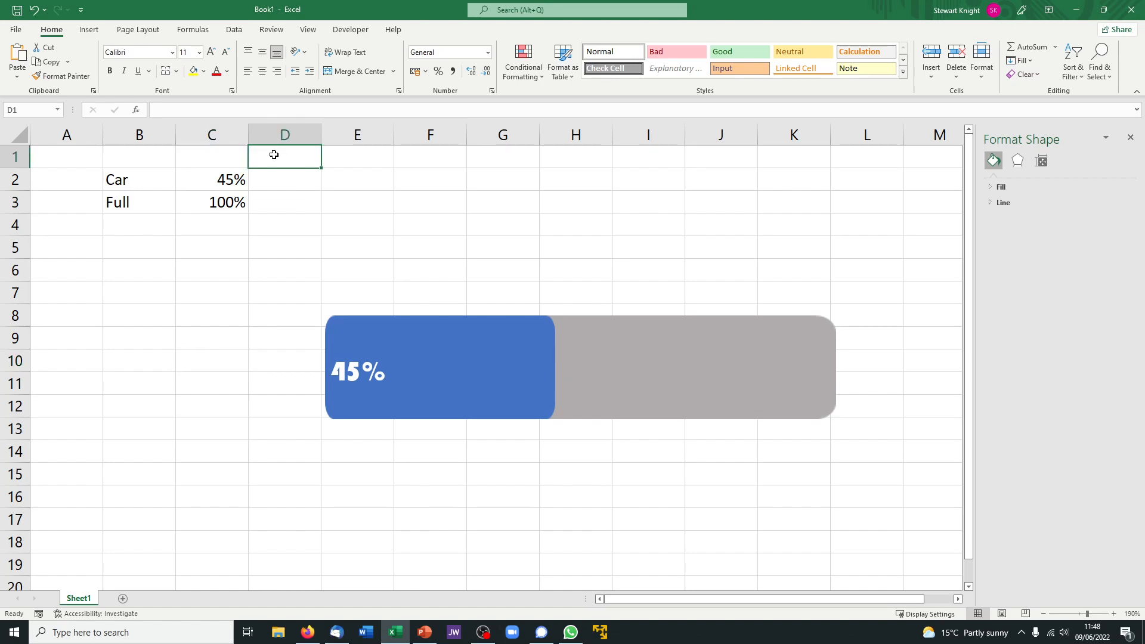
pyautogui.write('Ico')
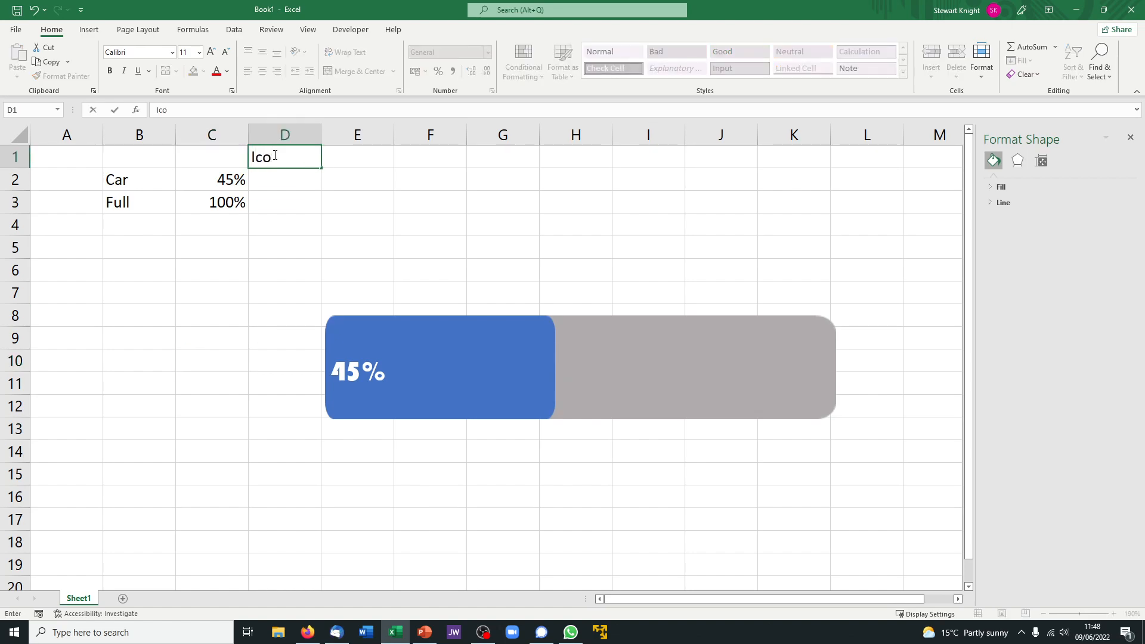
pyautogui.press('BackSpace')
pyautogui.press('BackSpace')
pyautogui.press('BackSpace')
pyautogui.write('Car')
pyautogui.press('Return')
pyautogui.write('=')
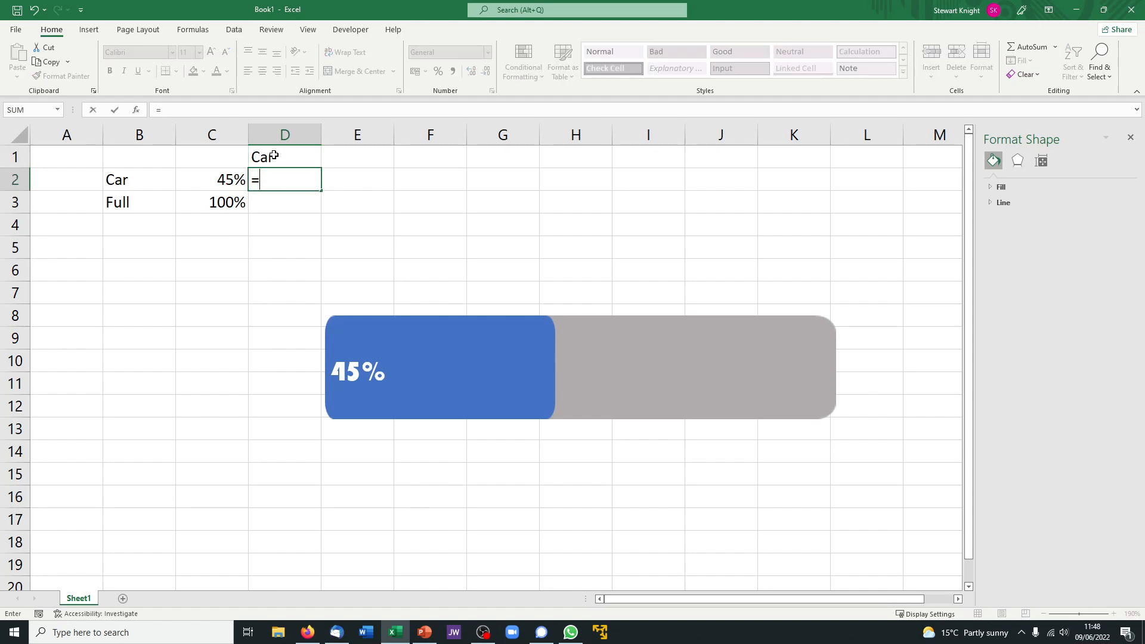
pyautogui.click(224, 177)
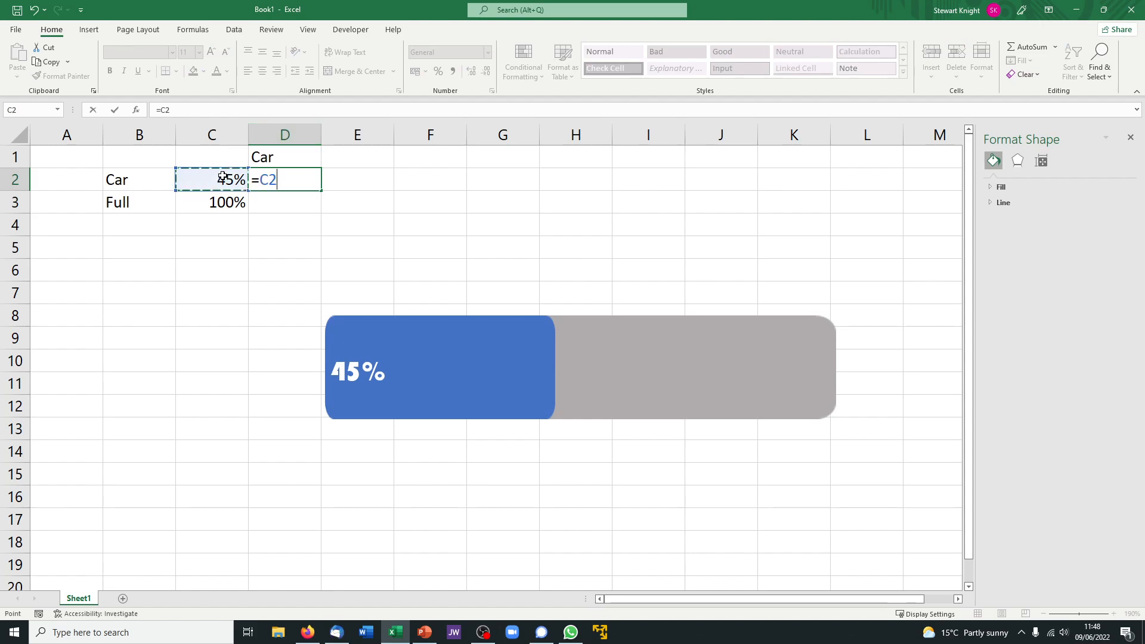
pyautogui.press('Return')
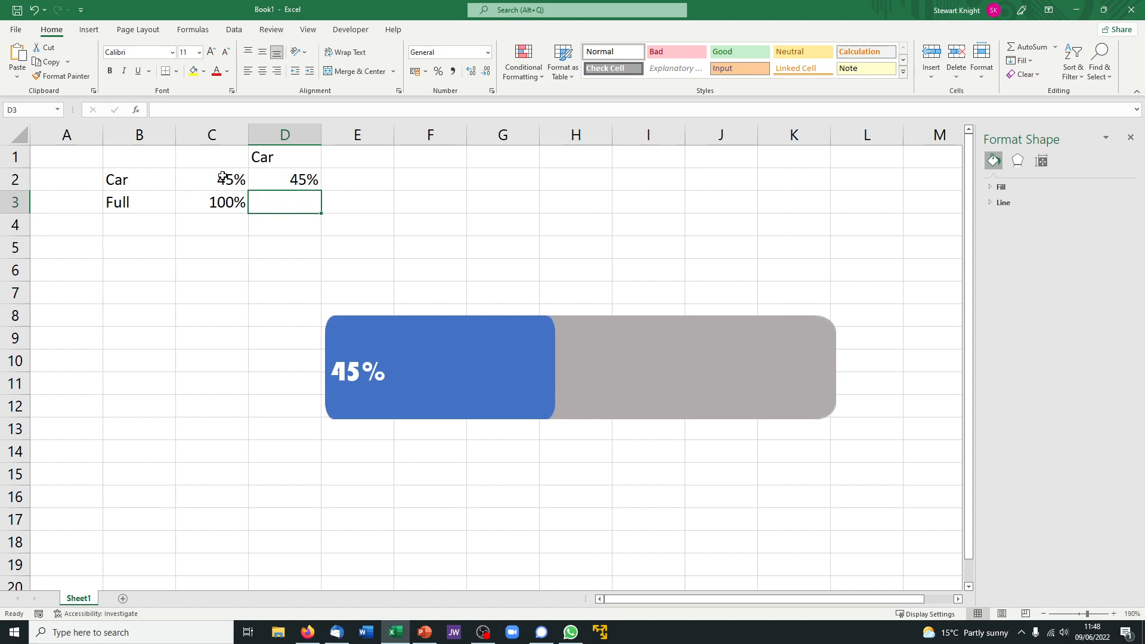
# Add a data series to the chart with its name from cell D1 and its values from cell D2
pyautogui.rightClick(583, 367)
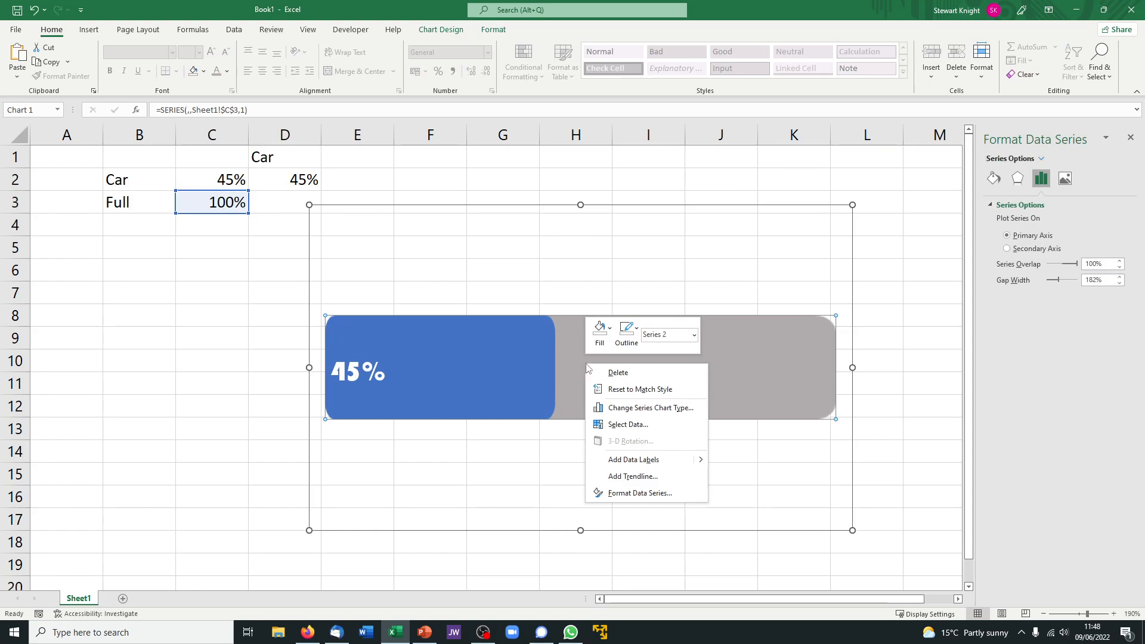
pyautogui.click(644, 423)
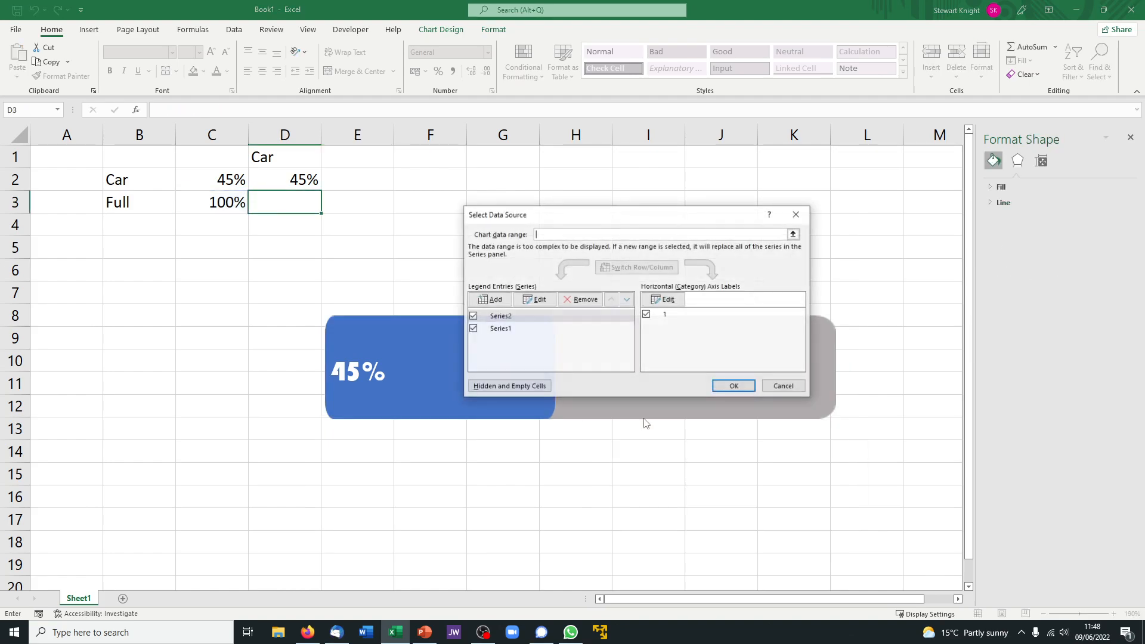
pyautogui.click(490, 299)
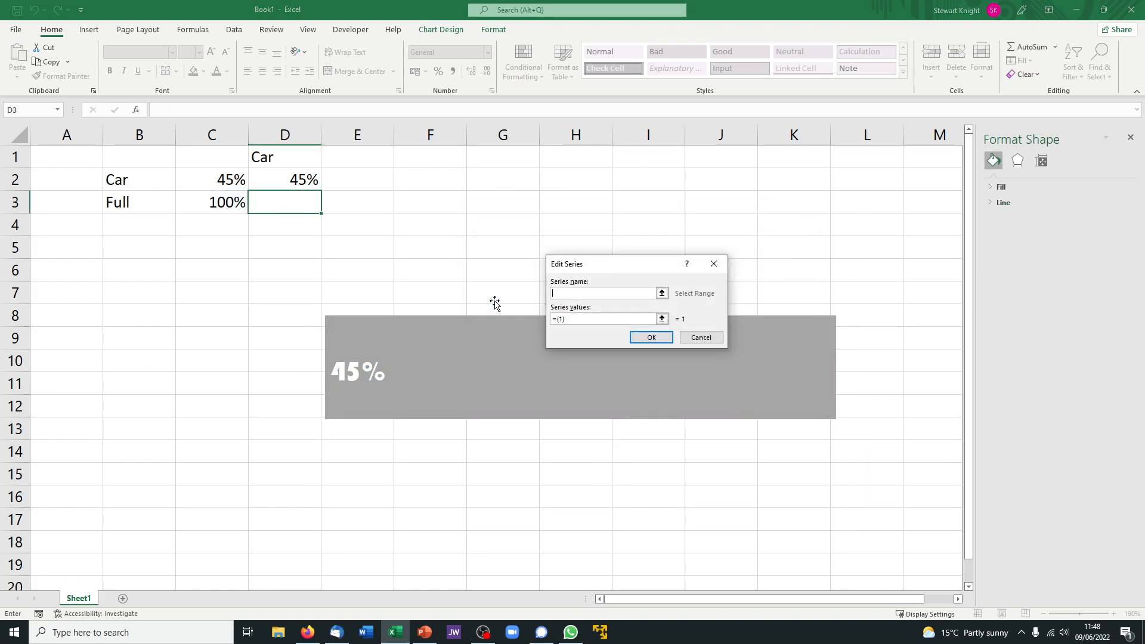
pyautogui.click(282, 157)
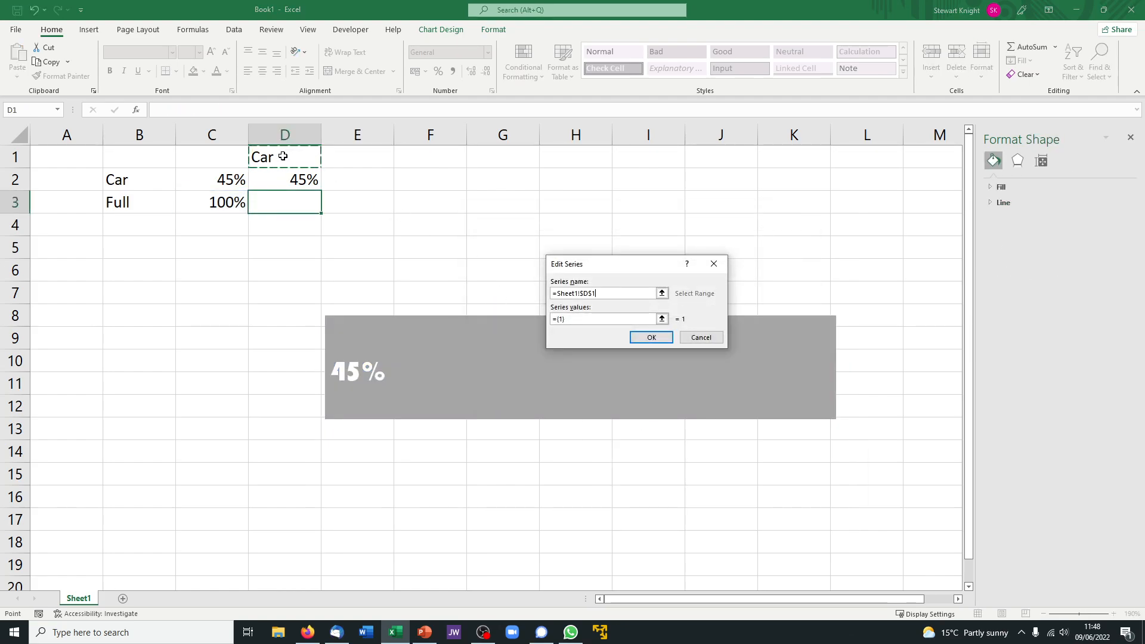
pyautogui.click(583, 319)
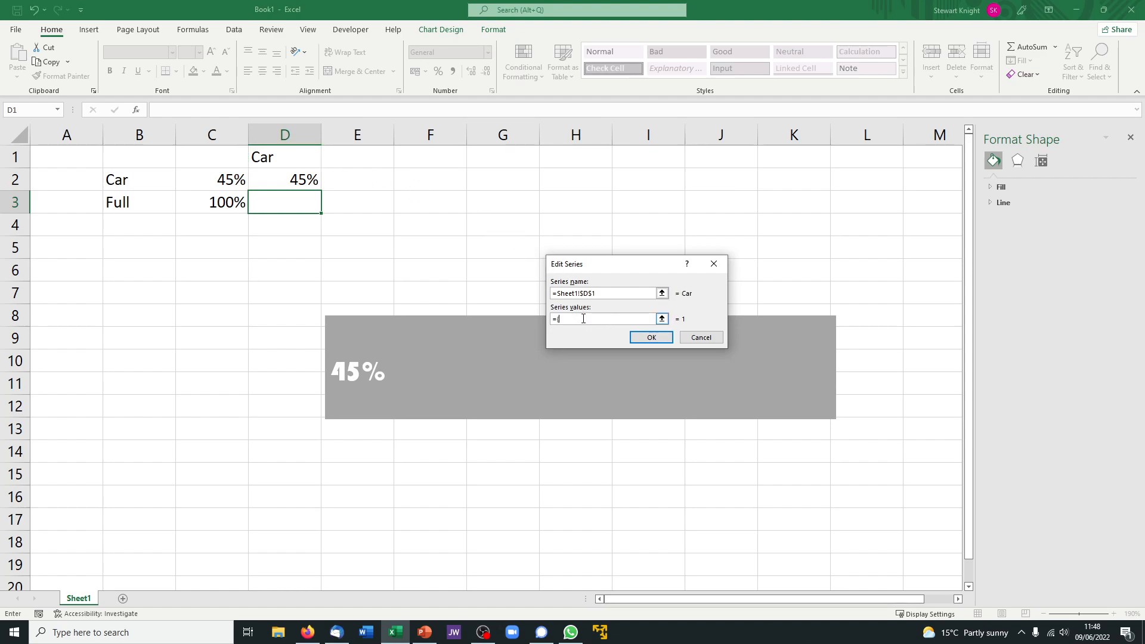
pyautogui.click(281, 181)
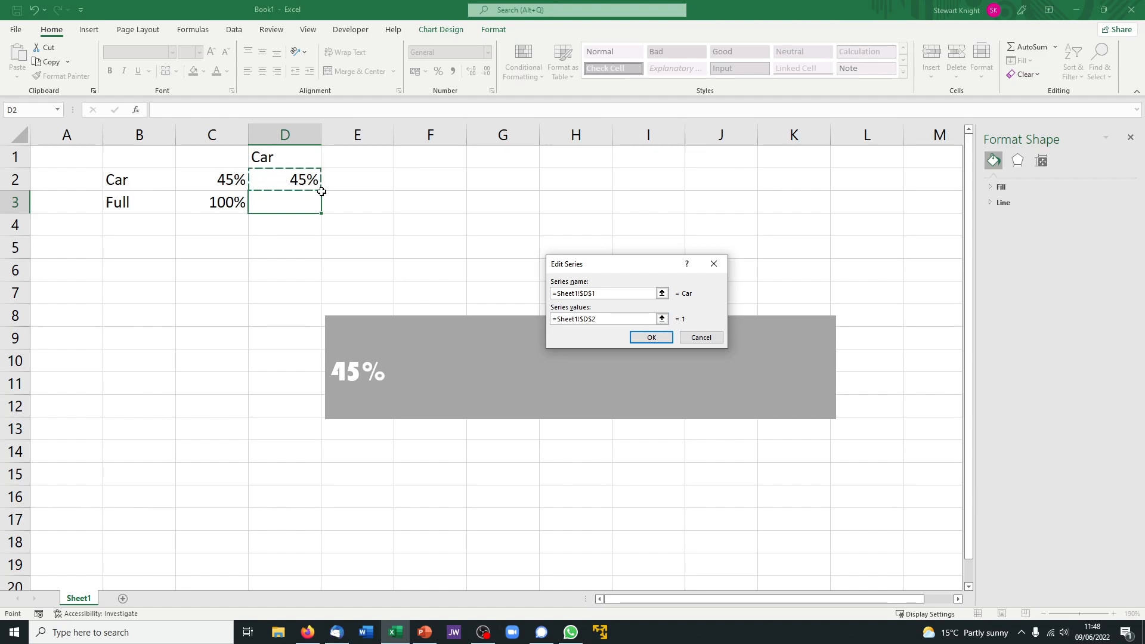
pyautogui.click(652, 338)
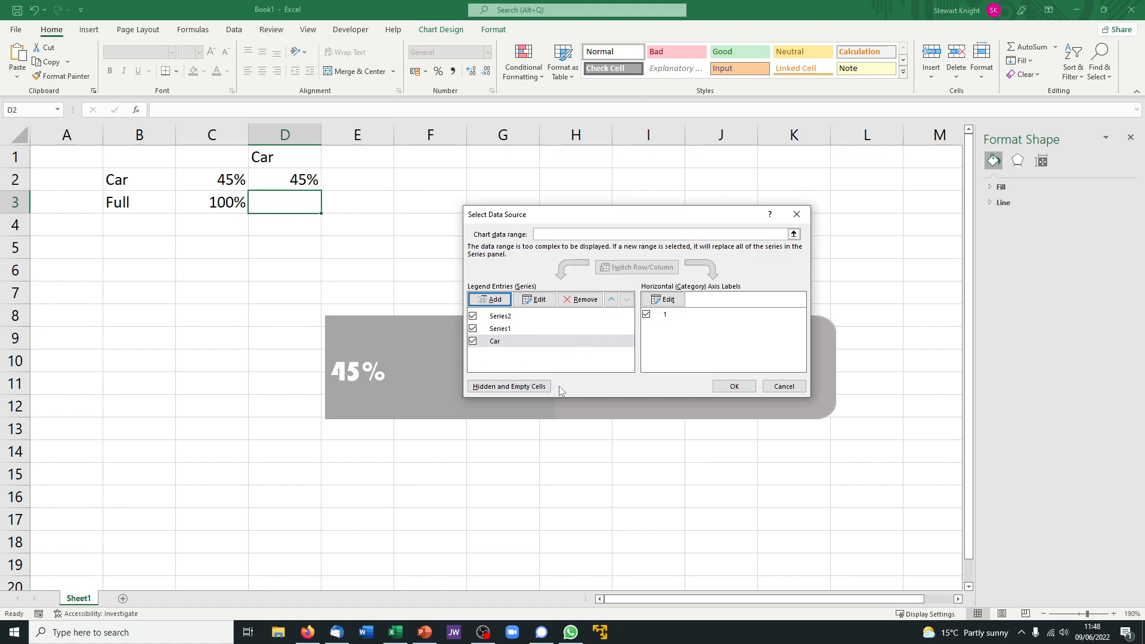
pyautogui.click(738, 390)
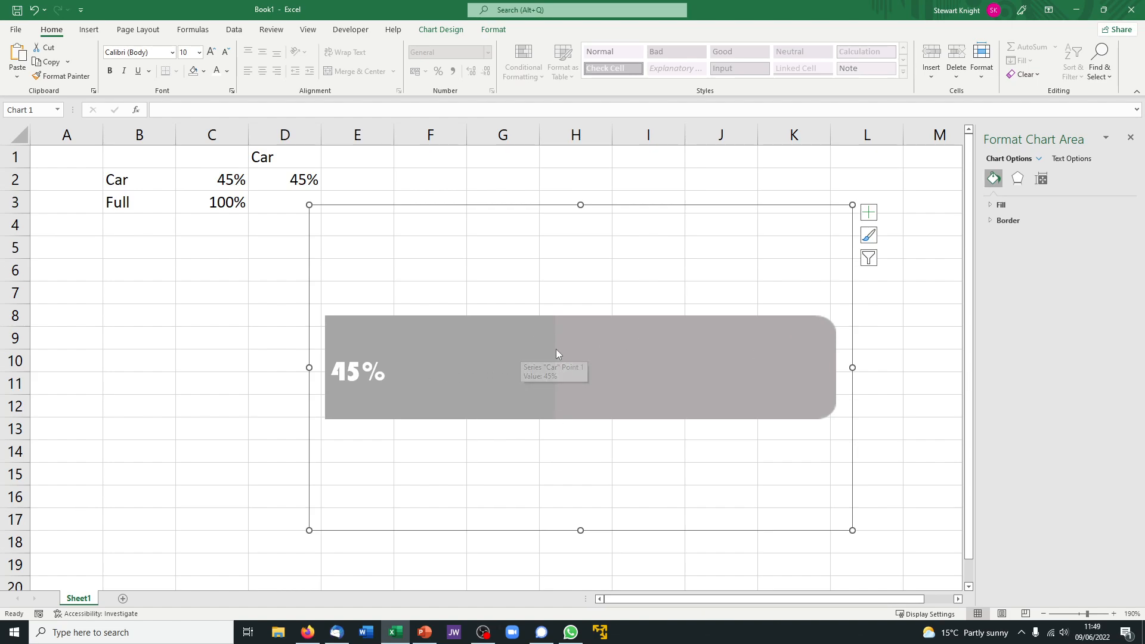
# Change the chart type of the Car series to Scatter, keeping the other two series as clustered bars
pyautogui.rightClick(510, 356)
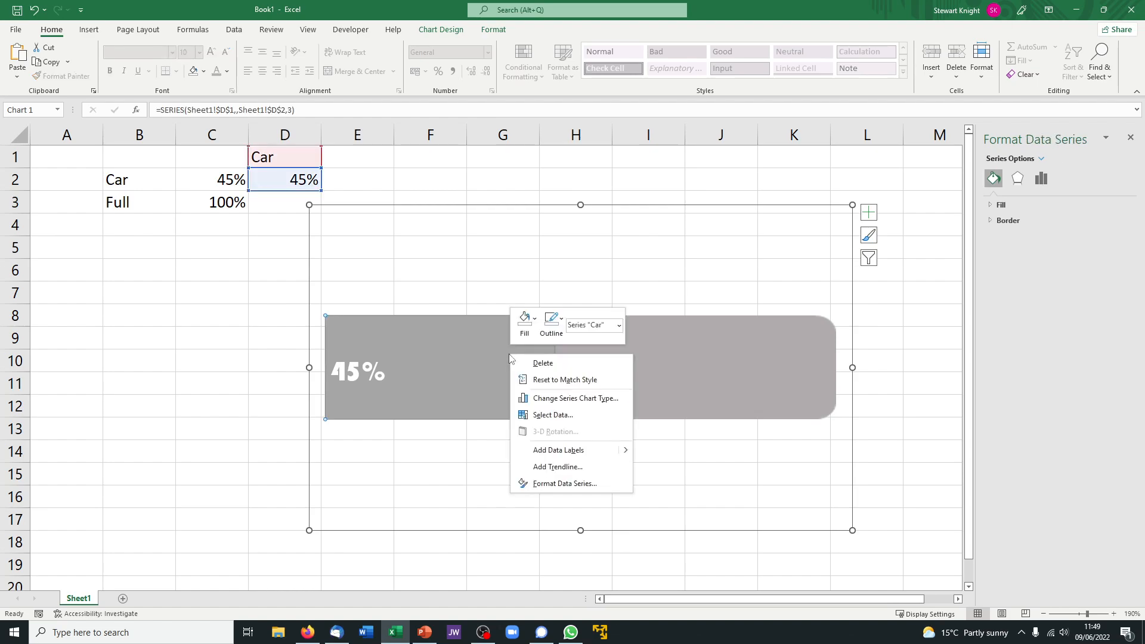
pyautogui.click(584, 404)
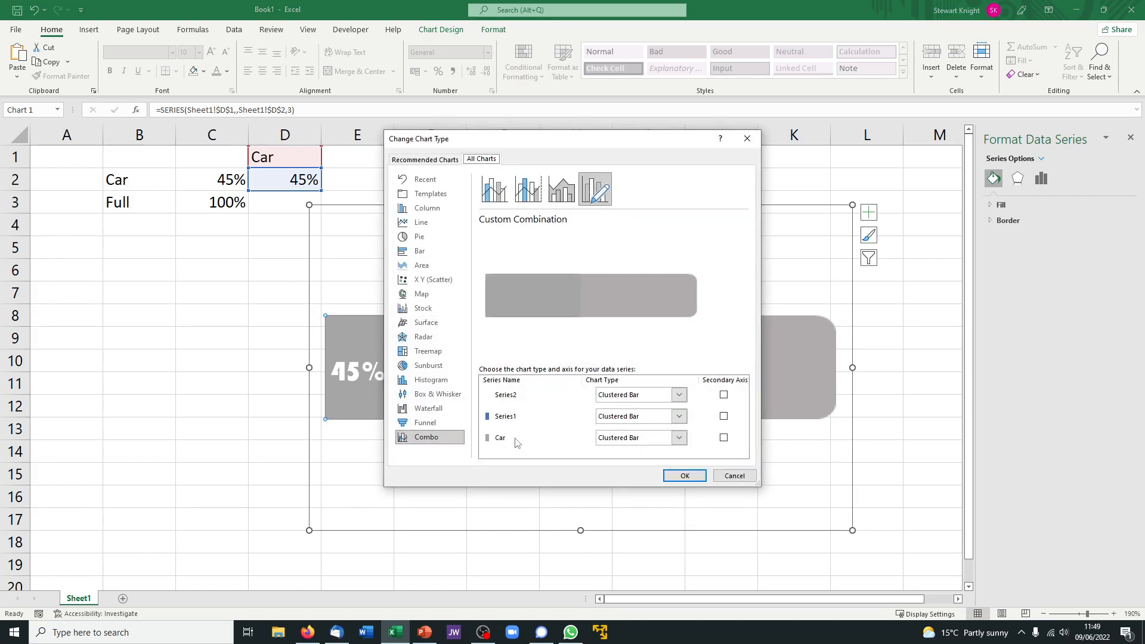
pyautogui.click(681, 442)
pyautogui.scroll(-5, 736, 334)
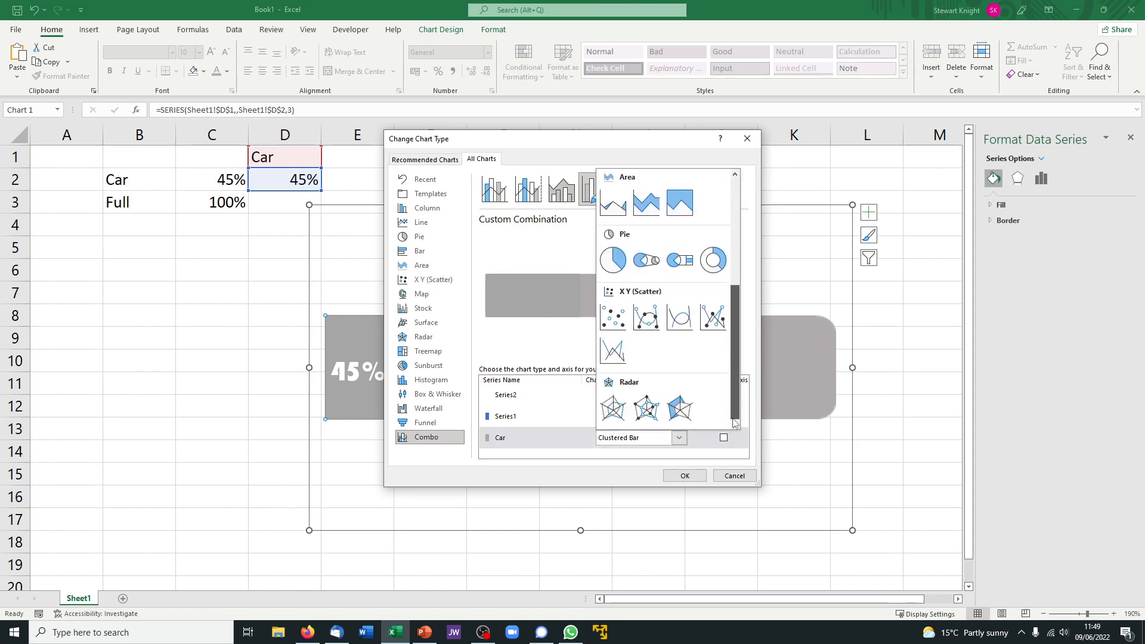
pyautogui.click(613, 319)
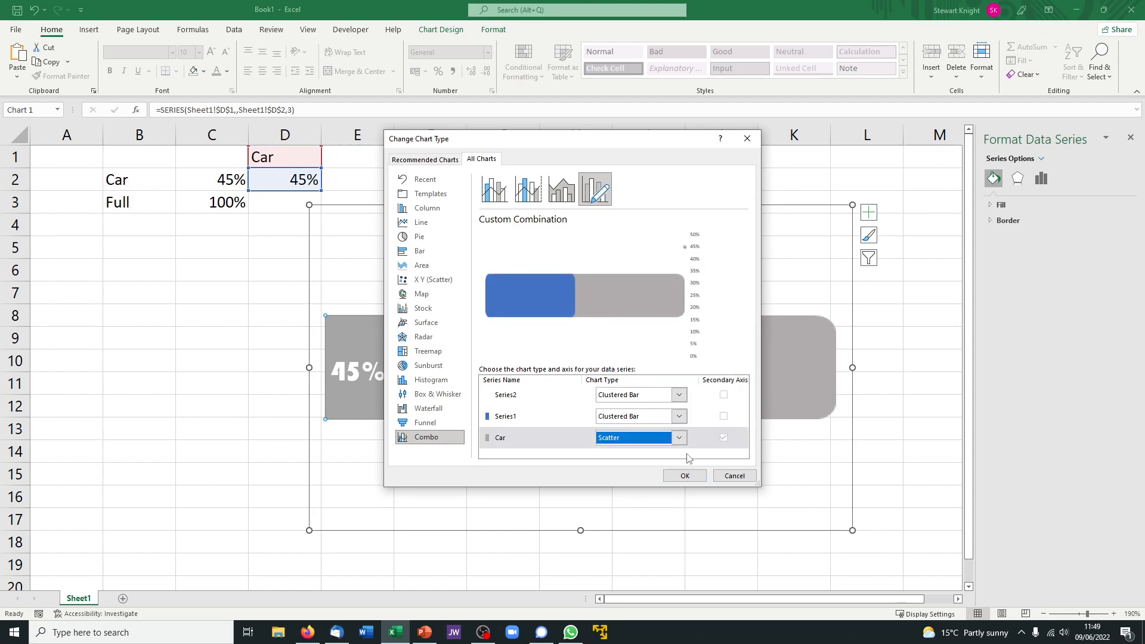
pyautogui.click(685, 475)
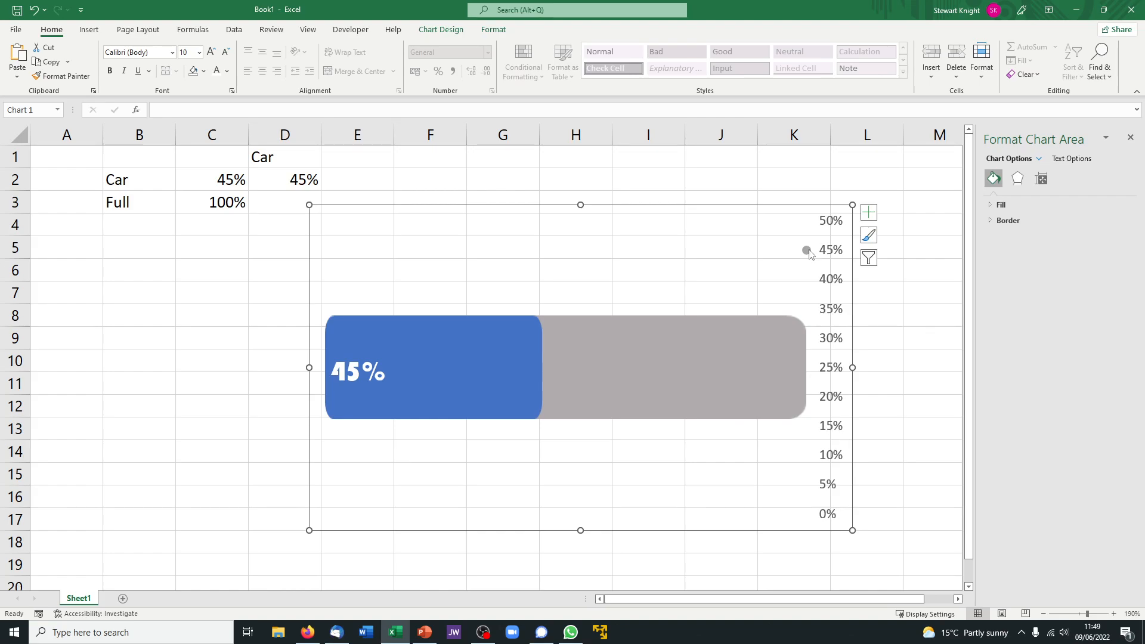
# Set the vertical percentage axis's maximum bound to 1.0 and hide the chart's axes
pyautogui.click(831, 228)
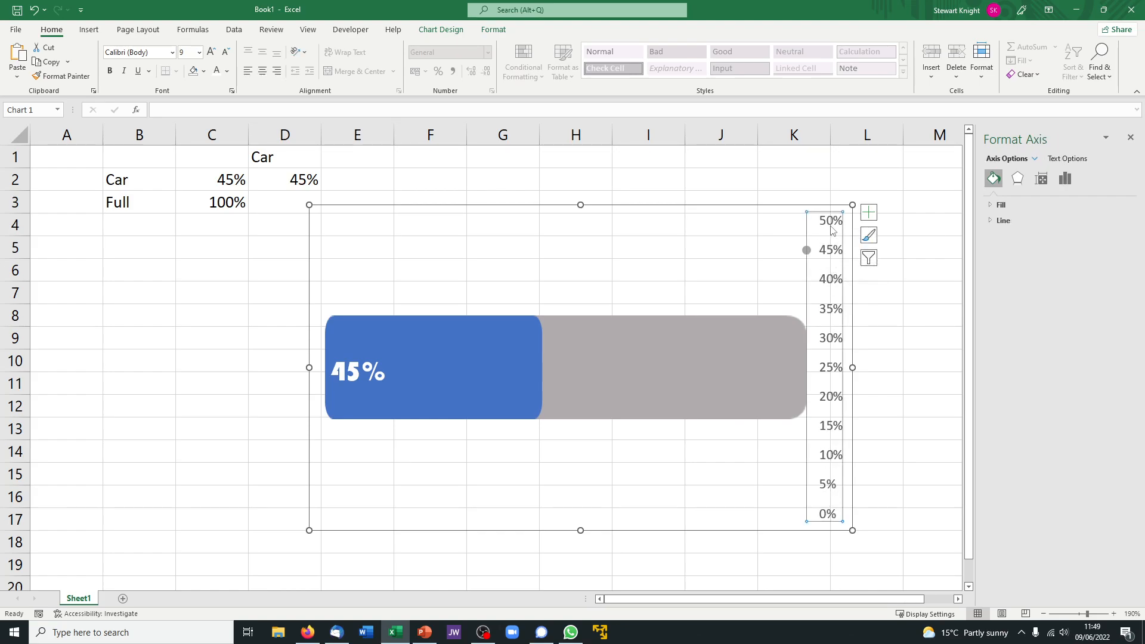
pyautogui.click(1066, 179)
pyautogui.click(990, 205)
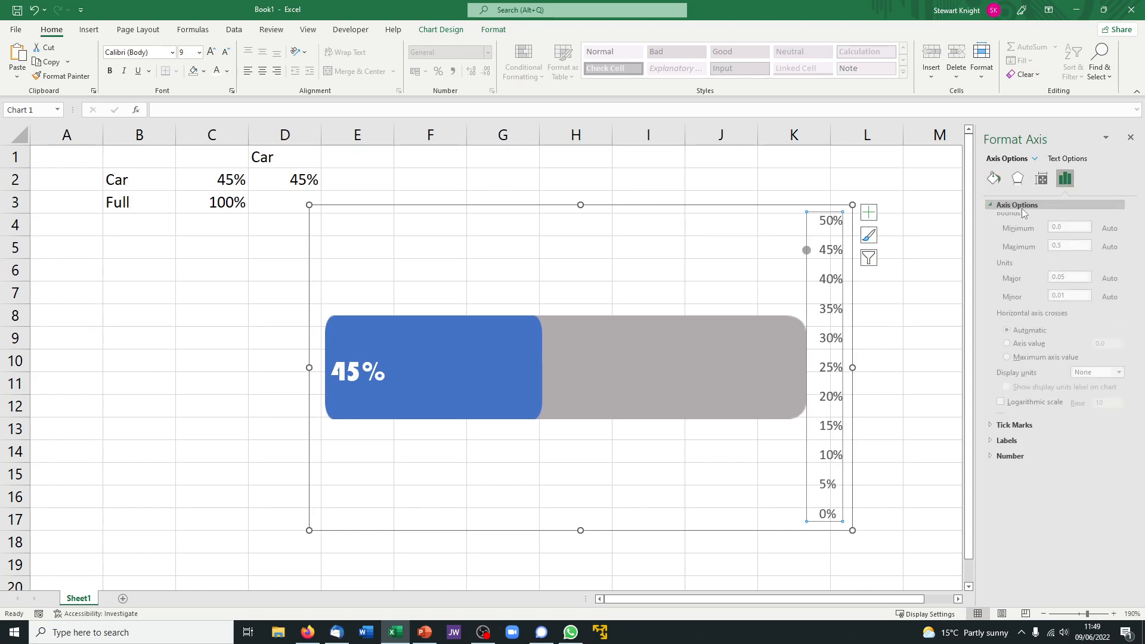
pyautogui.click(1071, 250)
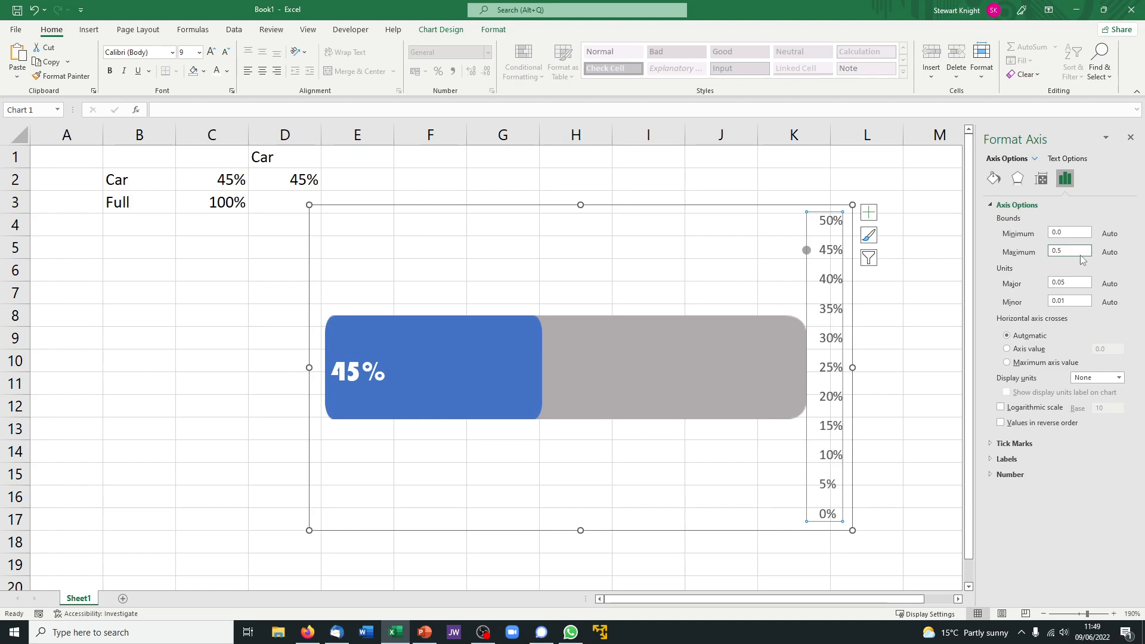
pyautogui.write('1')
pyautogui.press('Return')
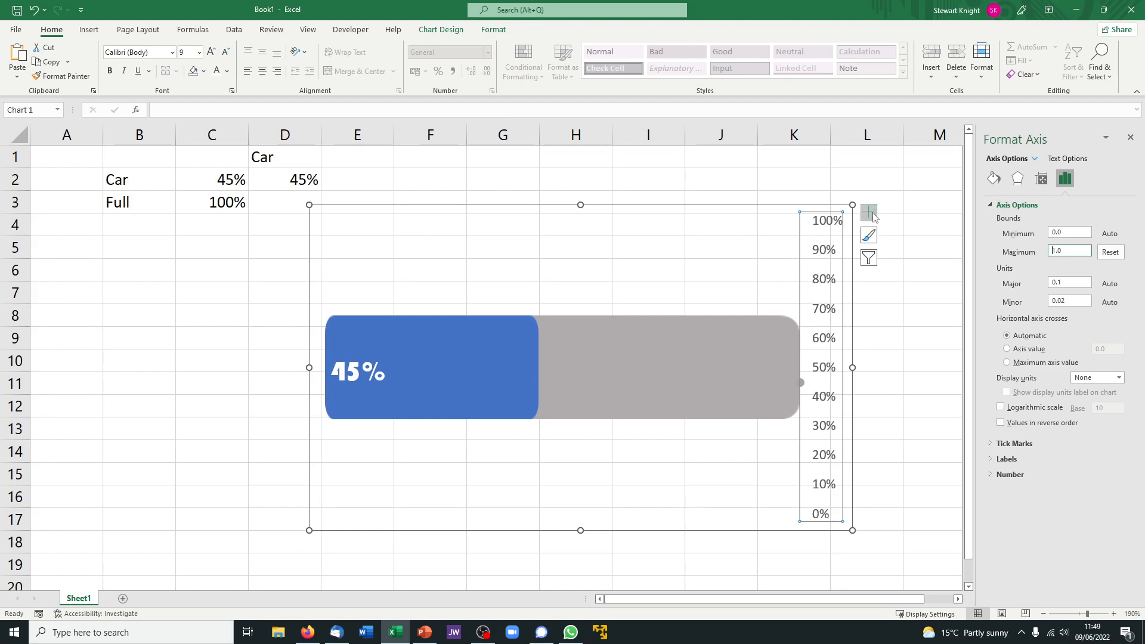
pyautogui.click(868, 216)
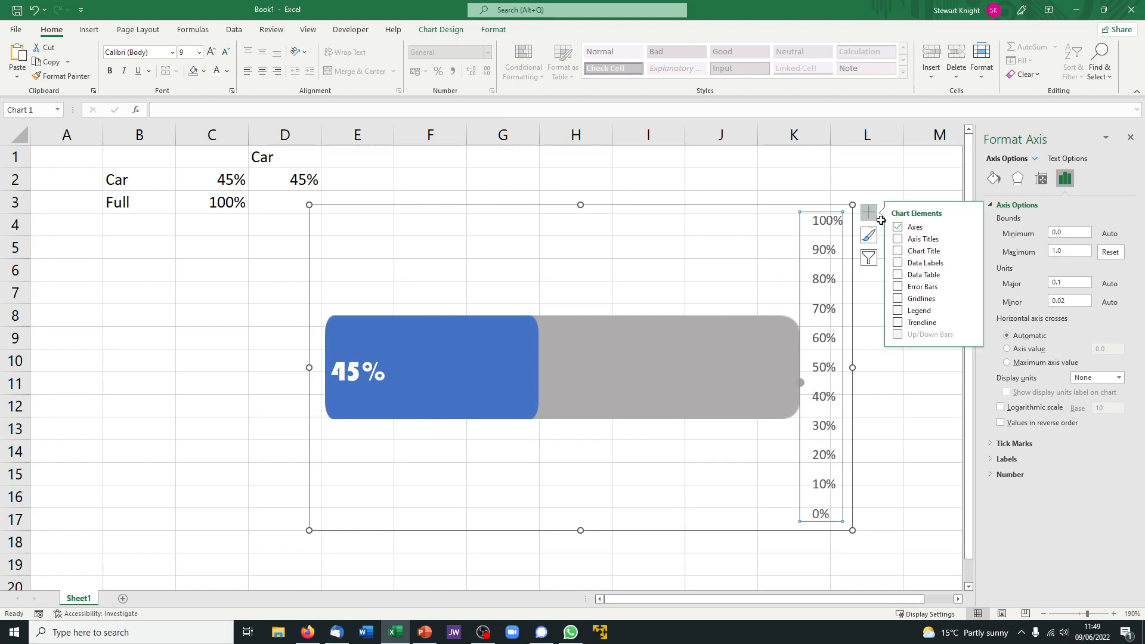
pyautogui.click(897, 228)
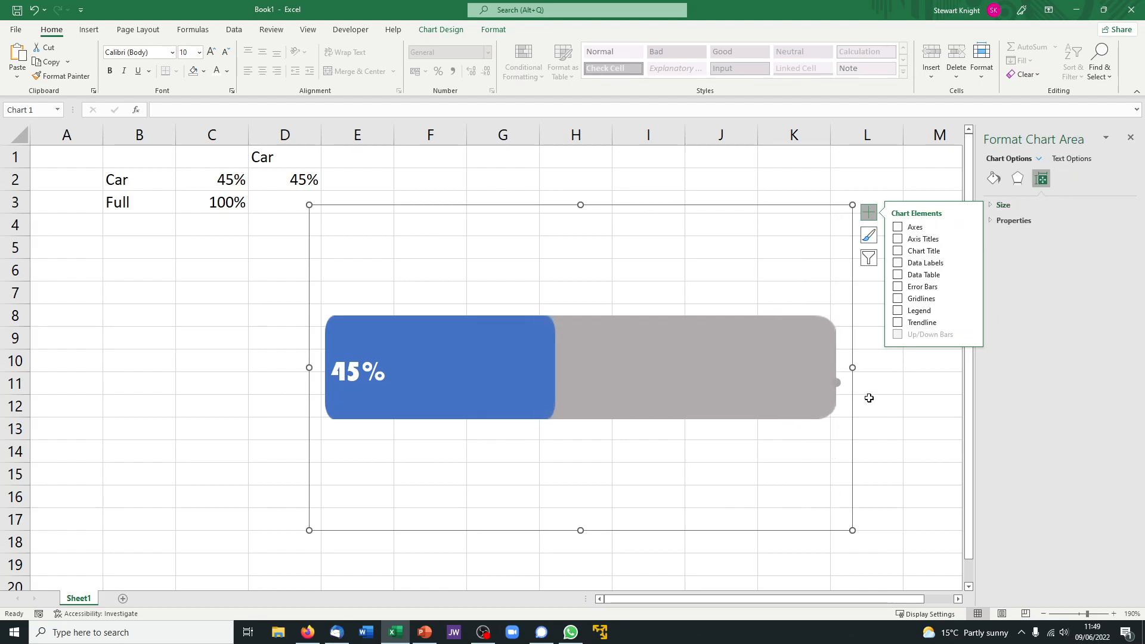
# Edit the Car series in the chart's data source so its X values reference cell D2
pyautogui.rightClick(699, 372)
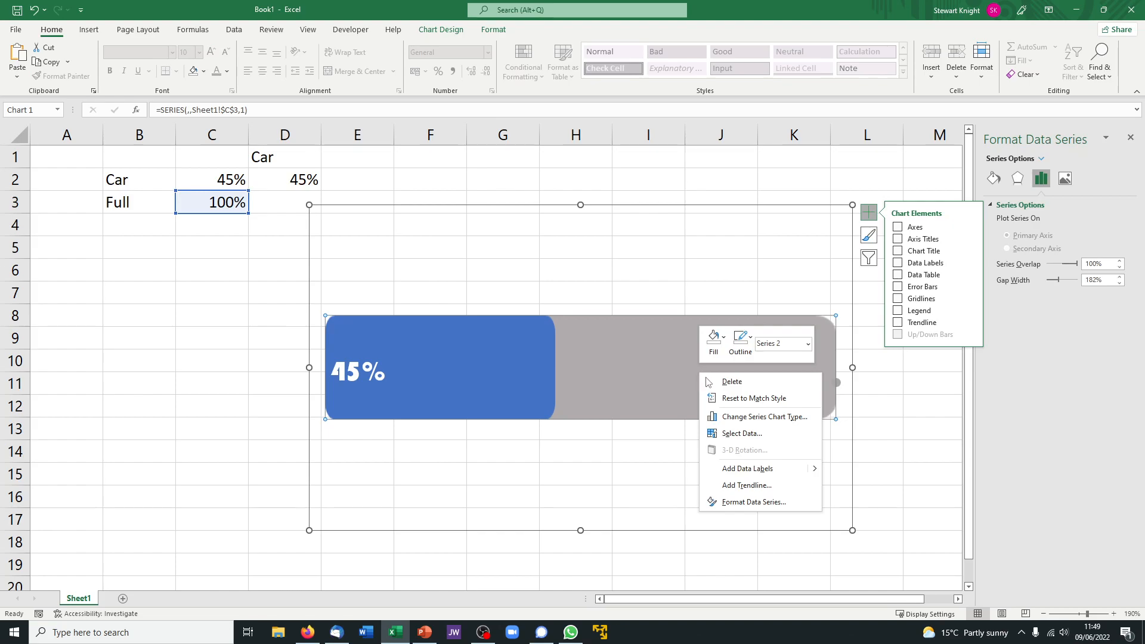
pyautogui.click(738, 433)
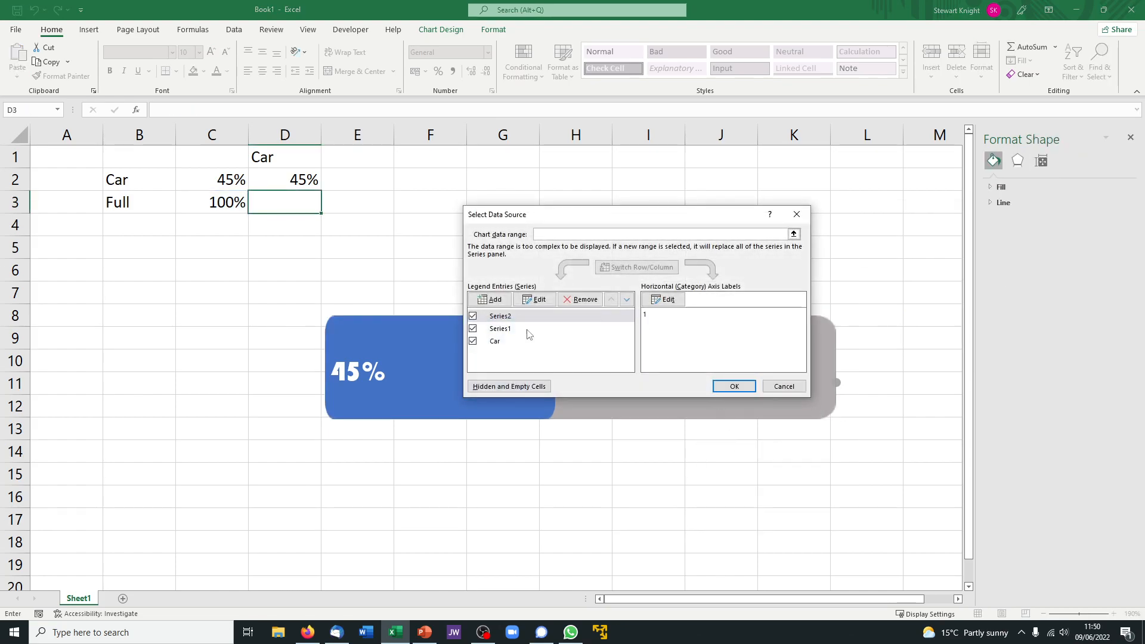
pyautogui.click(499, 342)
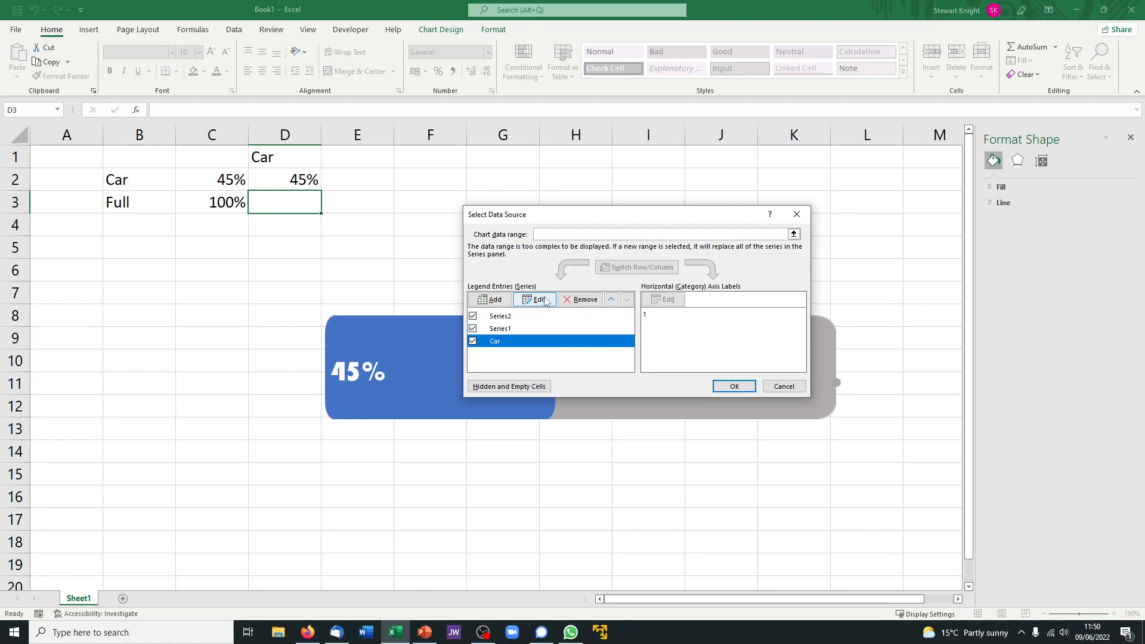
pyautogui.click(539, 299)
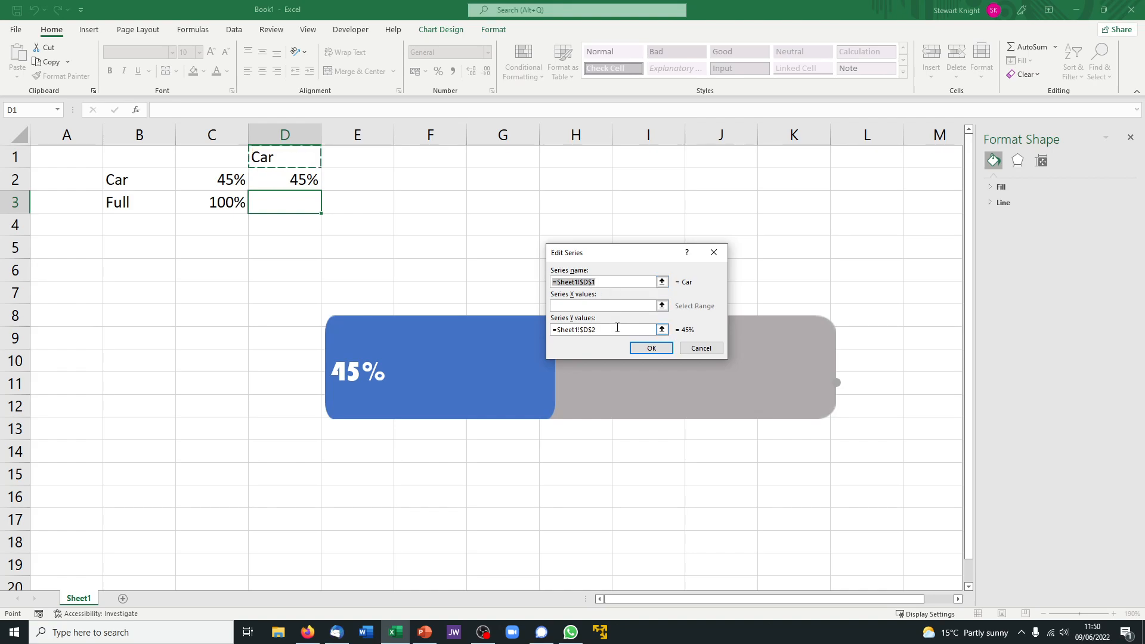
pyautogui.moveTo(600, 329); pyautogui.dragTo(552, 333)
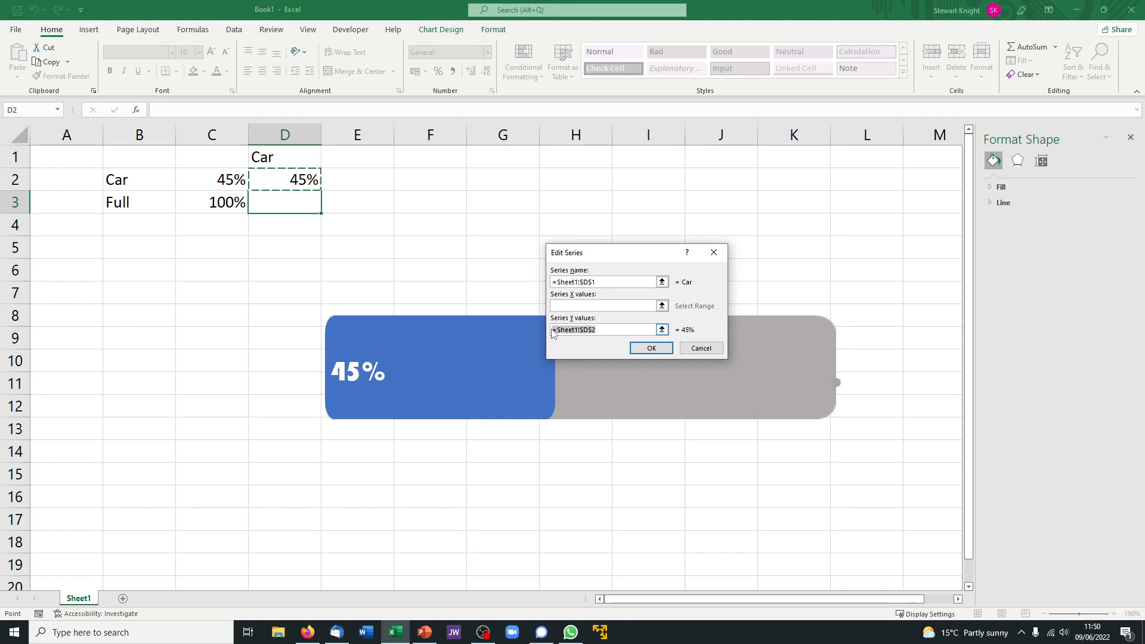
pyautogui.hotkey('ctrl', 'c')
pyautogui.click(598, 304)
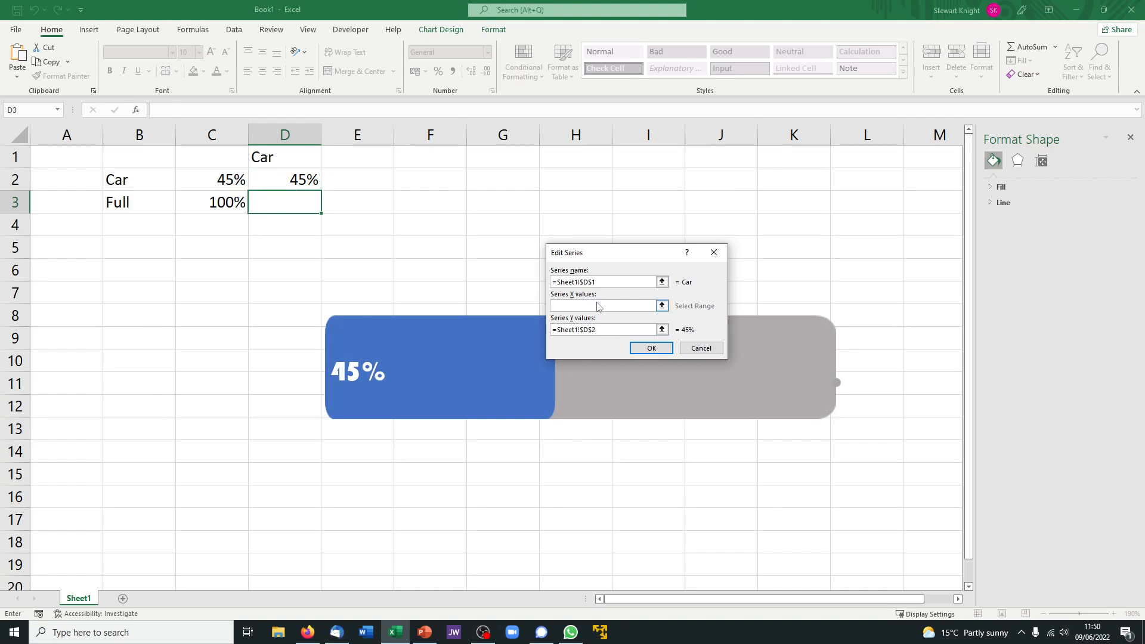
pyautogui.hotkey('ctrl', 'v')
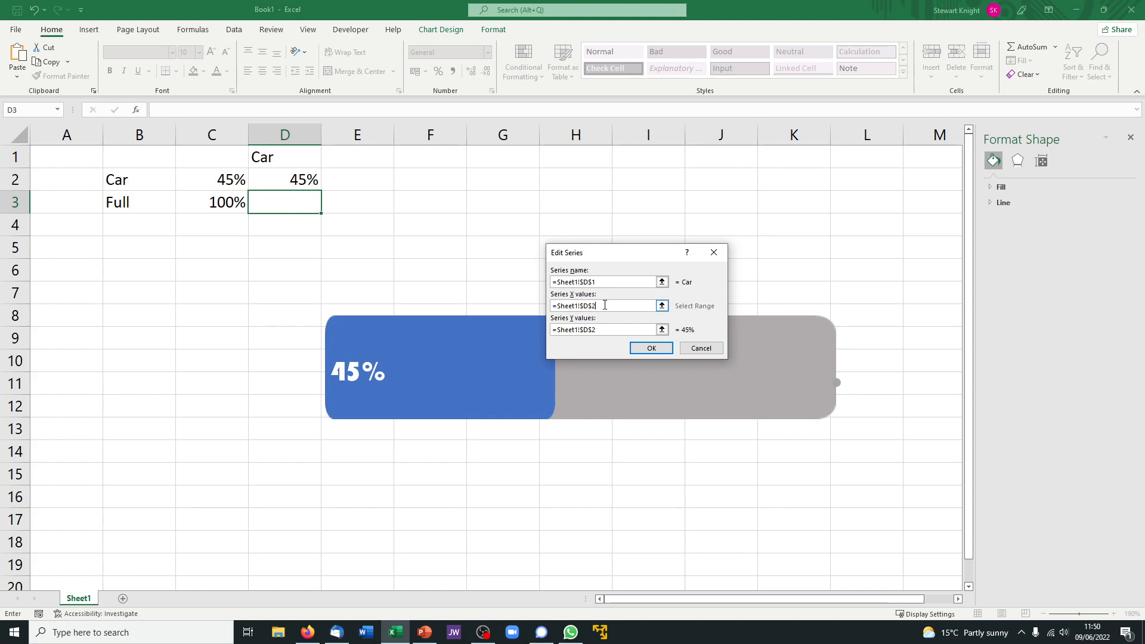
pyautogui.moveTo(600, 305); pyautogui.dragTo(523, 306)
pyautogui.press('BackSpace')
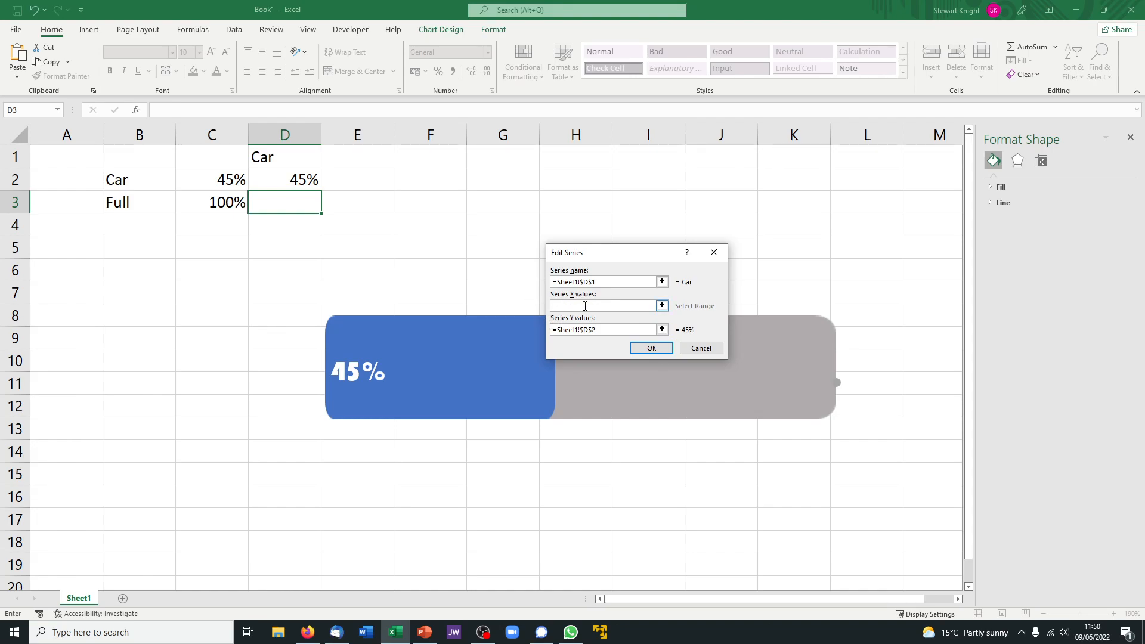
pyautogui.click(291, 179)
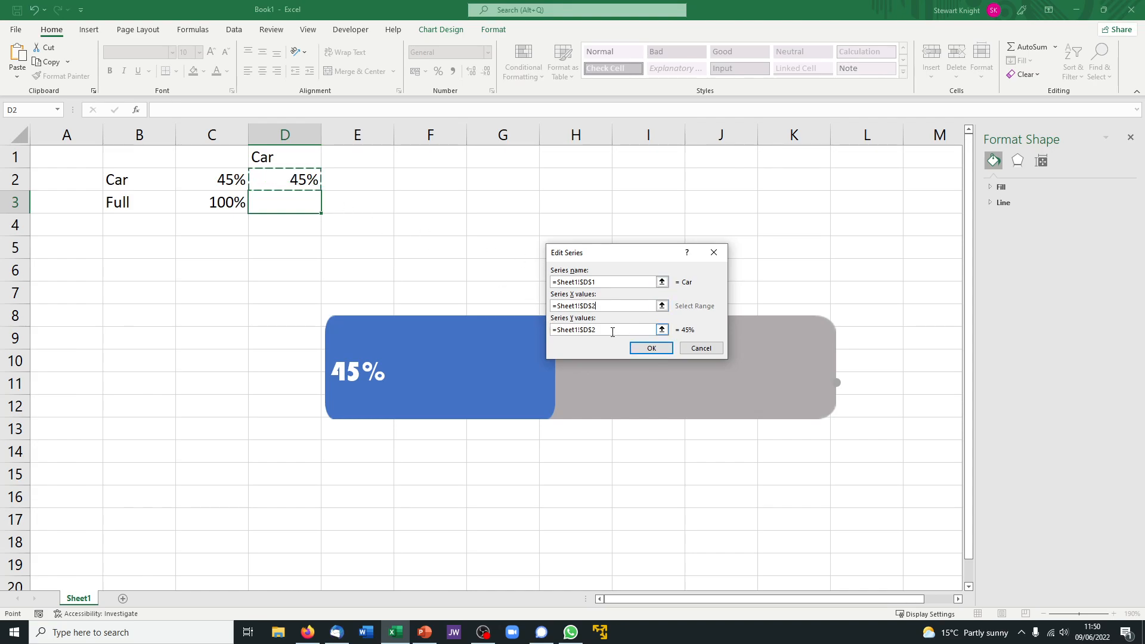
# Replace the Car series' Y values reference with the constant .5 and apply the data source changes
pyautogui.moveTo(608, 331); pyautogui.dragTo(553, 329)
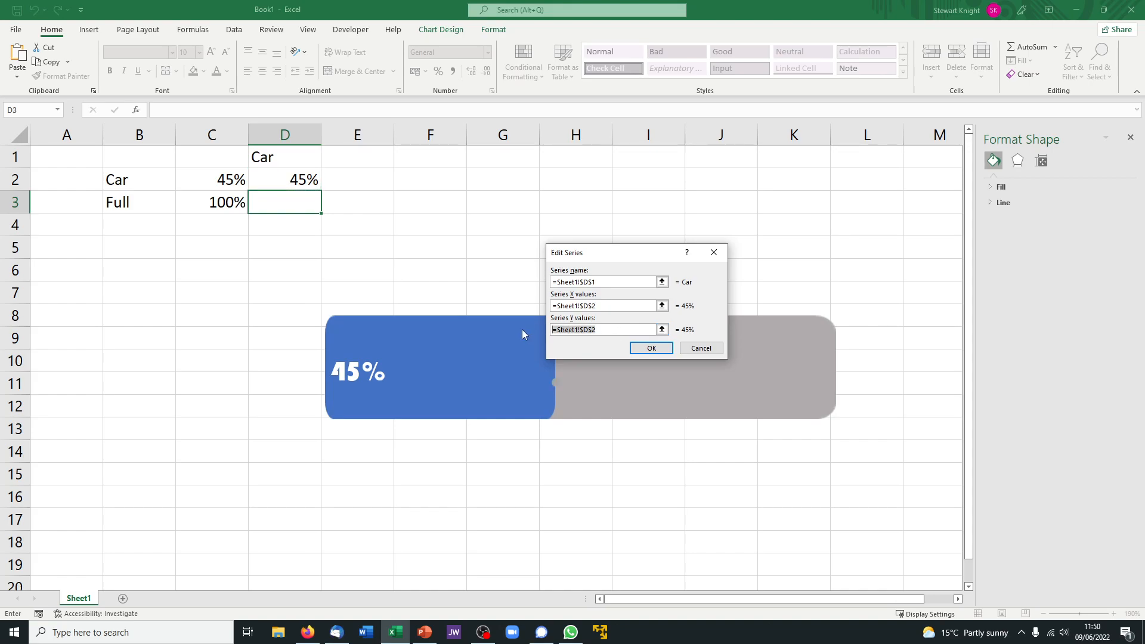
pyautogui.write('.5')
pyautogui.click(648, 351)
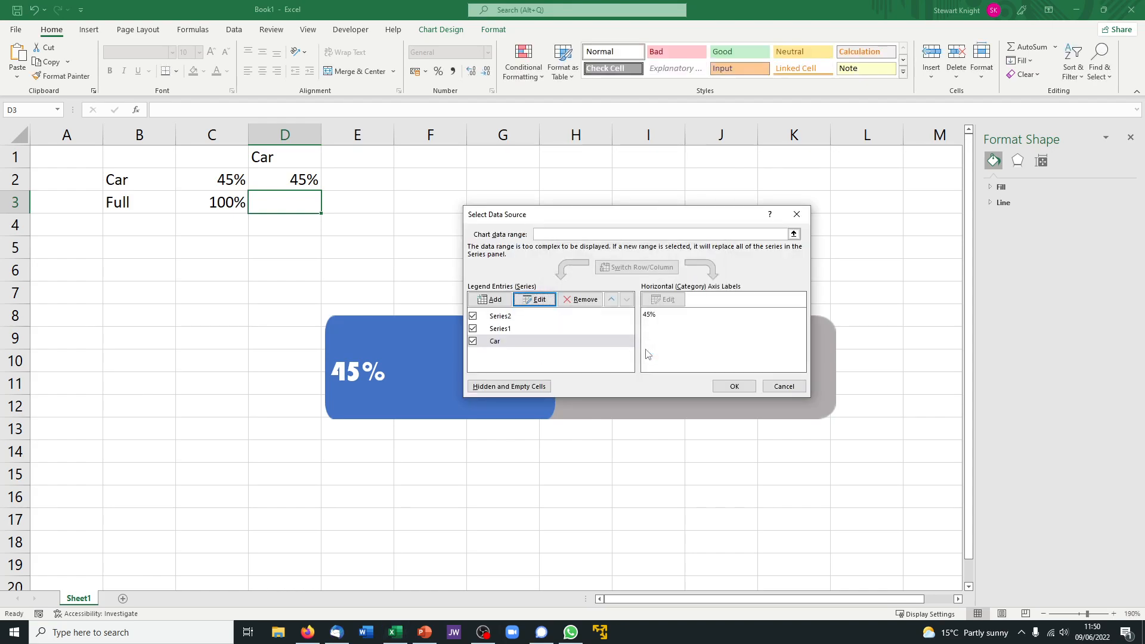
pyautogui.click(735, 386)
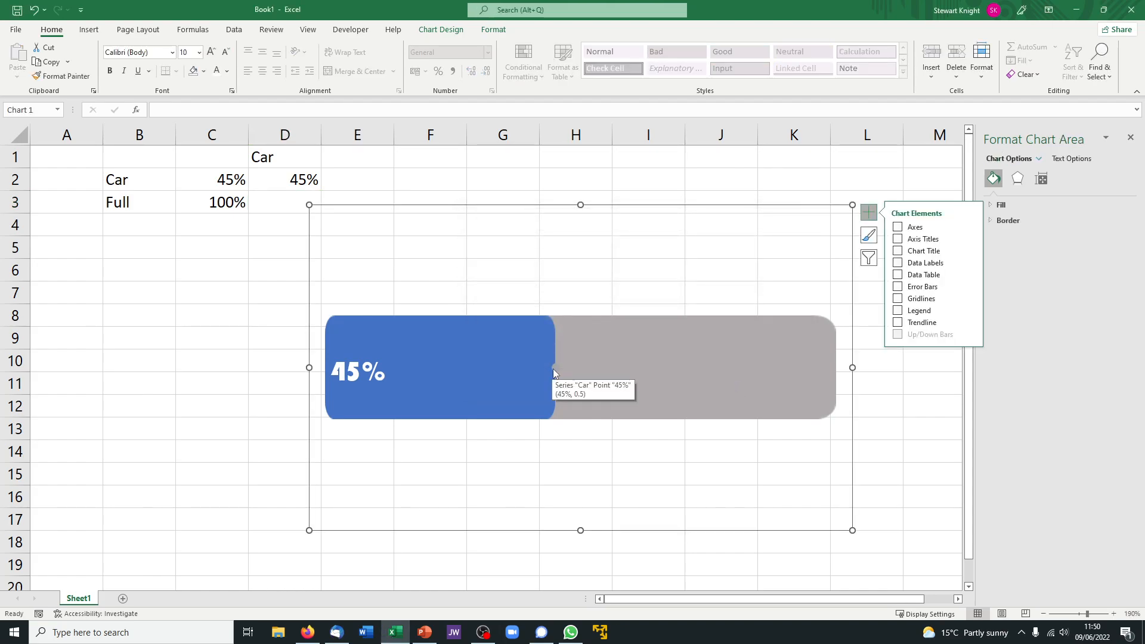
pyautogui.click(553, 369)
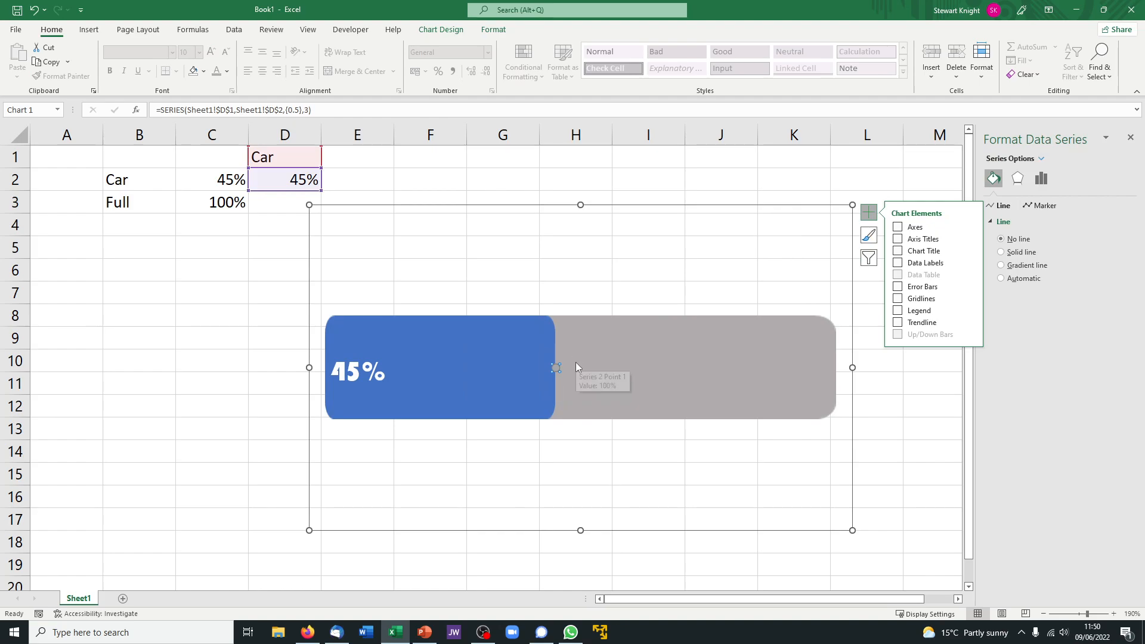
# Search the icon library for car and insert the car icon at cell C13
pyautogui.click(223, 426)
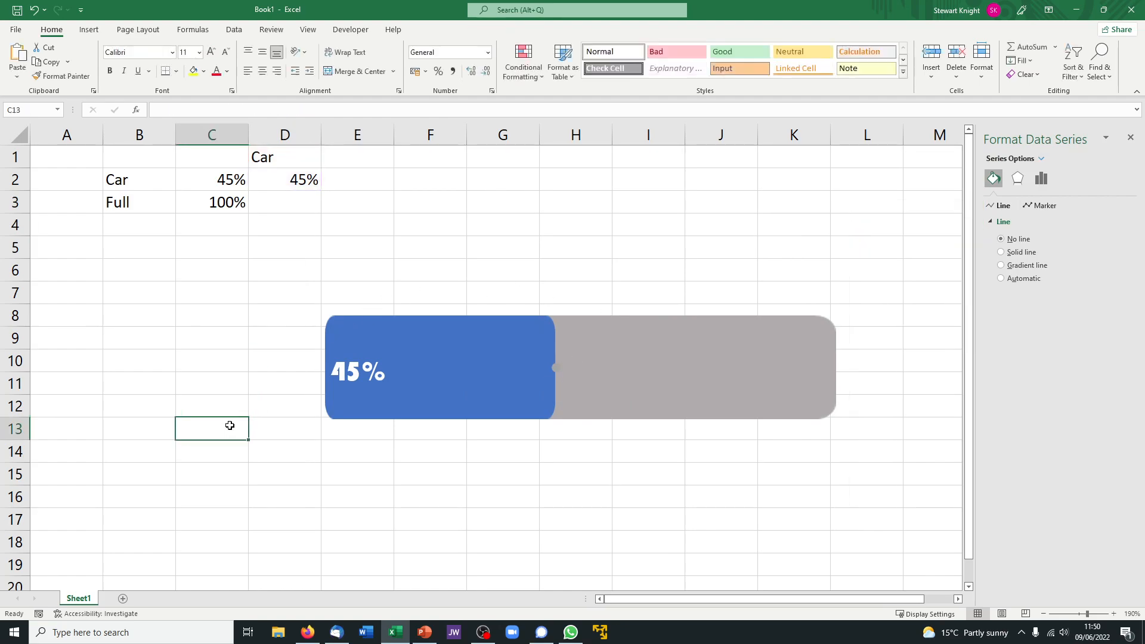
pyautogui.click(88, 30)
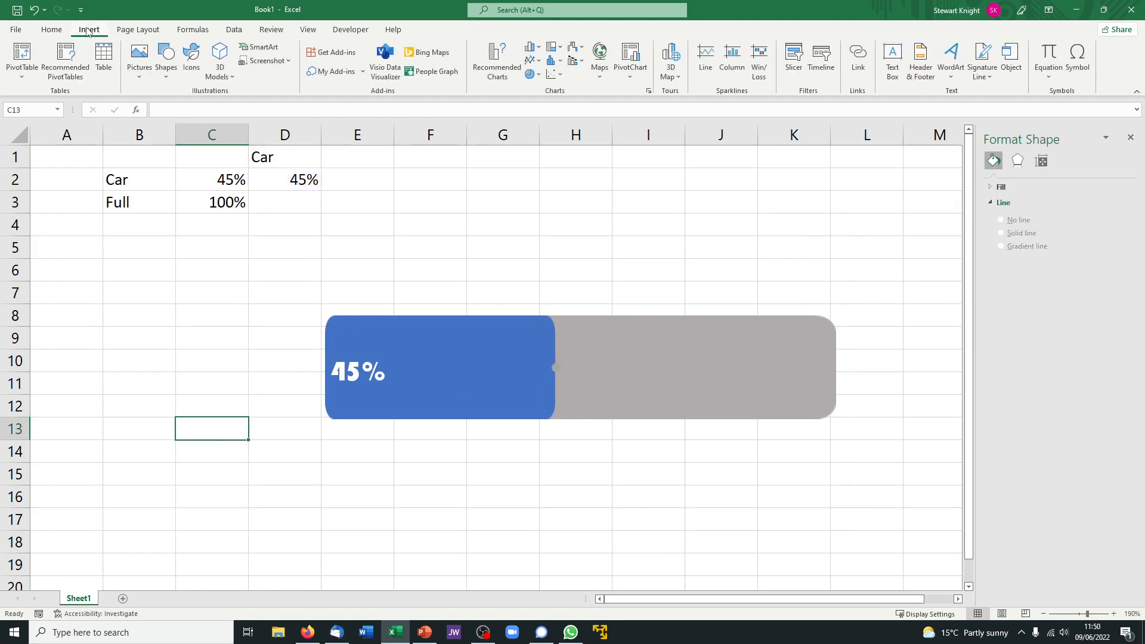
pyautogui.click(191, 60)
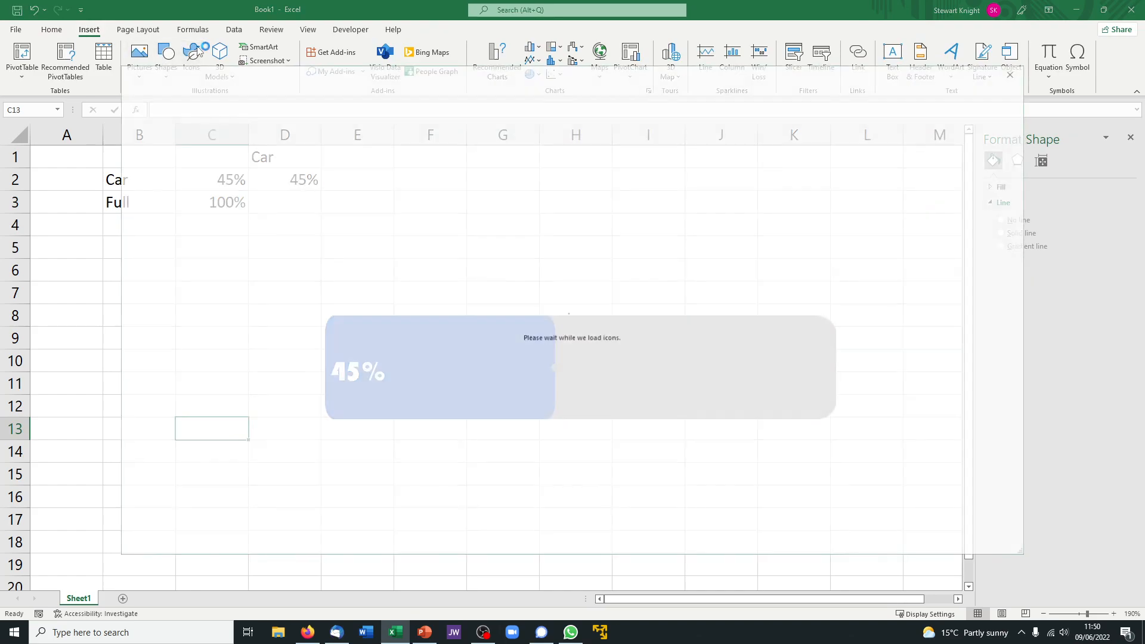
pyautogui.write('car')
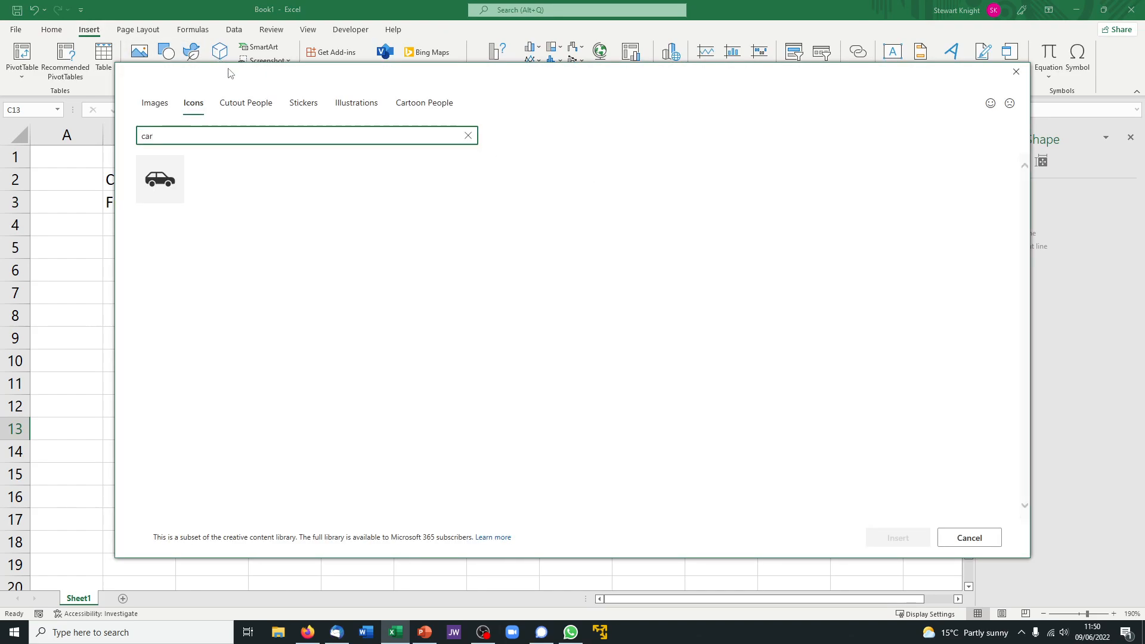
pyautogui.click(163, 170)
pyautogui.click(896, 538)
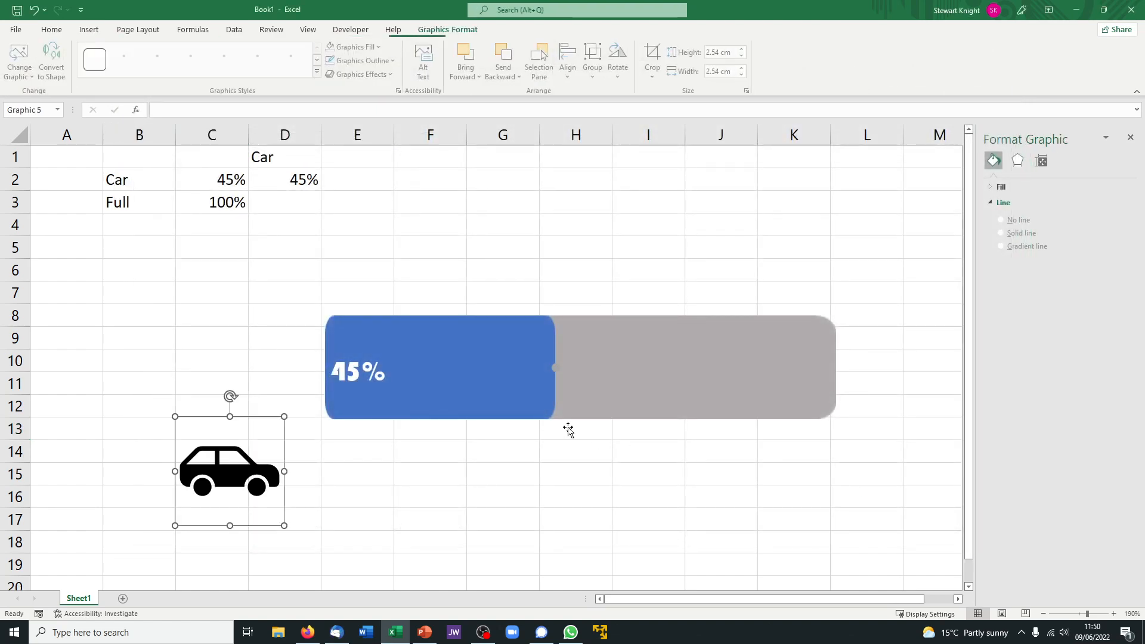
# Shrink the car icon to about 1 cm by 1 cm and fill it with light gold
pyautogui.moveTo(285, 526); pyautogui.dragTo(208, 472)
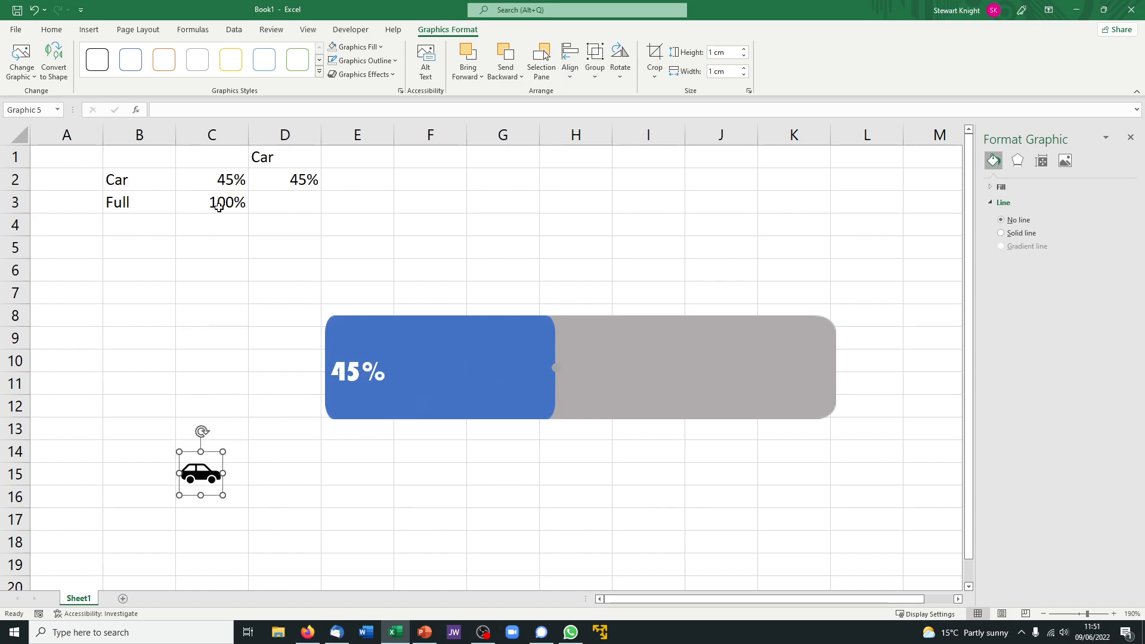
pyautogui.click(374, 50)
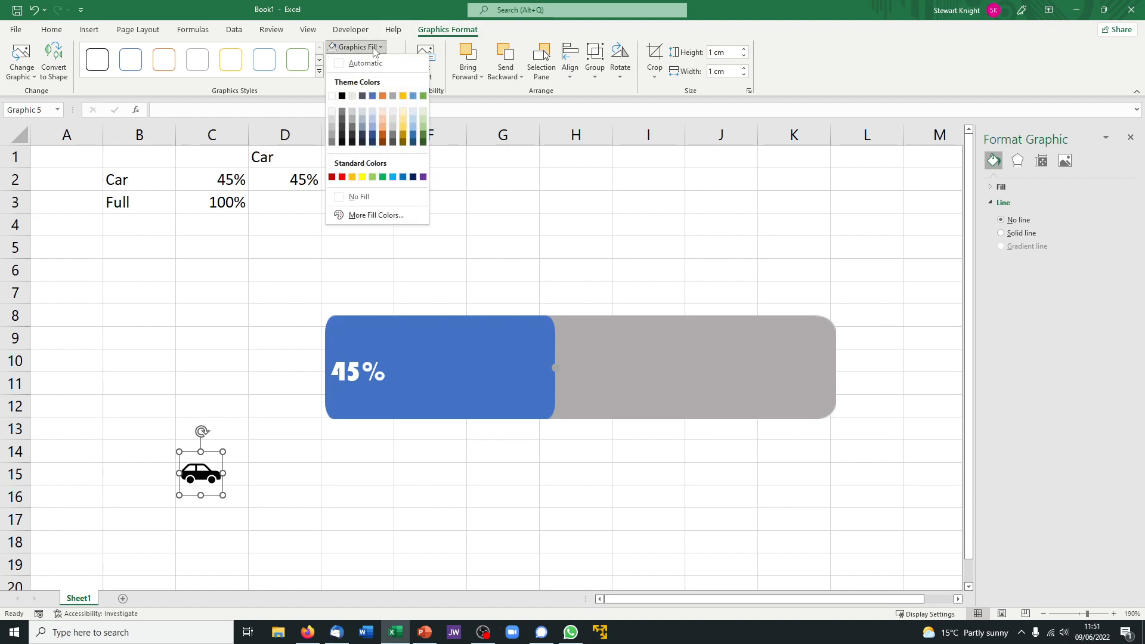
pyautogui.click(407, 130)
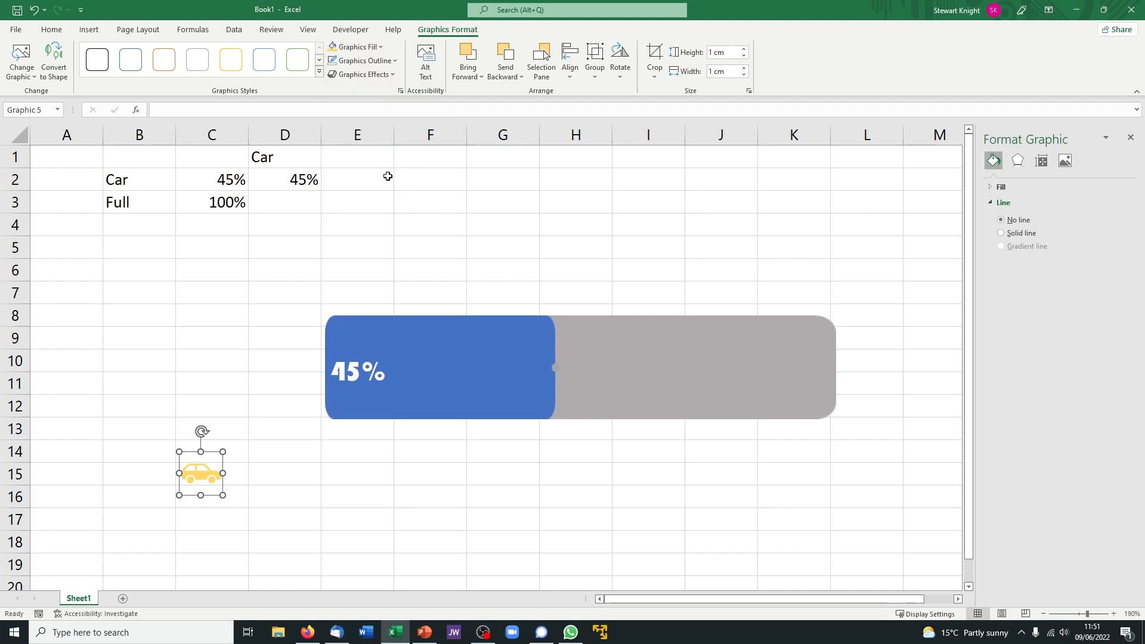
# Copy the gold car icon onto the Car series marker in the chart, and delete the original icon from the sheet
pyautogui.click(311, 475)
pyautogui.click(213, 474)
pyautogui.click(555, 367)
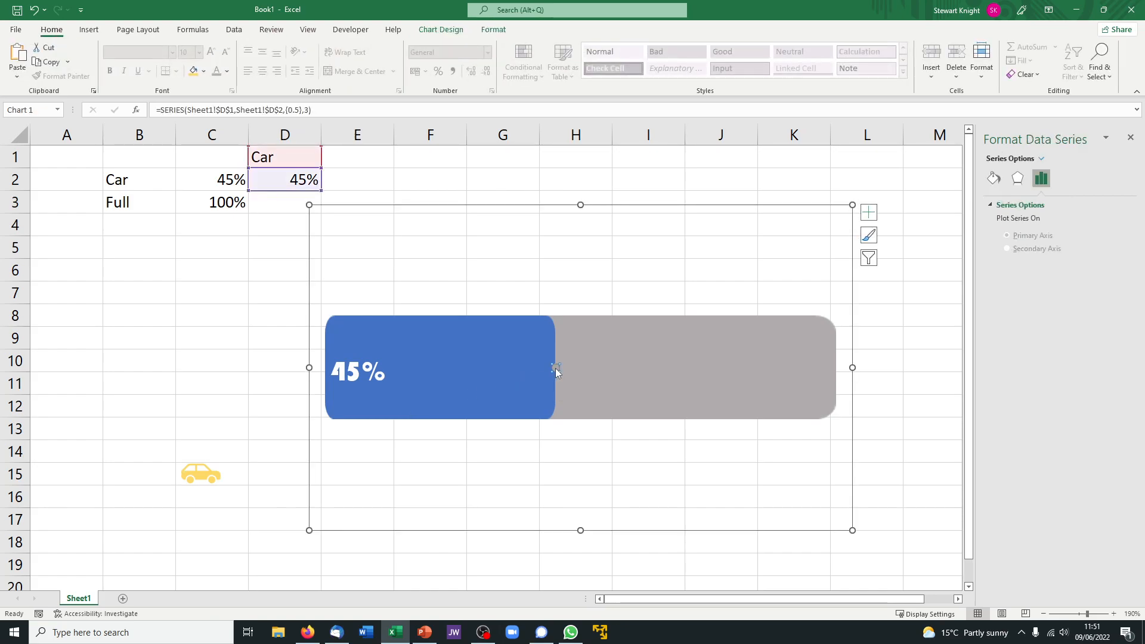
pyautogui.hotkey('ctrl', 'v')
pyautogui.click(255, 462)
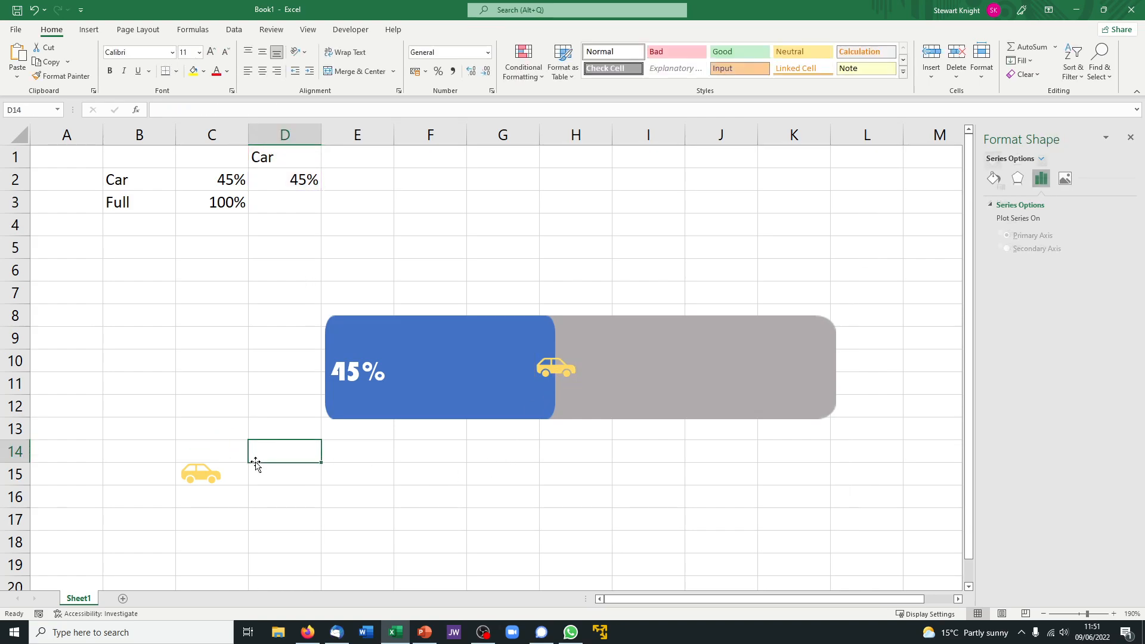
pyautogui.click(220, 474)
pyautogui.press('Delete')
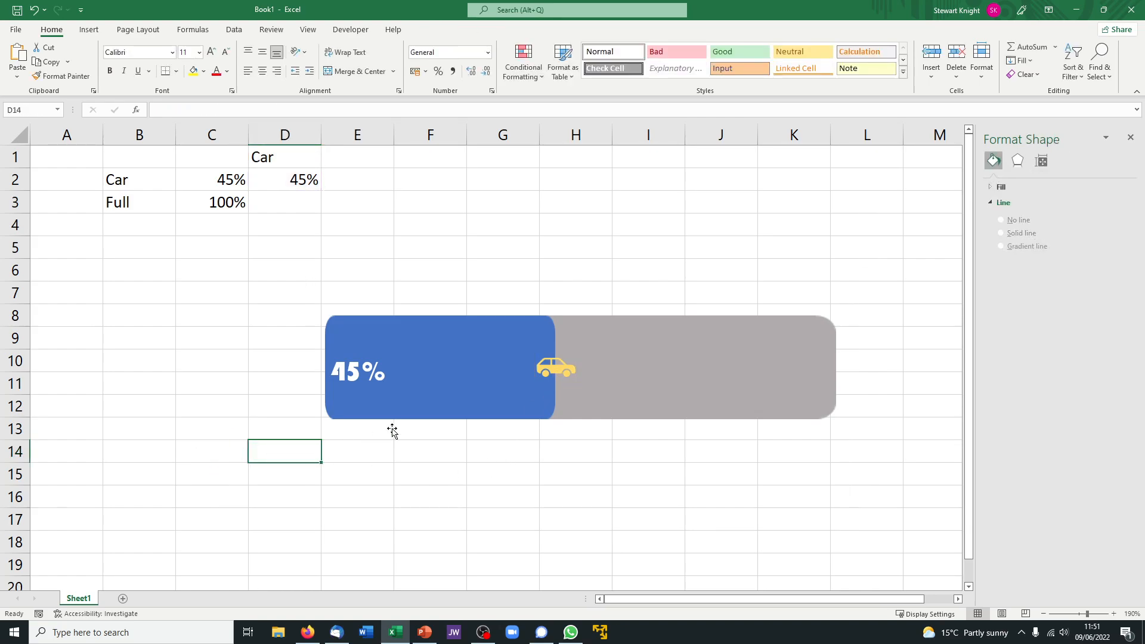
# Change the formula in cell D2 to =C2-0.08 to shift the car marker back inside the blue bar
pyautogui.click(299, 180)
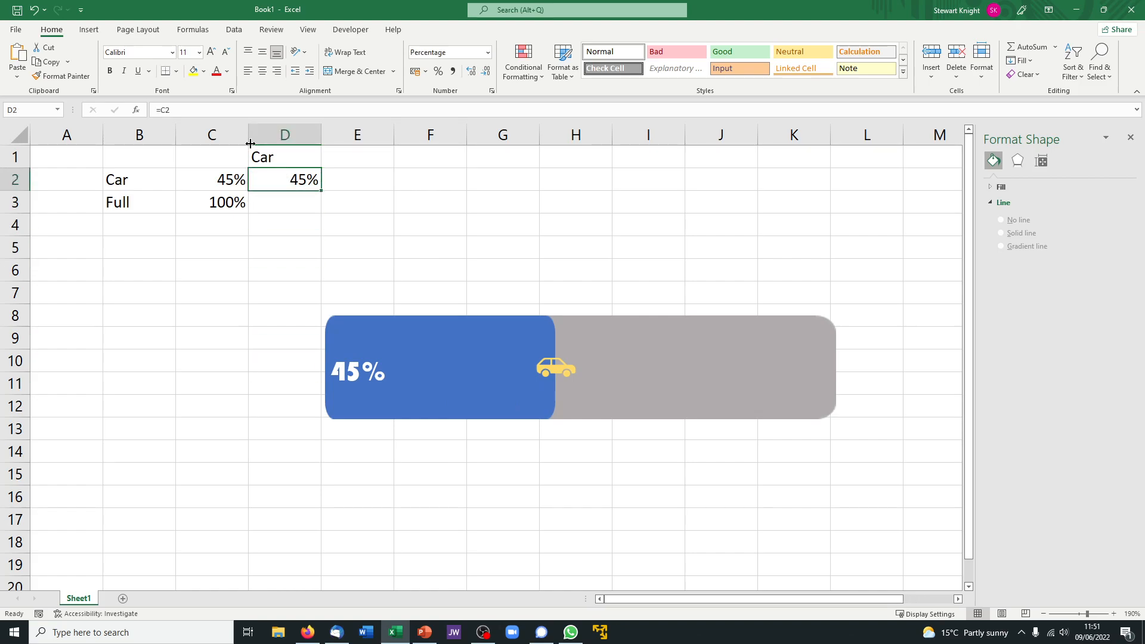
pyautogui.click(217, 109)
pyautogui.write('-.')
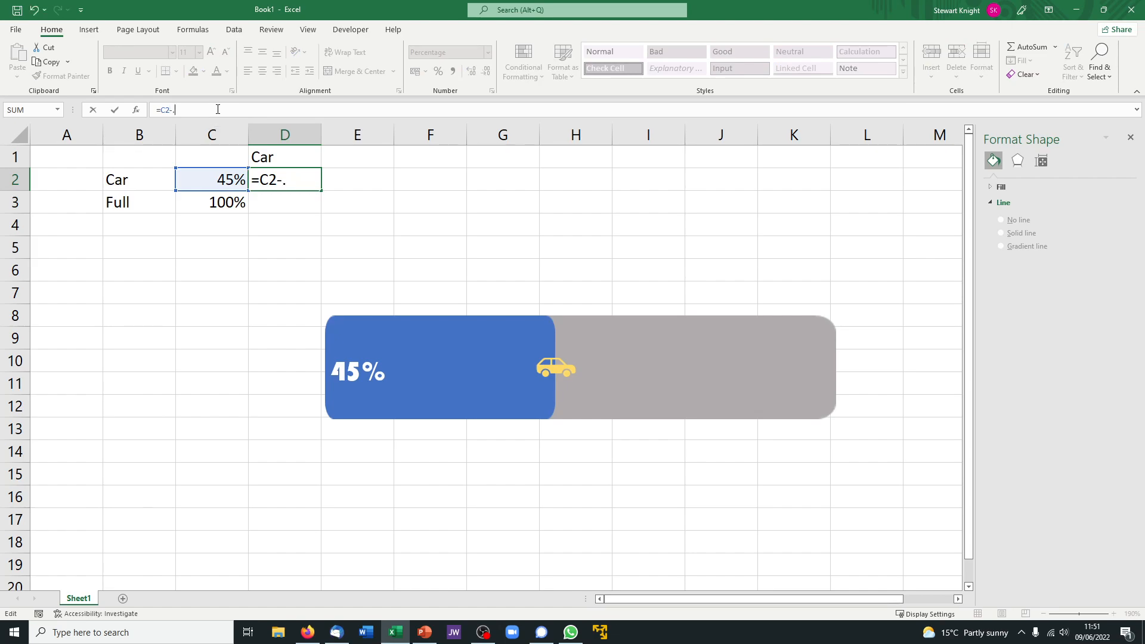
pyautogui.write('01')
pyautogui.write('8')
pyautogui.press('Return')
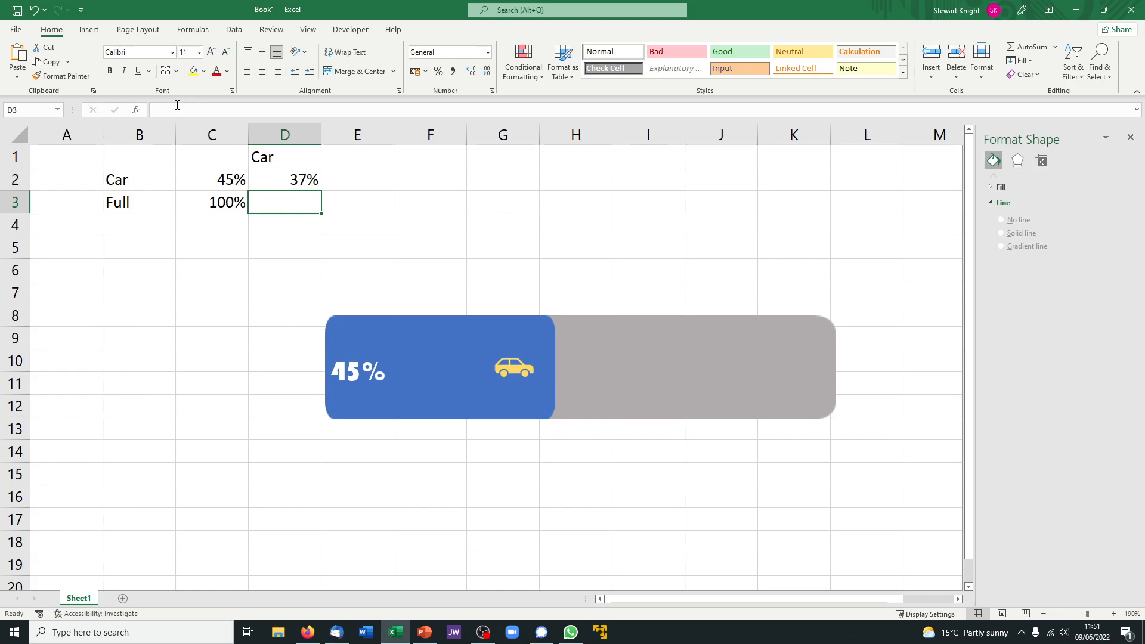
# Adjust the offset in cell D2 so the formula reads =C2-0.06
pyautogui.click(275, 179)
pyautogui.click(228, 110)
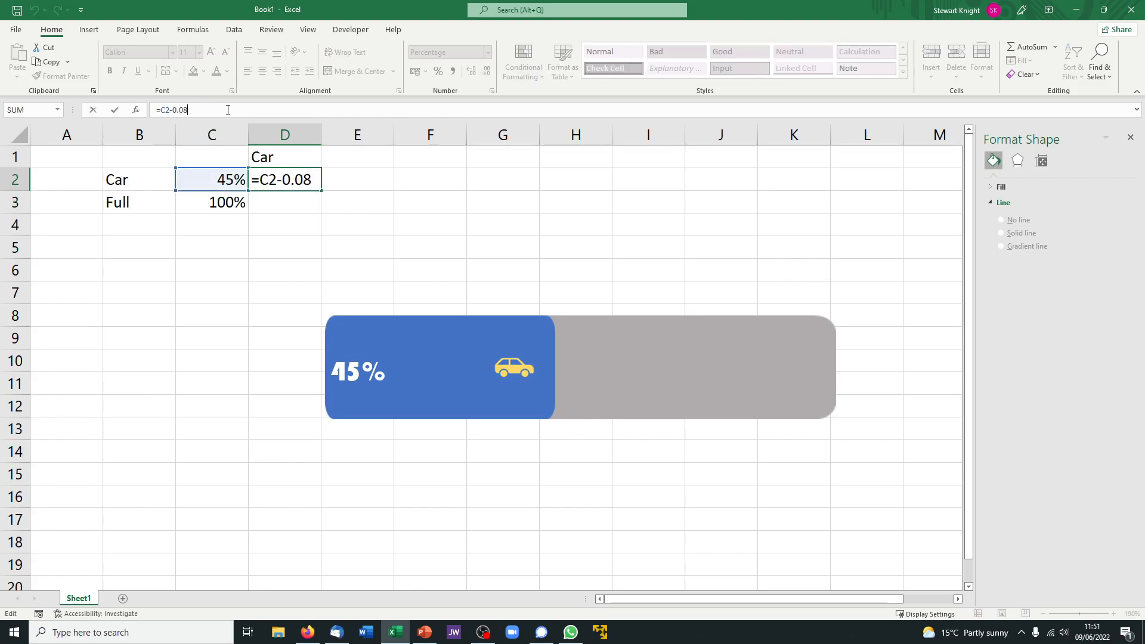
pyautogui.press('BackSpace')
pyautogui.write('6')
pyautogui.press('Return')
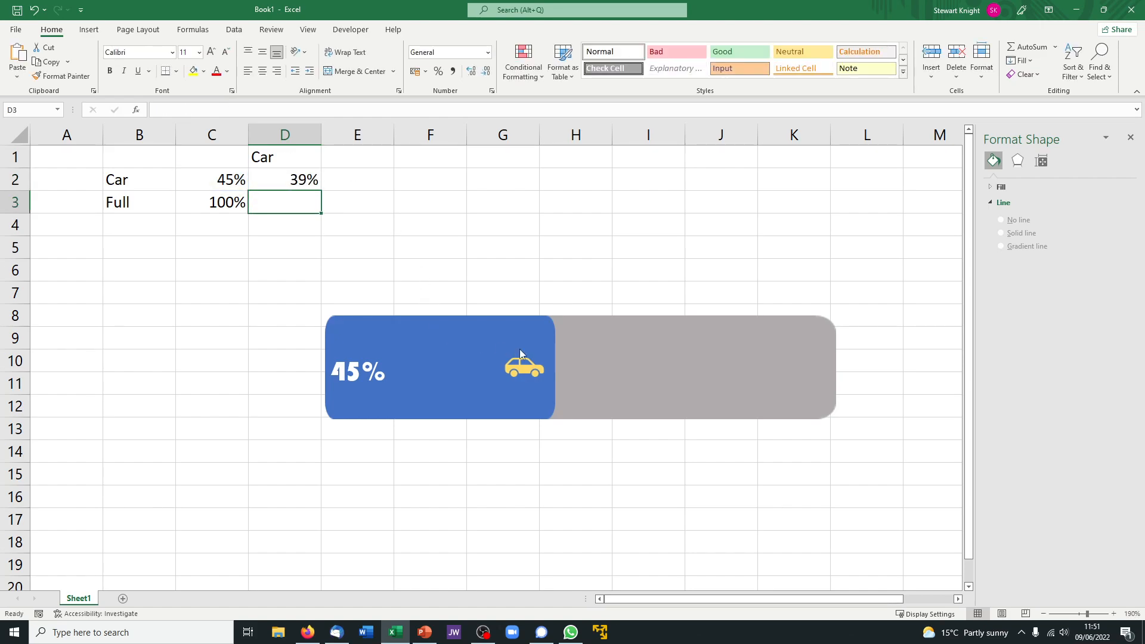
# Change the marker offset formula in cell D2 to =C2-0.02
pyautogui.click(289, 182)
pyautogui.click(250, 116)
pyautogui.press('BackSpace')
pyautogui.write('2-0.02')
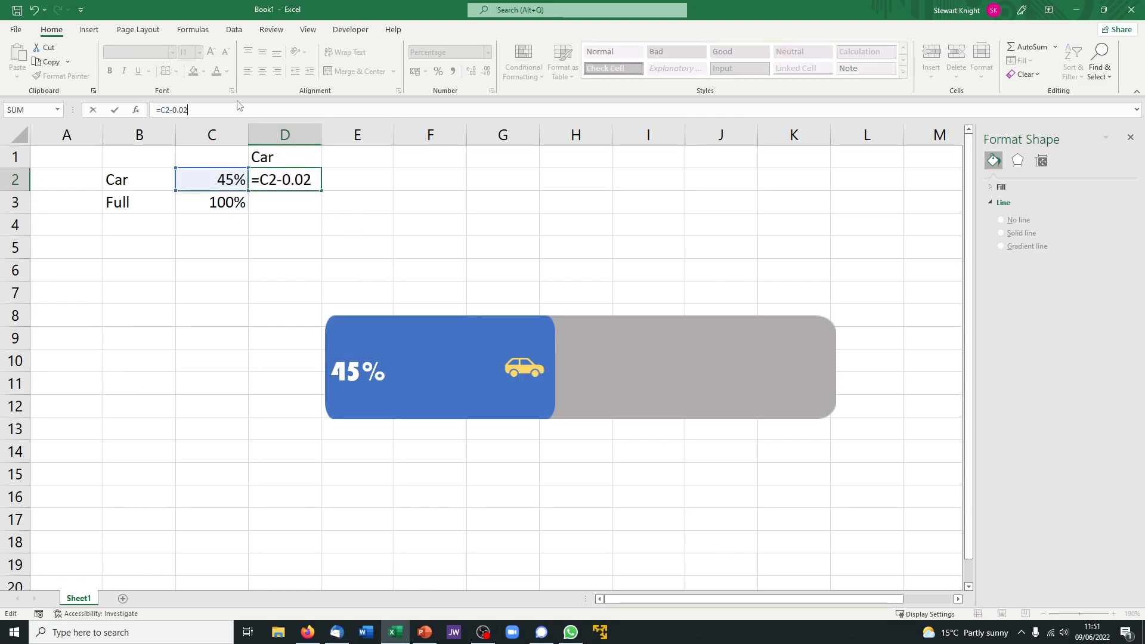
pyautogui.press('Return')
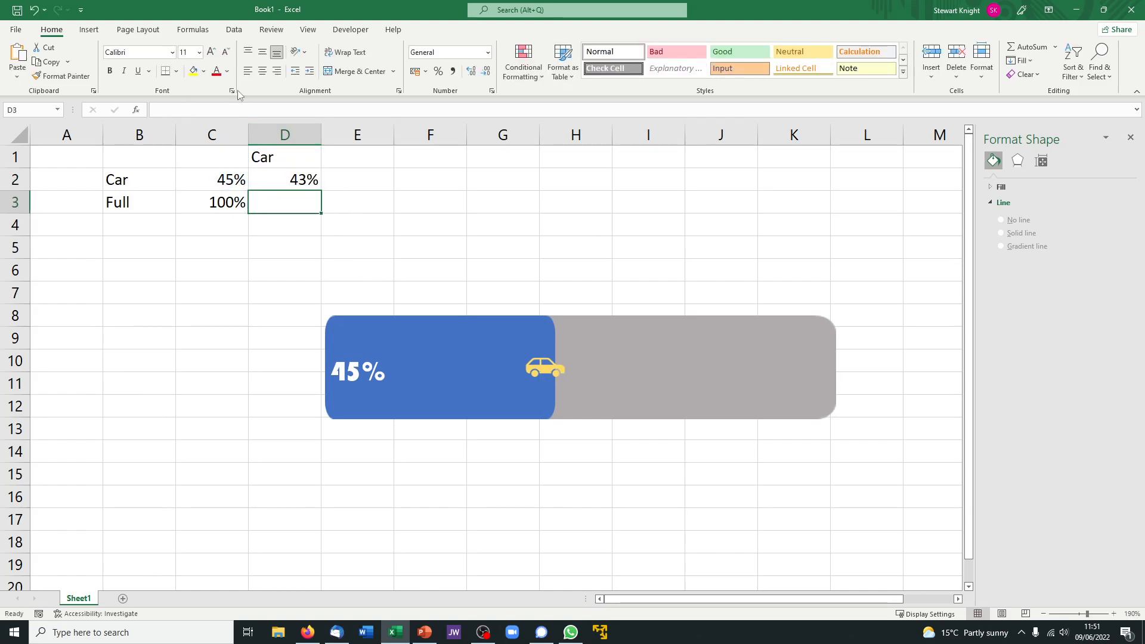
# Adjust the offset in cell D2 so the formula reads =C2-0.04
pyautogui.click(279, 170)
pyautogui.click(228, 106)
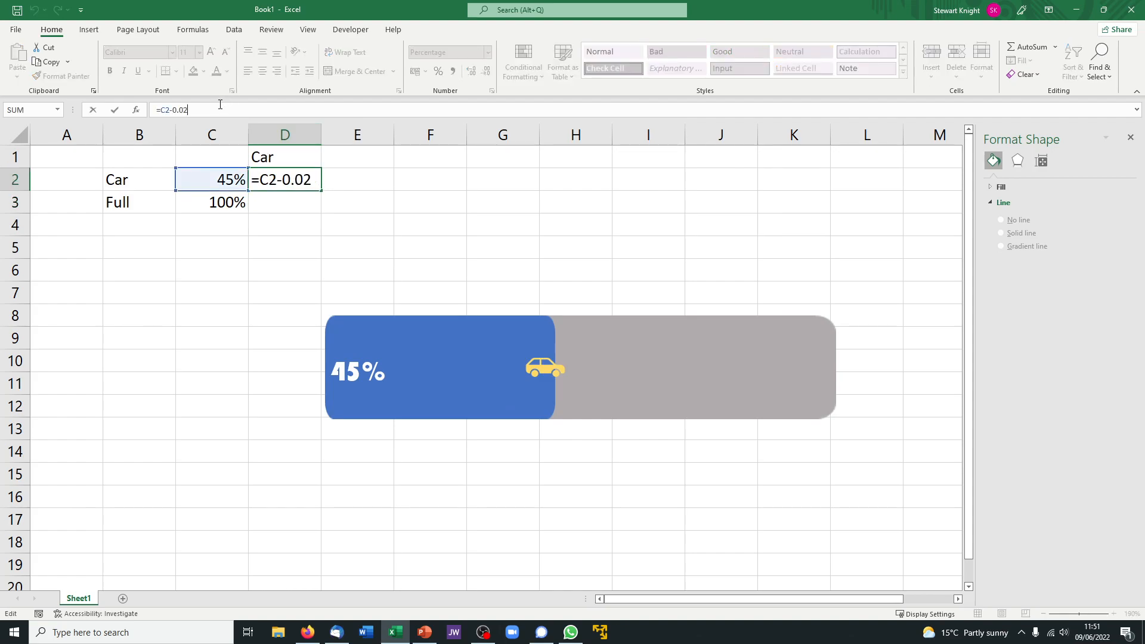
pyautogui.press('BackSpace')
pyautogui.write('4')
pyautogui.press('Return')
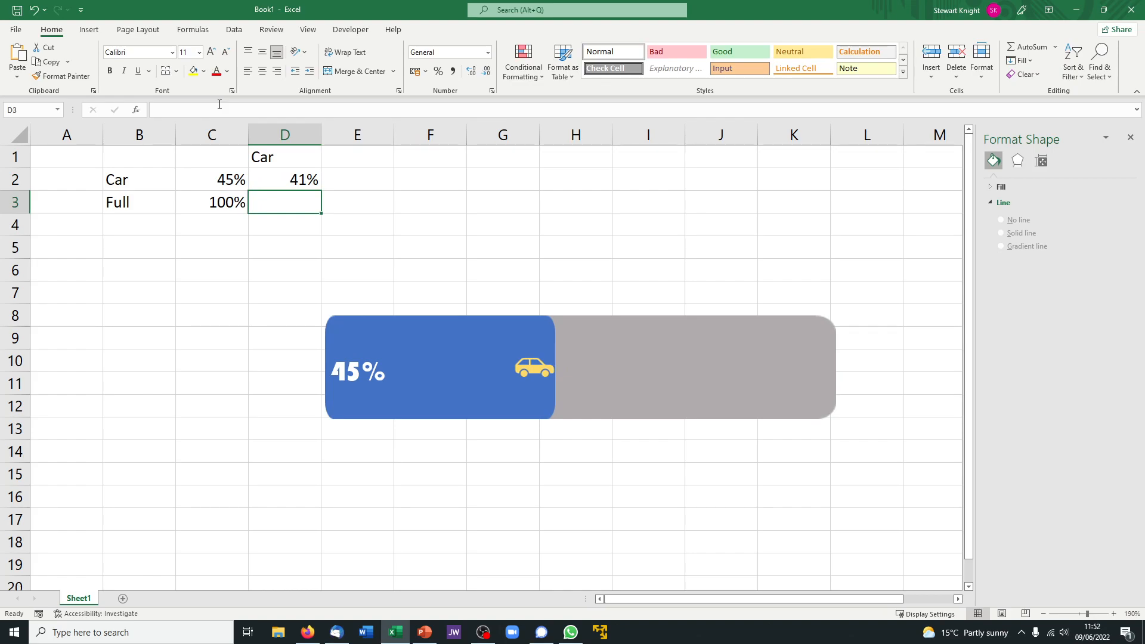
# Test how the bar, label and car marker respond by setting the Car percentage in cell C2 to 65% and to 25%
pyautogui.click(381, 463)
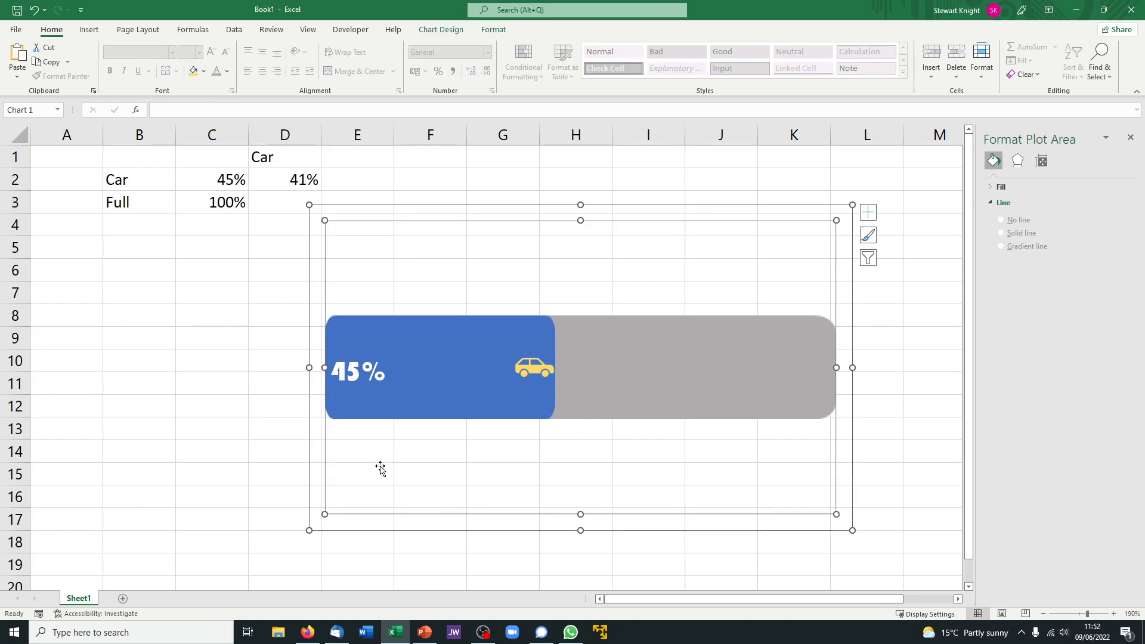
pyautogui.click(206, 392)
pyautogui.click(204, 178)
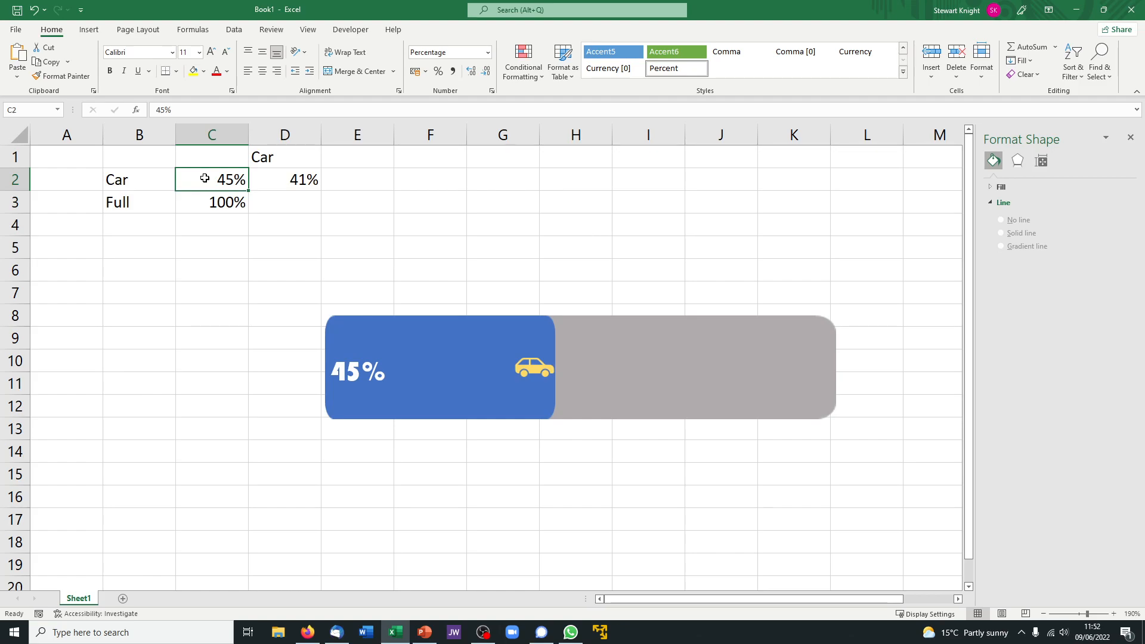
pyautogui.write('65')
pyautogui.press('Return')
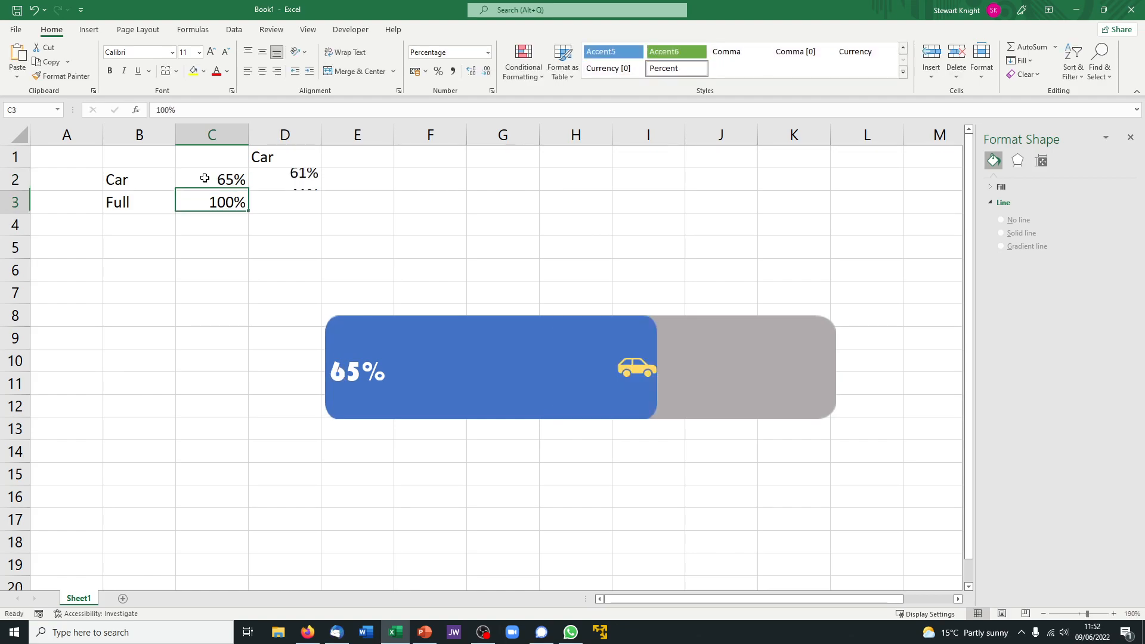
pyautogui.click(204, 178)
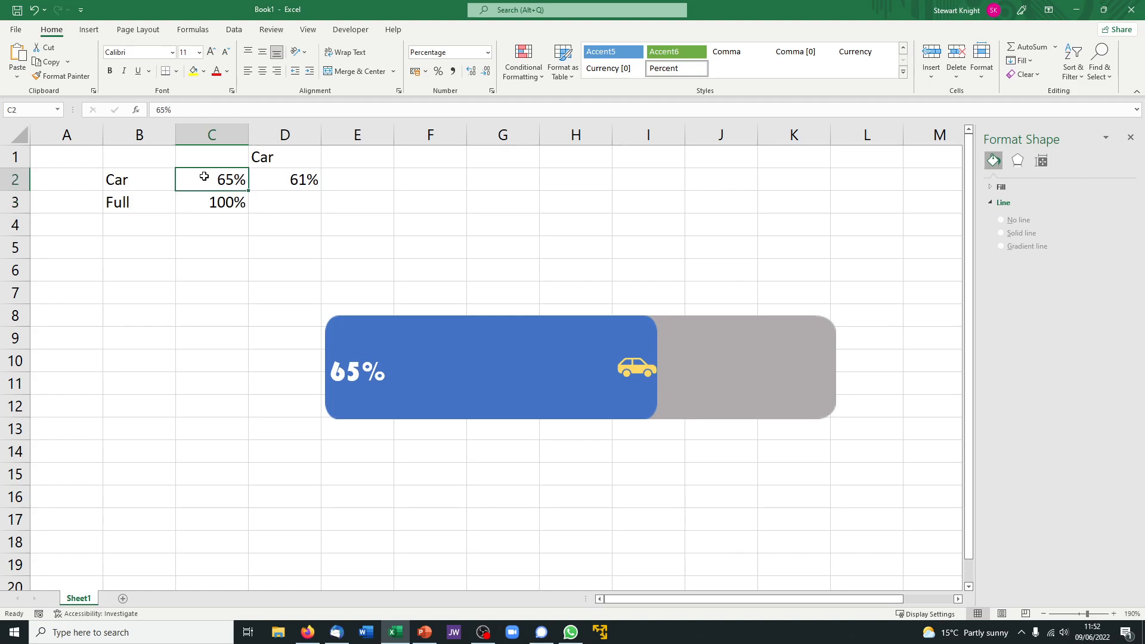
pyautogui.write('25')
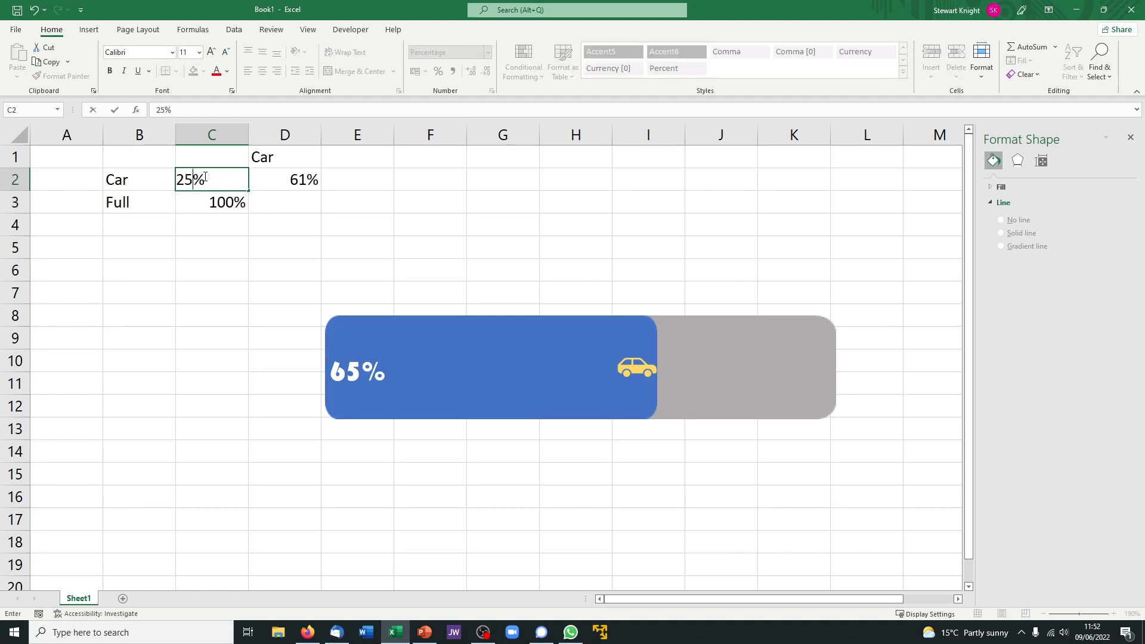
pyautogui.press('Return')
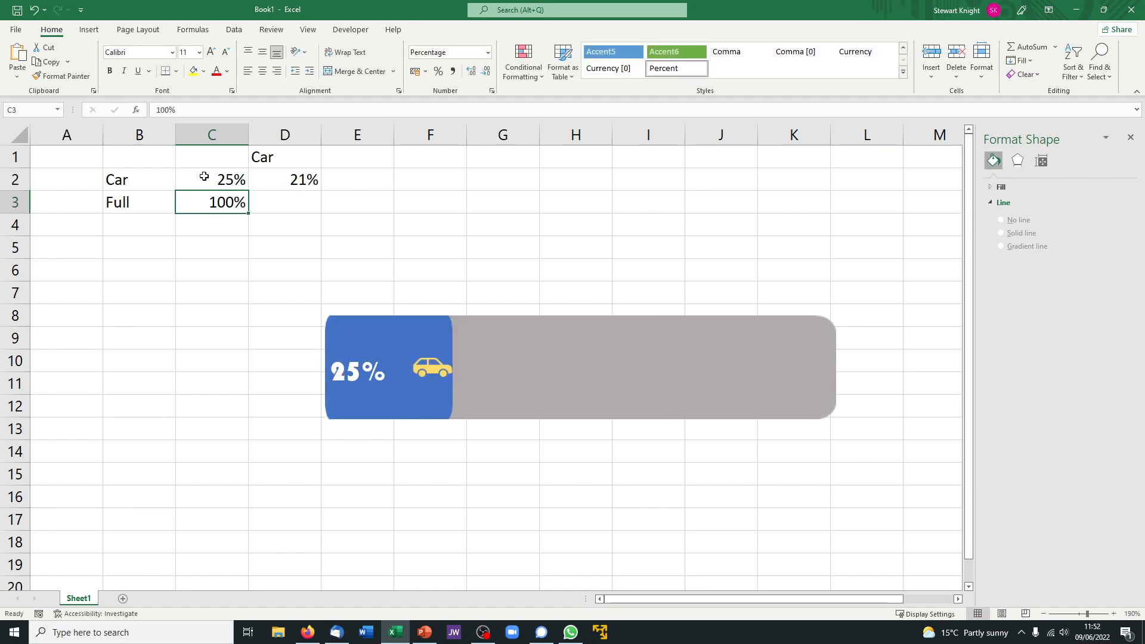
# Set the Car percentage in cell C2 to 45%
pyautogui.click(202, 190)
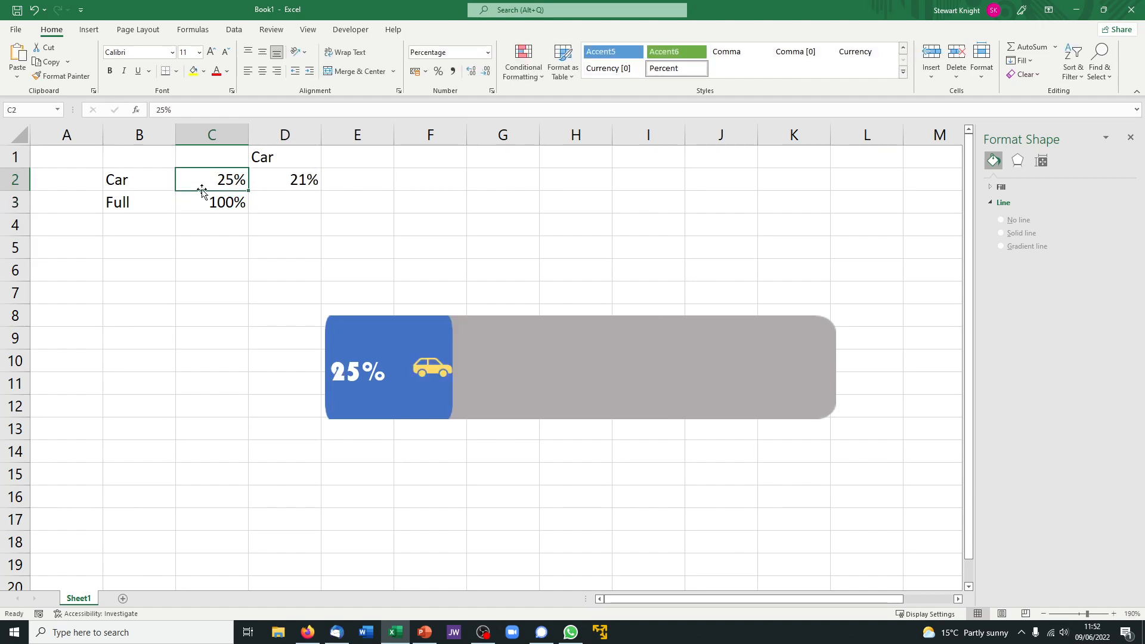
pyautogui.write('45')
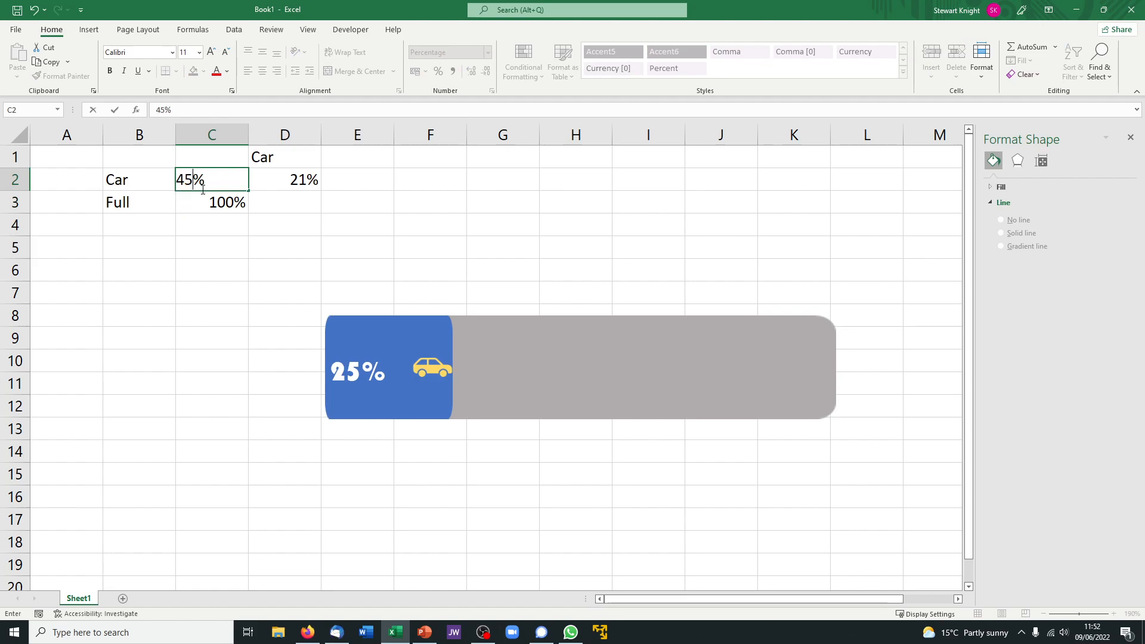
pyautogui.press('Return')
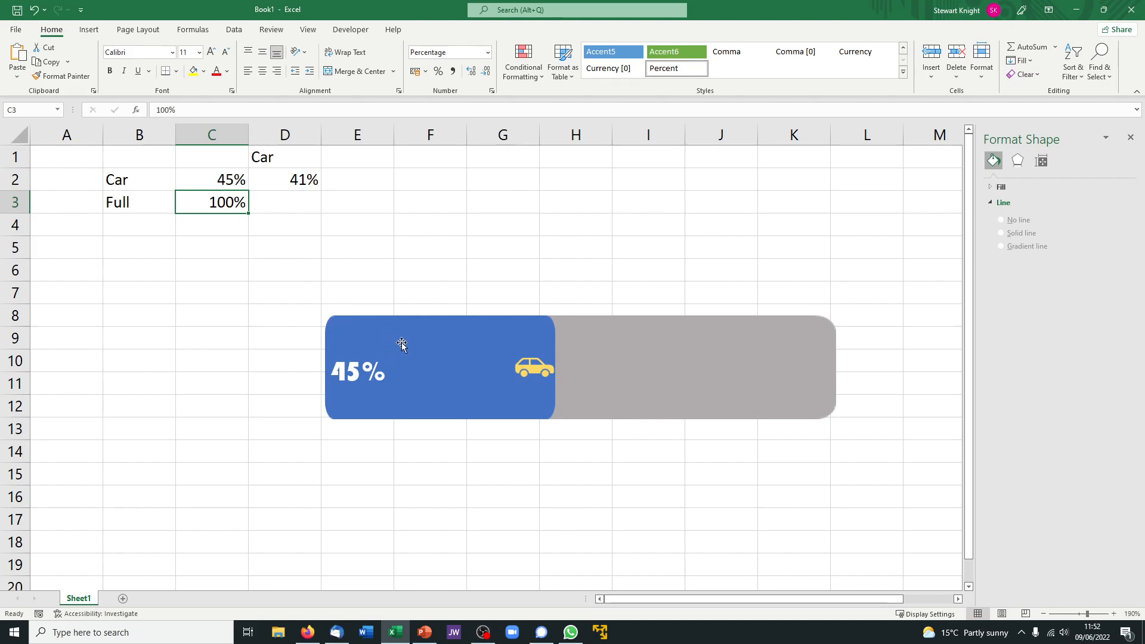
# Try moving the chart separately from its percentage label, and undo the move
pyautogui.click(458, 333)
pyautogui.click(368, 328)
pyautogui.moveTo(537, 209)
pyautogui.mouseDown()
pyautogui.moveTo(360, 205)
pyautogui.moveTo(529, 216)
pyautogui.mouseUp()
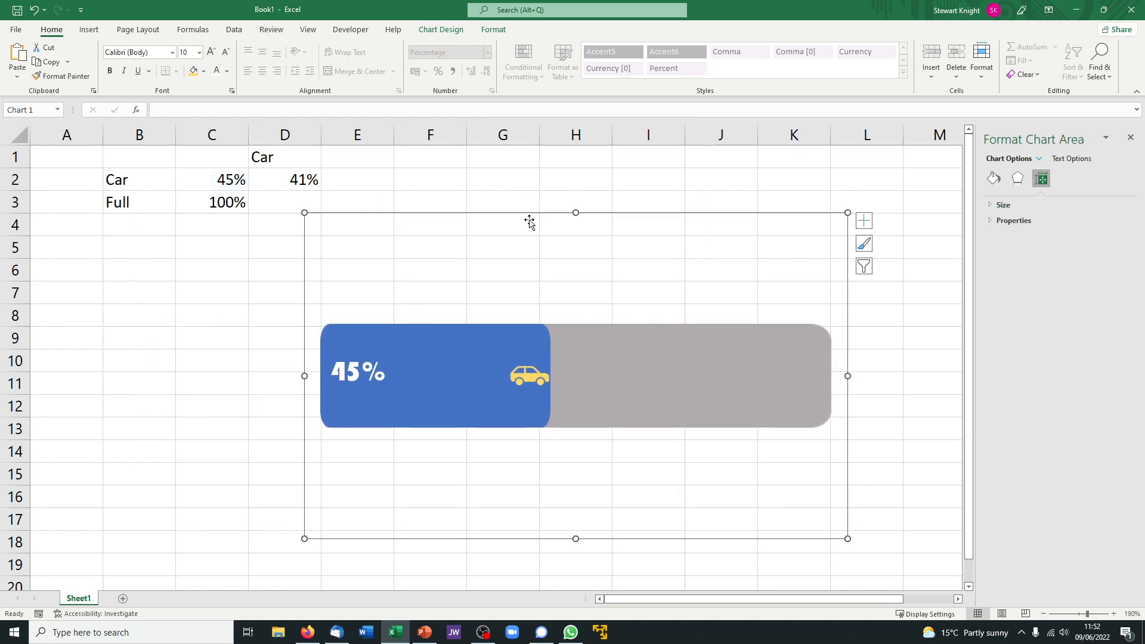
pyautogui.click(34, 11)
pyautogui.click(34, 10)
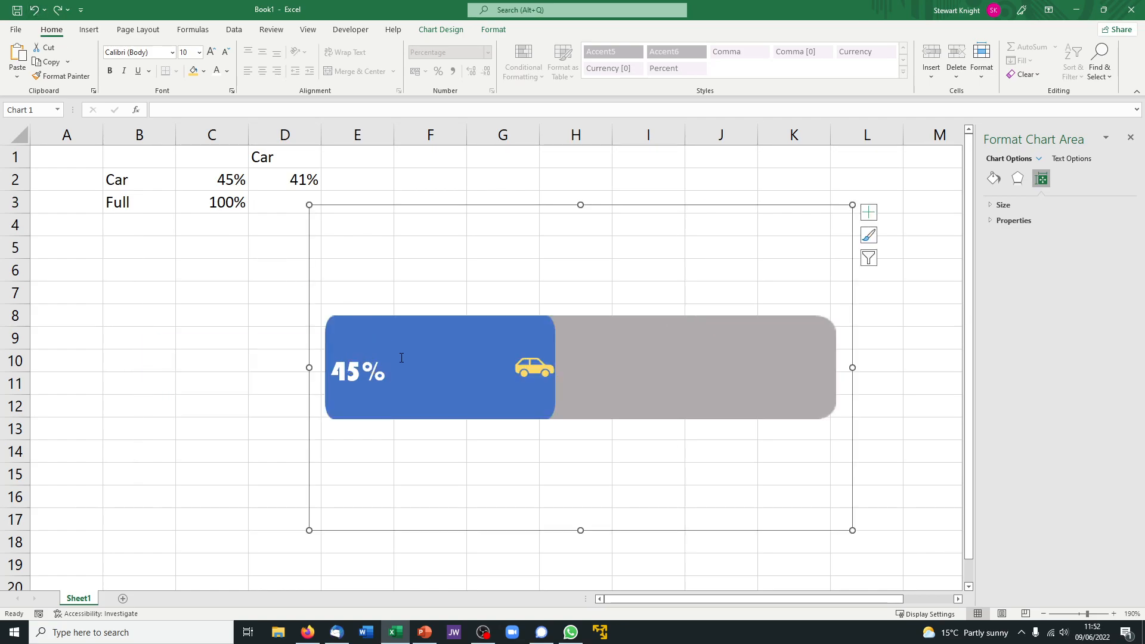
# Group the linked percentage text box with the chart so they form one object
pyautogui.click(356, 373)
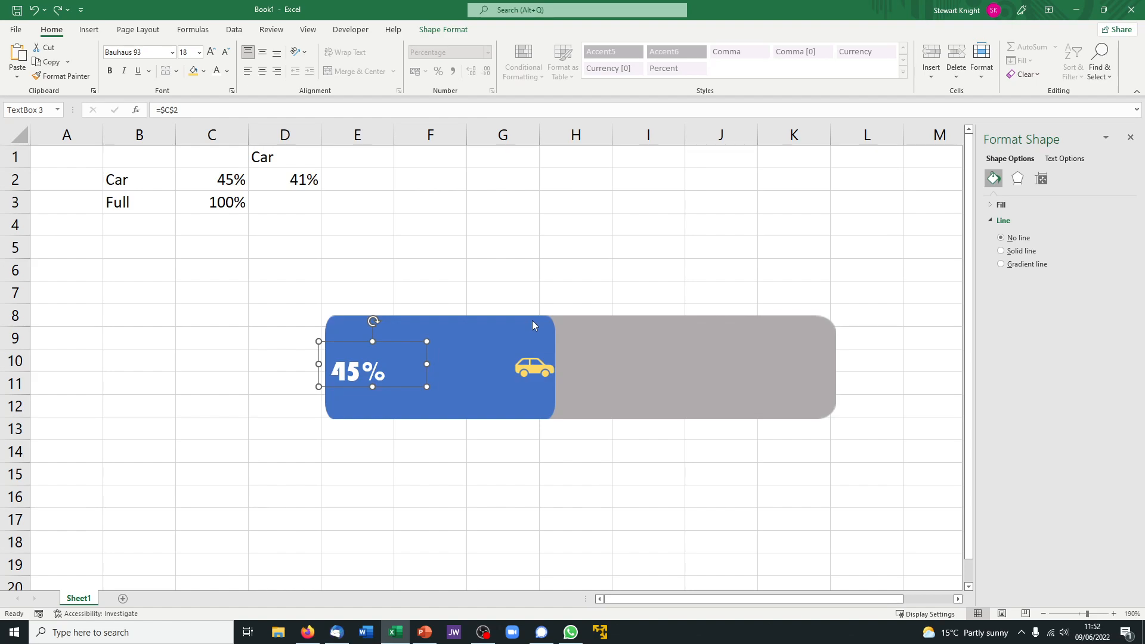
pyautogui.keyDown('ctrl'); pyautogui.click(539, 301); pyautogui.keyUp('ctrl')
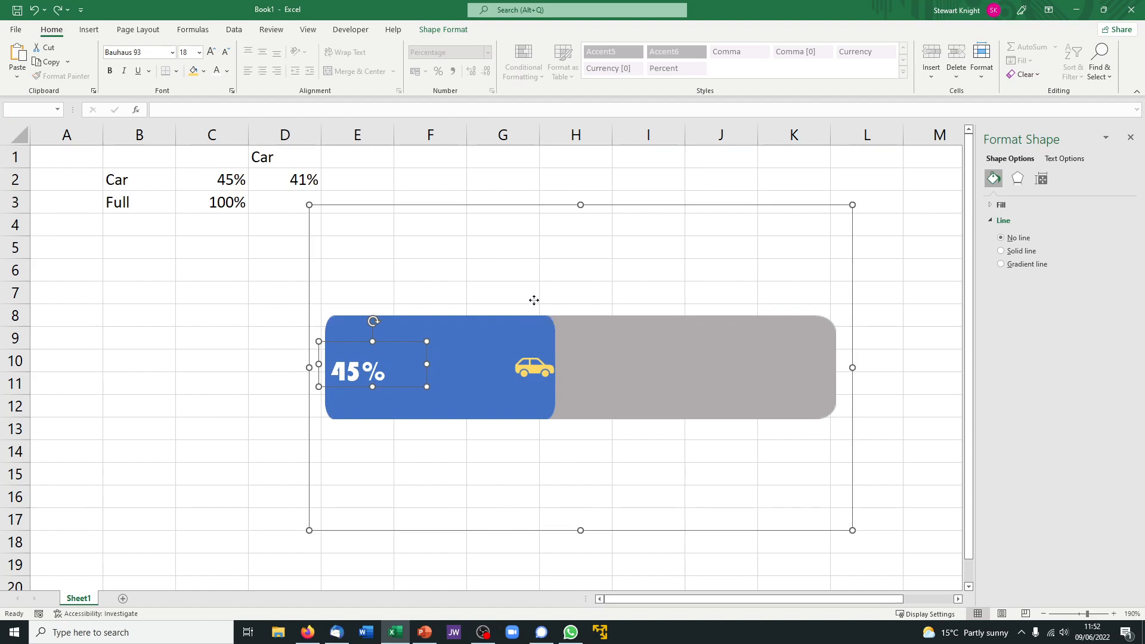
pyautogui.click(443, 29)
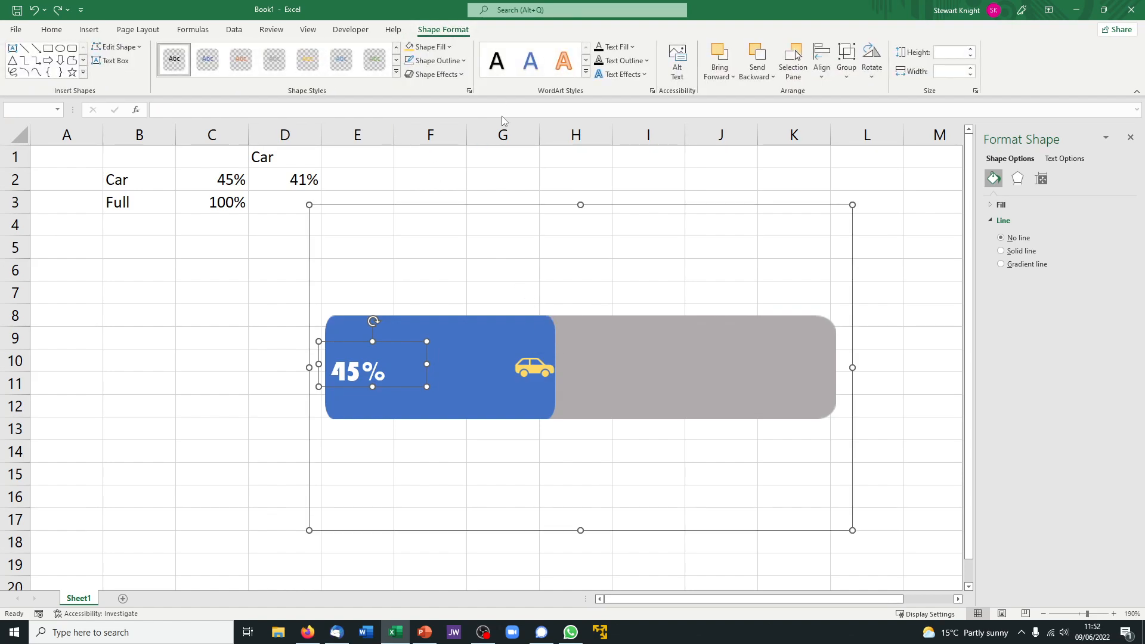
pyautogui.click(847, 66)
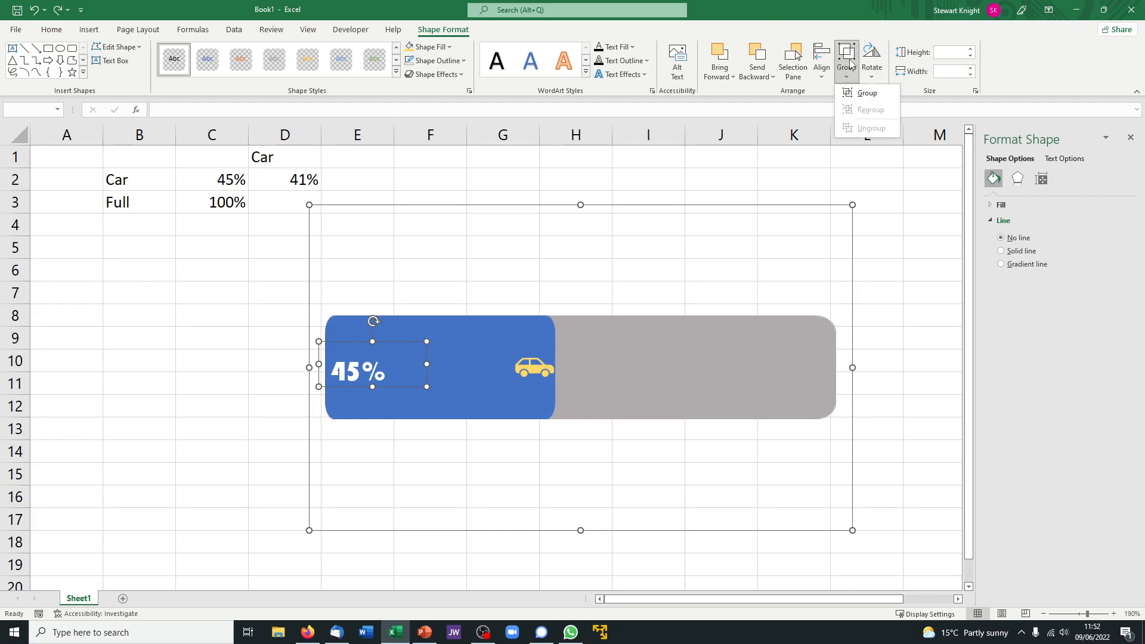
pyautogui.click(865, 94)
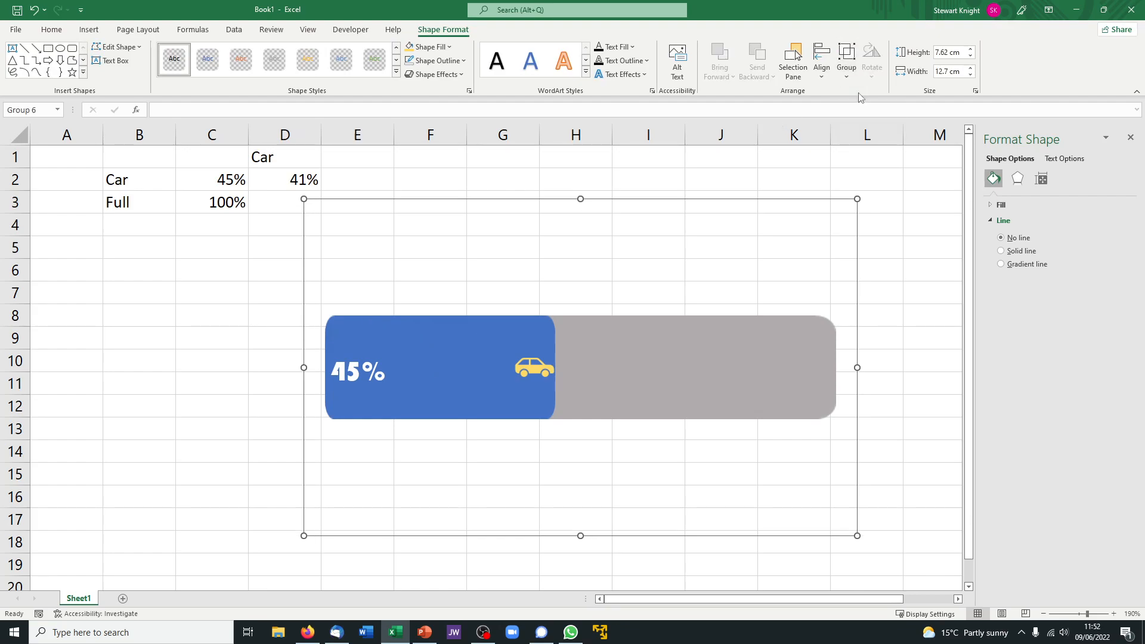
# Move the grouped chart and percentage label slightly left and up on the sheet
pyautogui.click(895, 223)
pyautogui.click(775, 206)
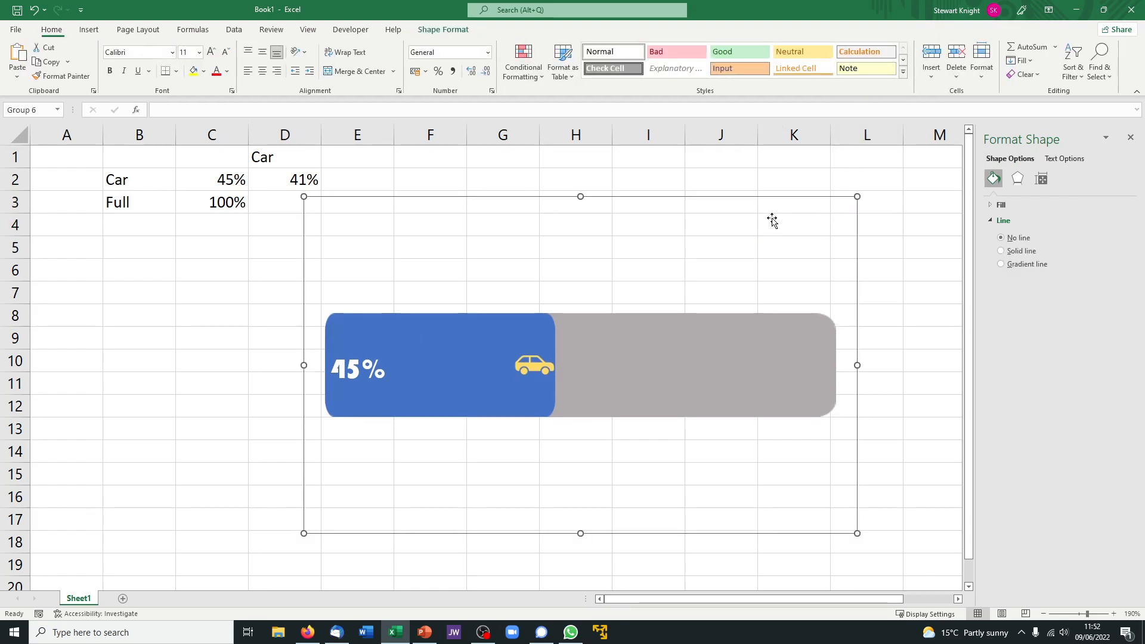
pyautogui.moveTo(776, 206); pyautogui.dragTo(729, 194)
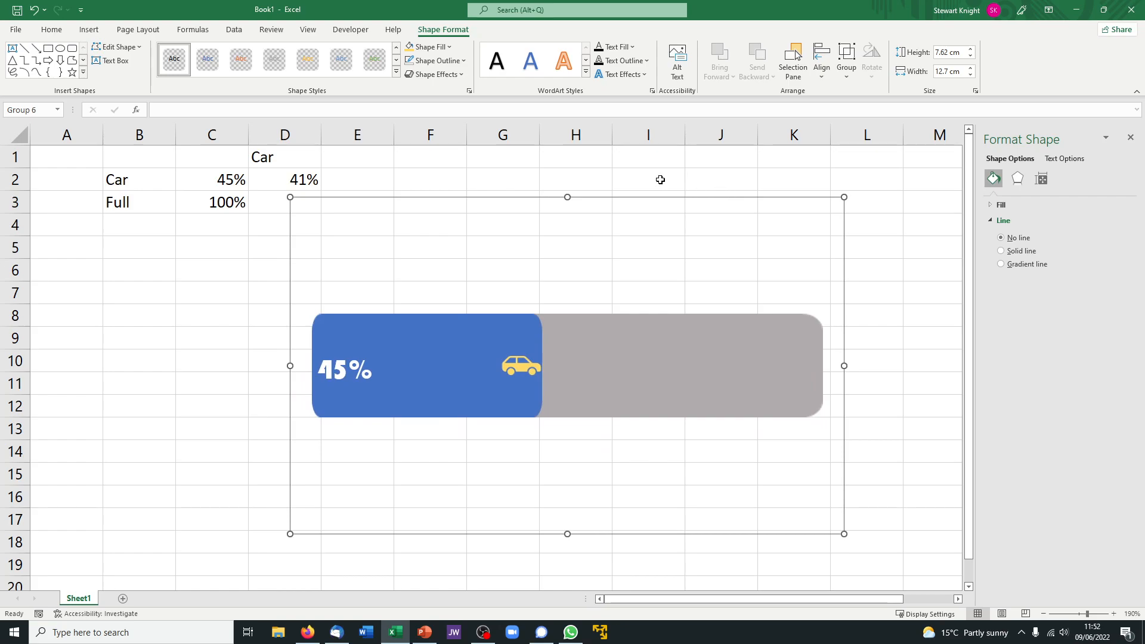
# Set the Car percentage in cell C2 to 55% to test the grouped chart
pyautogui.click(216, 186)
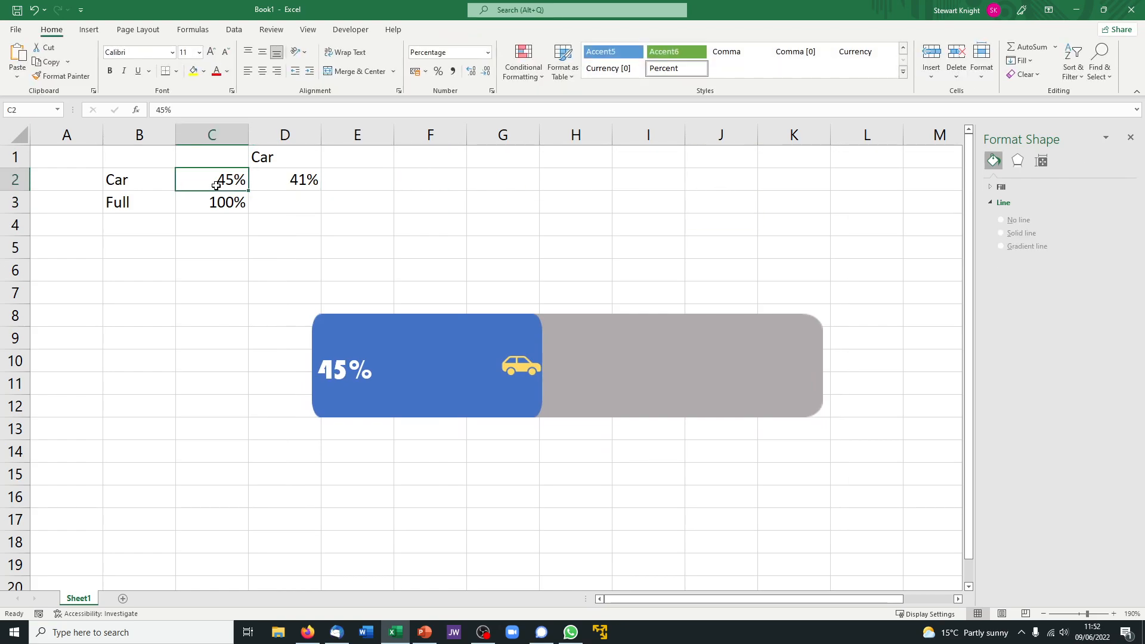
pyautogui.write('55')
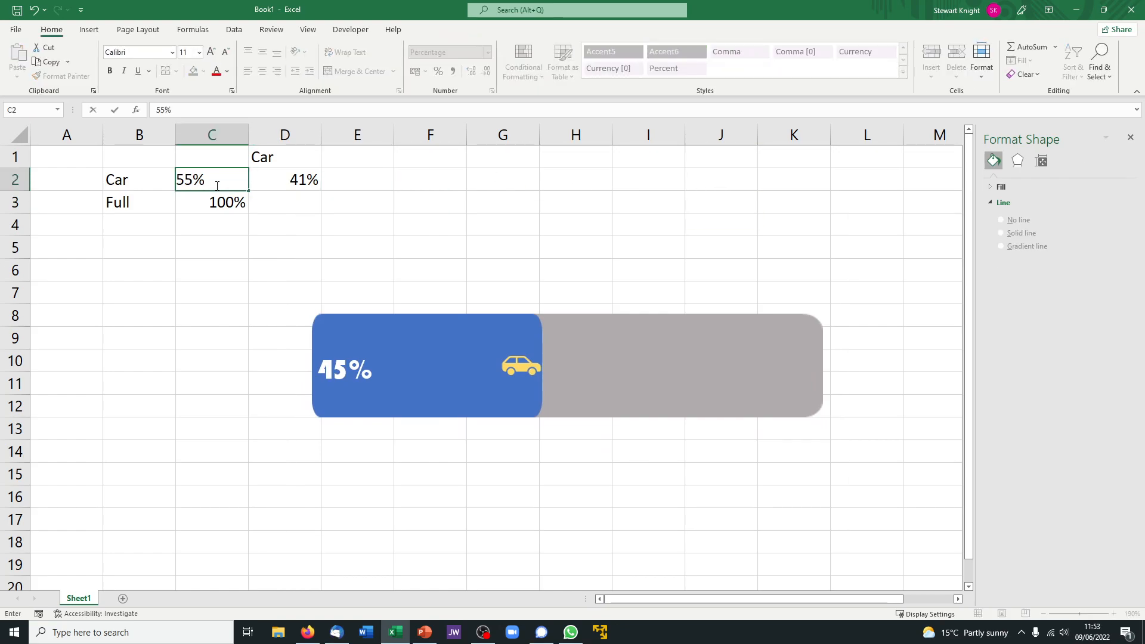
pyautogui.press('Return')
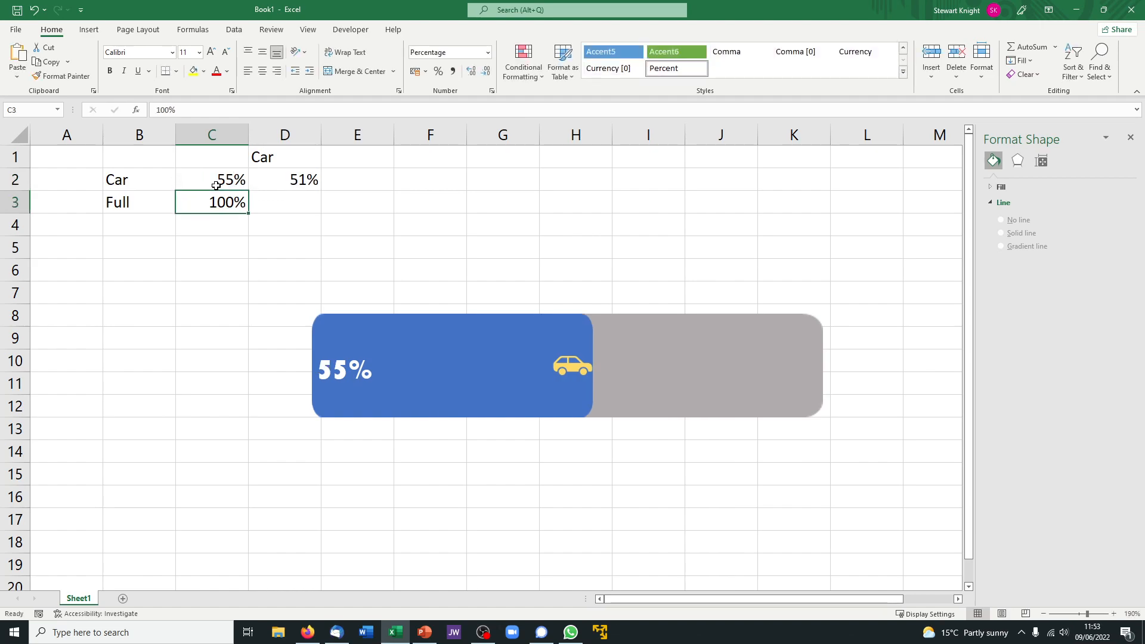